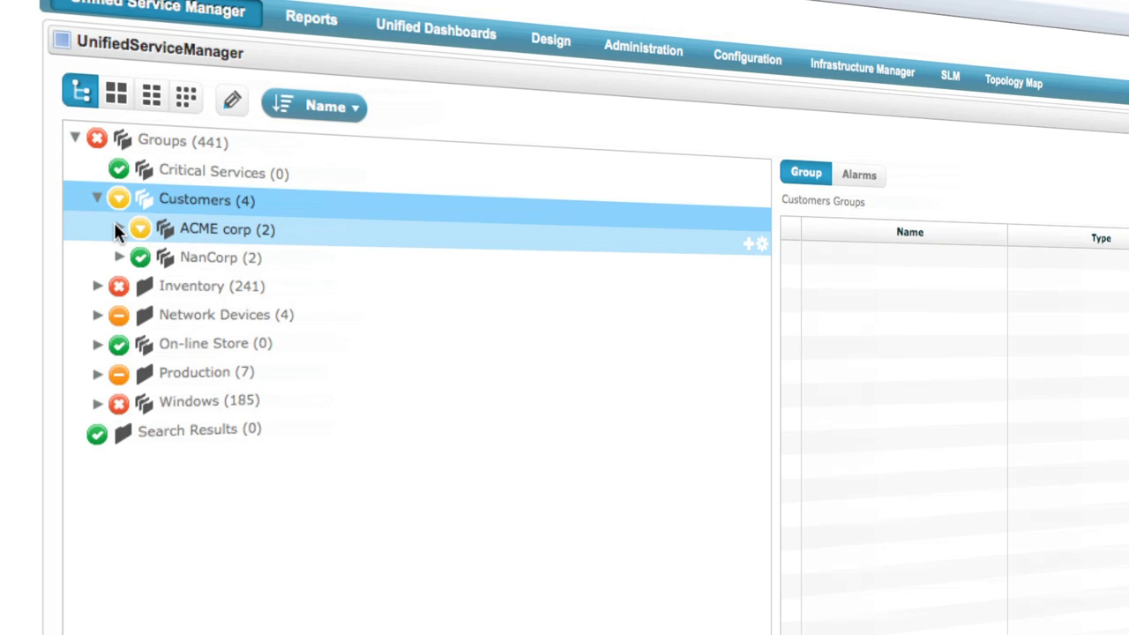
Expand the ACME corp customer group and its Virtual Machines subgroup, and select the machine listed inside it.
{"action": "left_click", "coordinate": [116, 229]}
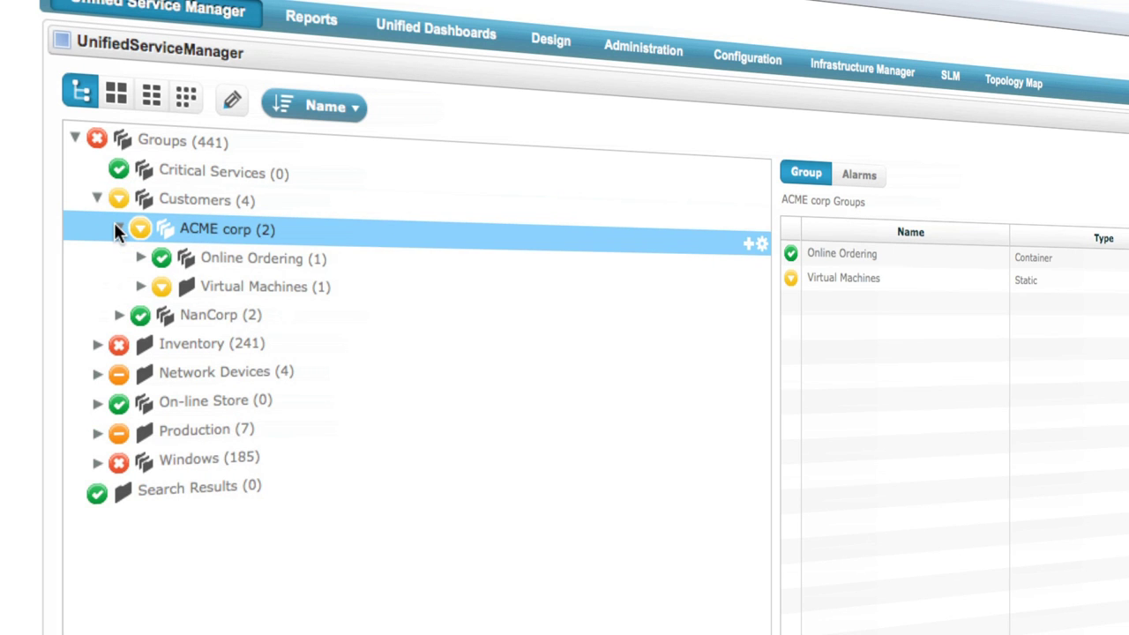
{"action": "left_click", "coordinate": [141, 285]}
{"action": "left_click", "coordinate": [231, 315]}
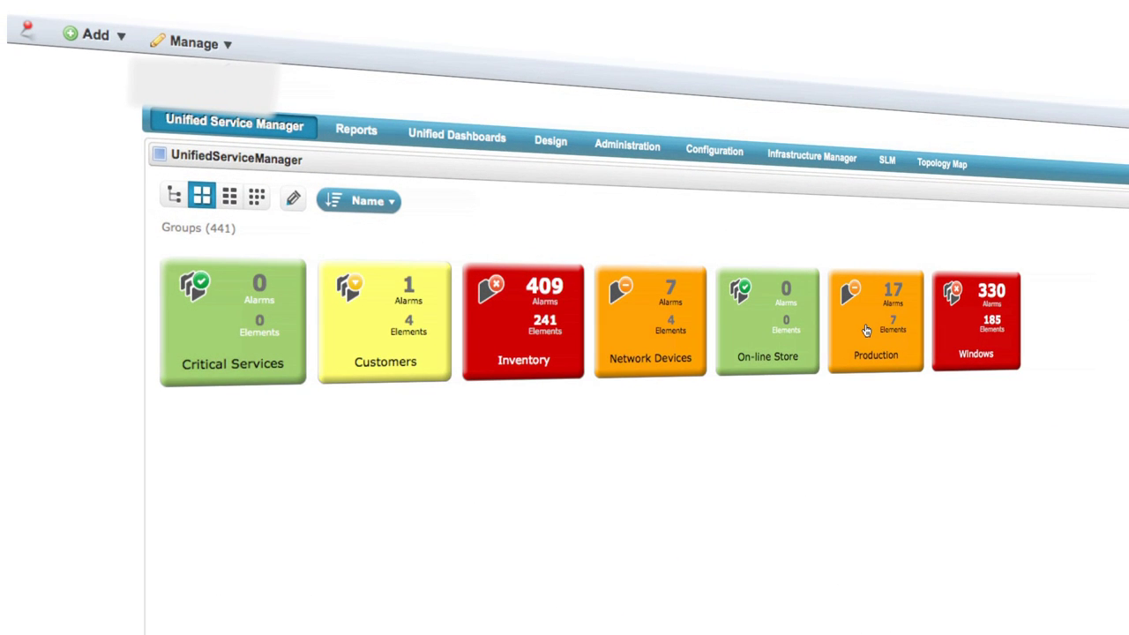
Open the Production group's tile and the dod-na-nimsql host from the Current Server Performance dashboard.
{"action": "left_click", "coordinate": [866, 331]}
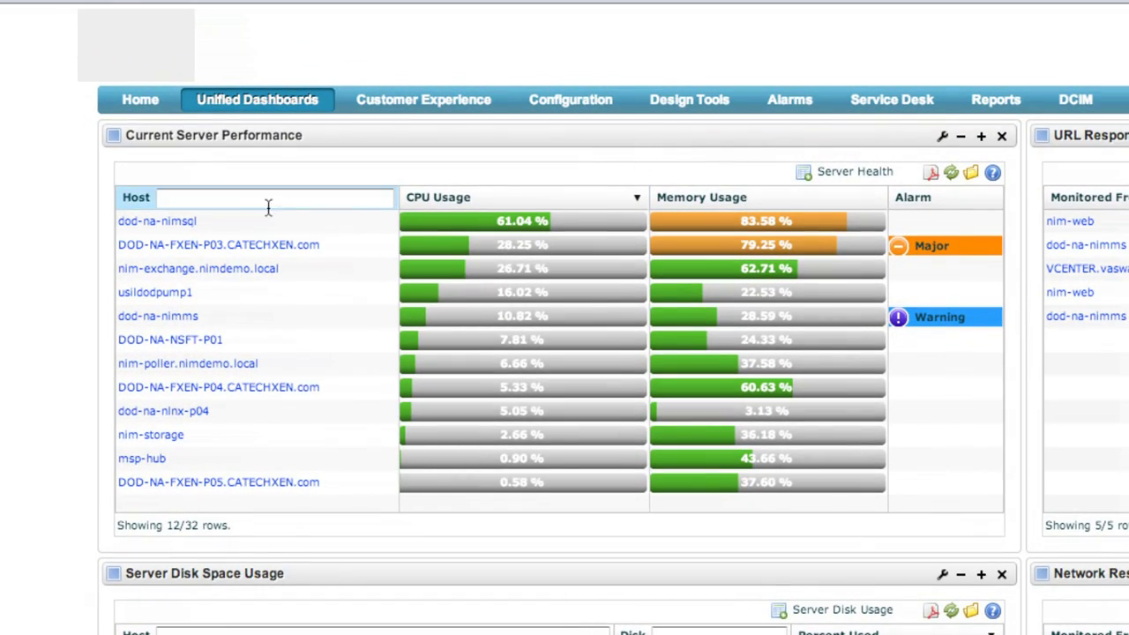
{"action": "left_click", "coordinate": [182, 221]}
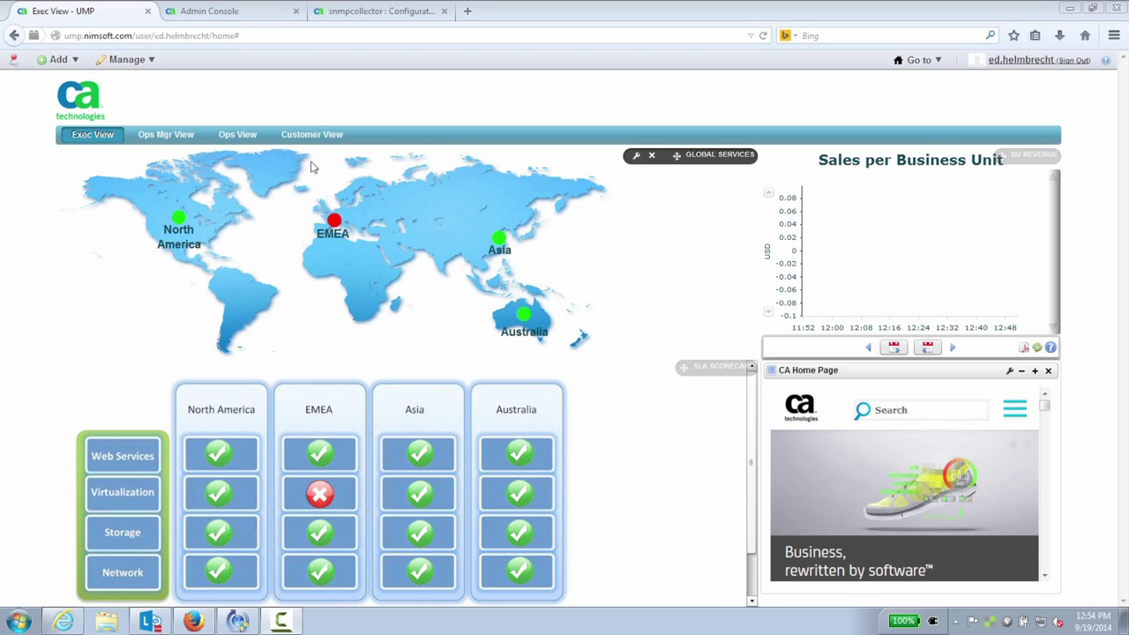
Open the Ops View, collapse the Groups tree and expand the Inventory node.
{"action": "left_click", "coordinate": [226, 134]}
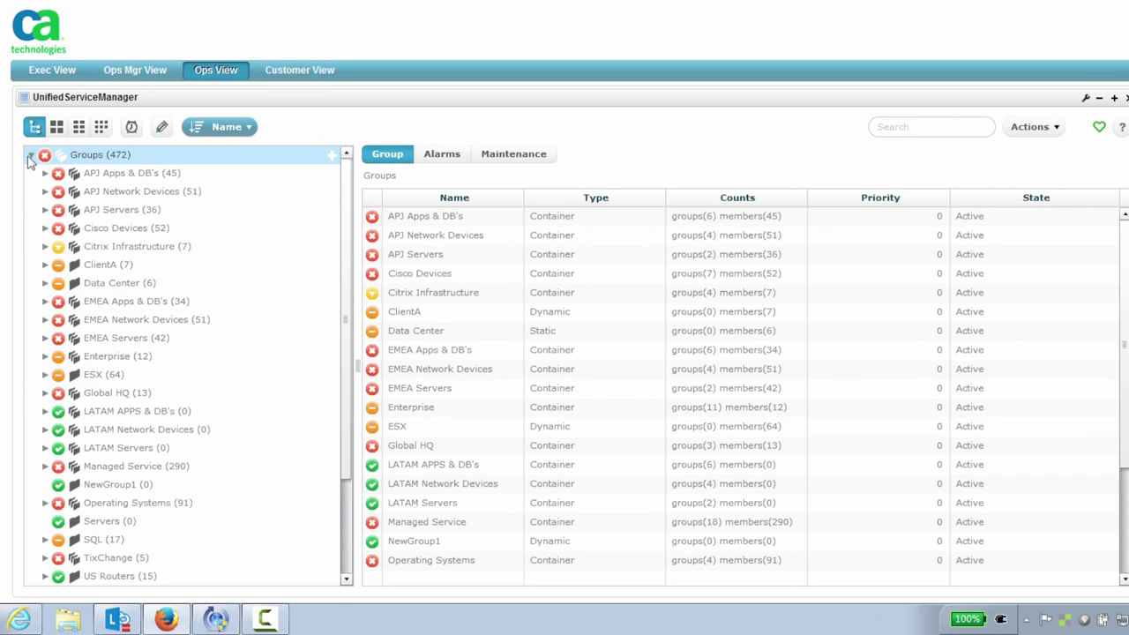
{"action": "left_click", "coordinate": [31, 156]}
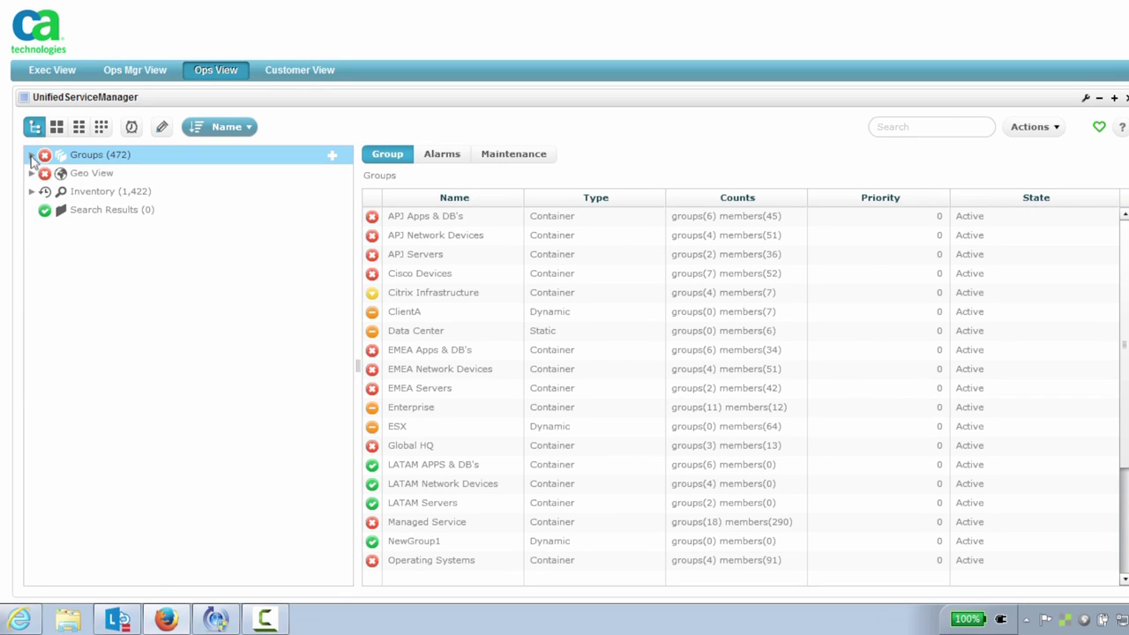
{"action": "left_click", "coordinate": [31, 192]}
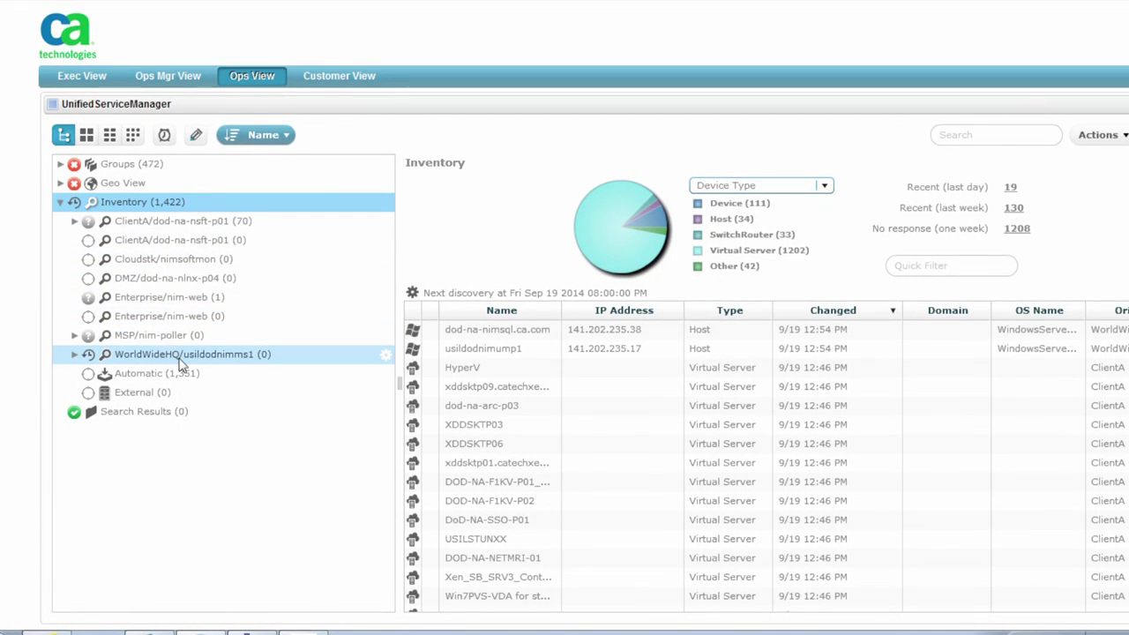
Launch the Discovery Wizard for the WorldWideHQ/usildodnimms1 discovery agent.
{"action": "left_click", "coordinate": [1122, 139]}
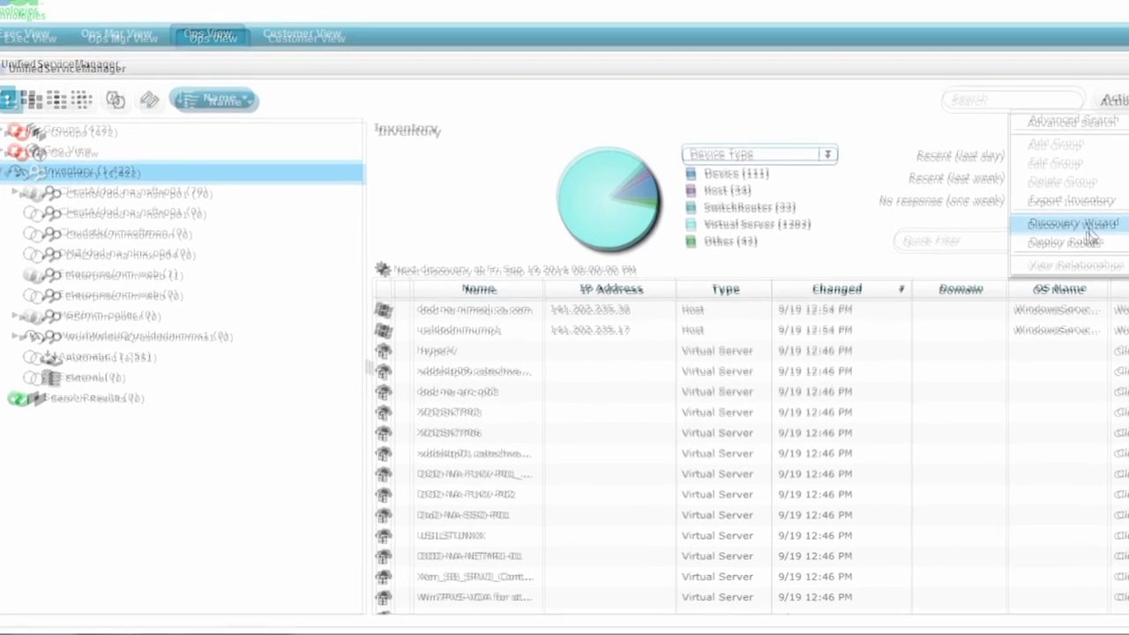
{"action": "left_click", "coordinate": [1071, 250]}
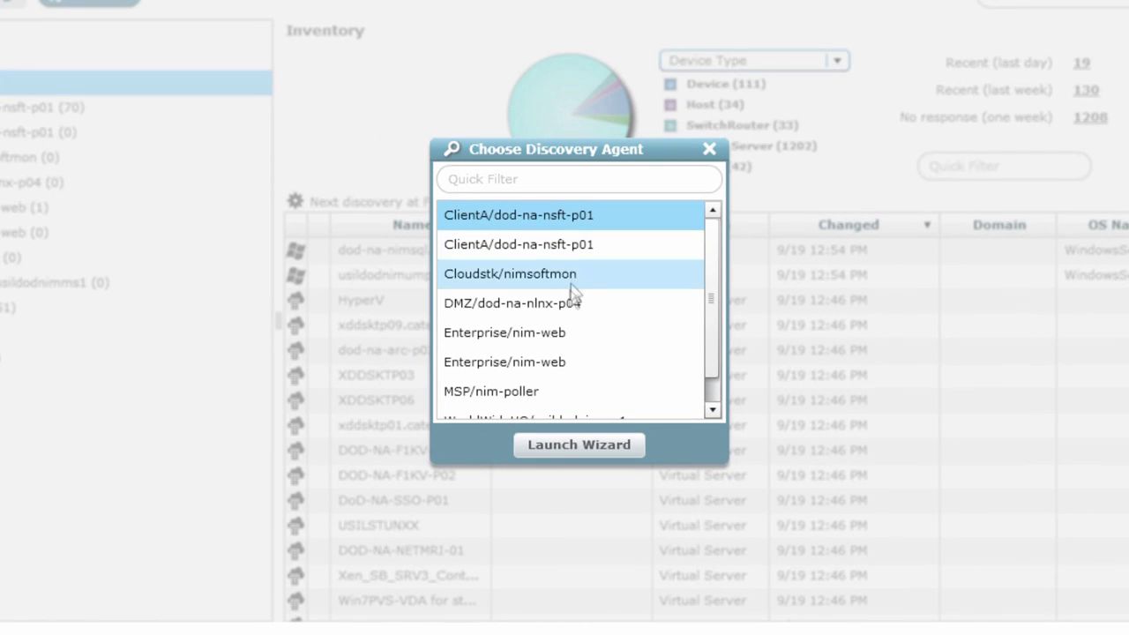
{"action": "left_click", "coordinate": [712, 409]}
{"action": "left_click", "coordinate": [601, 398]}
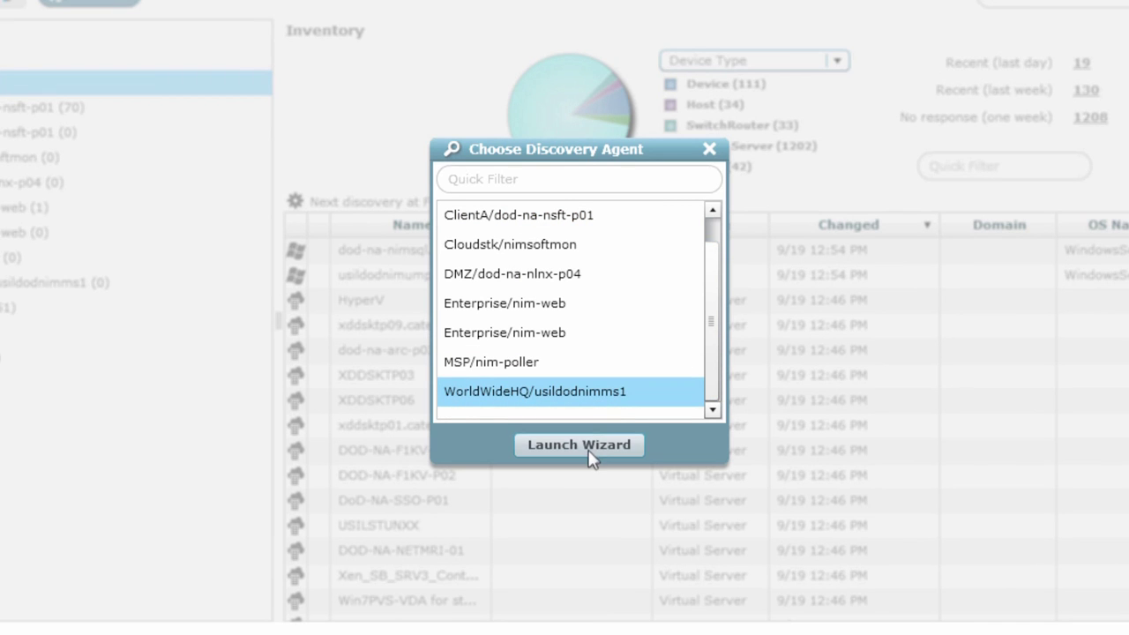
{"action": "left_click", "coordinate": [586, 446]}
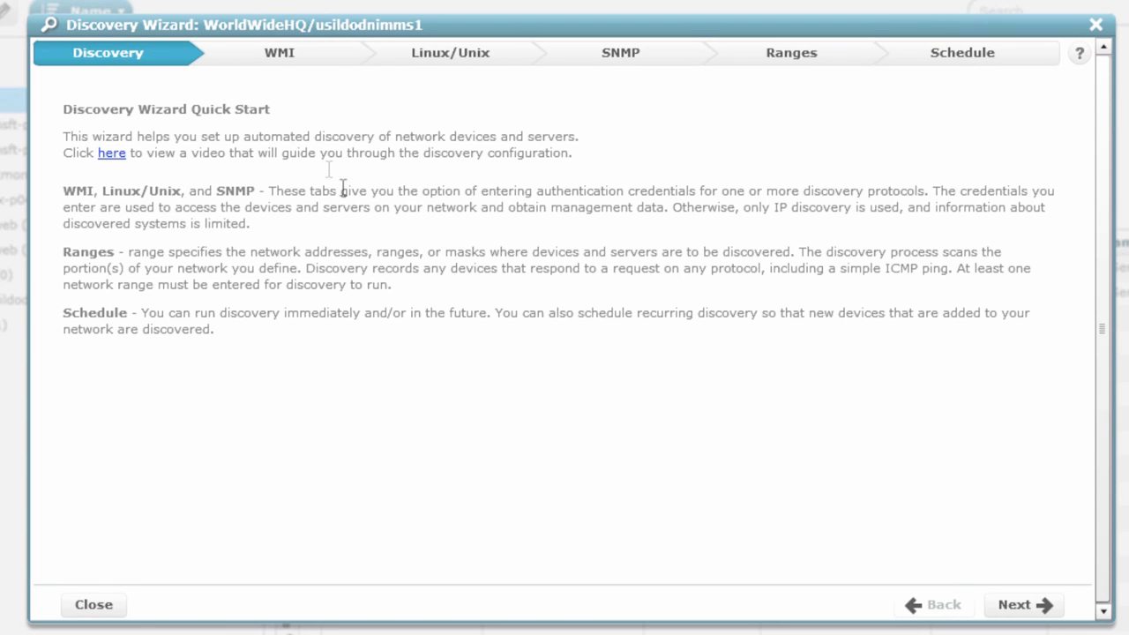
Examine the new-credentials forms for WMI and Linux/Unix discovery in the wizard.
{"action": "left_click", "coordinate": [278, 57]}
{"action": "left_click", "coordinate": [106, 120]}
{"action": "left_click", "coordinate": [454, 54]}
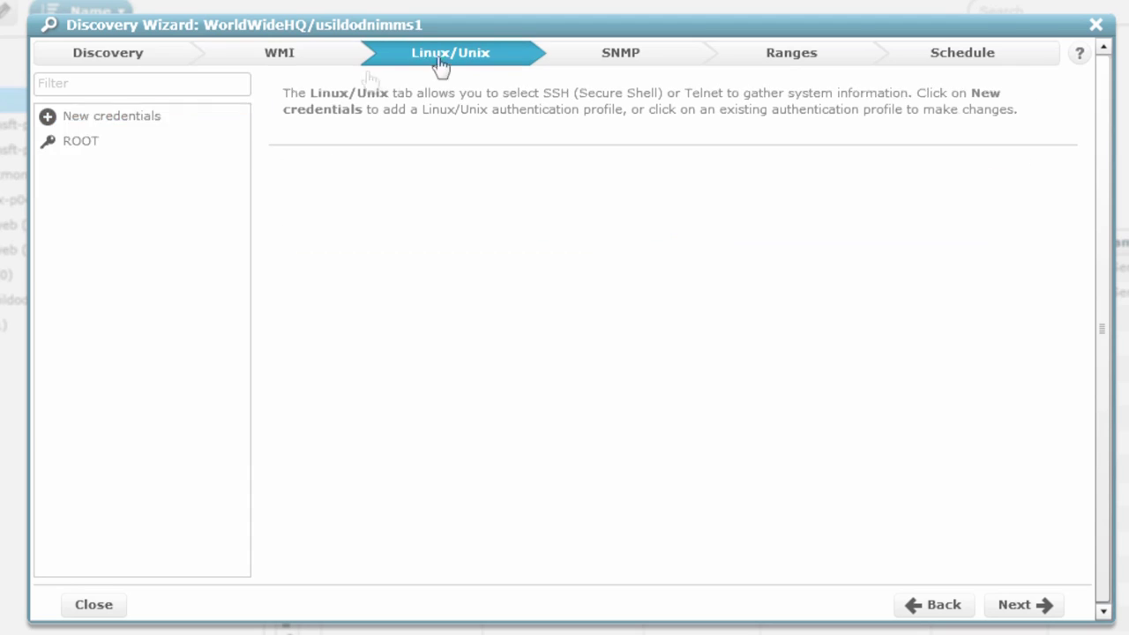
{"action": "left_click", "coordinate": [106, 128]}
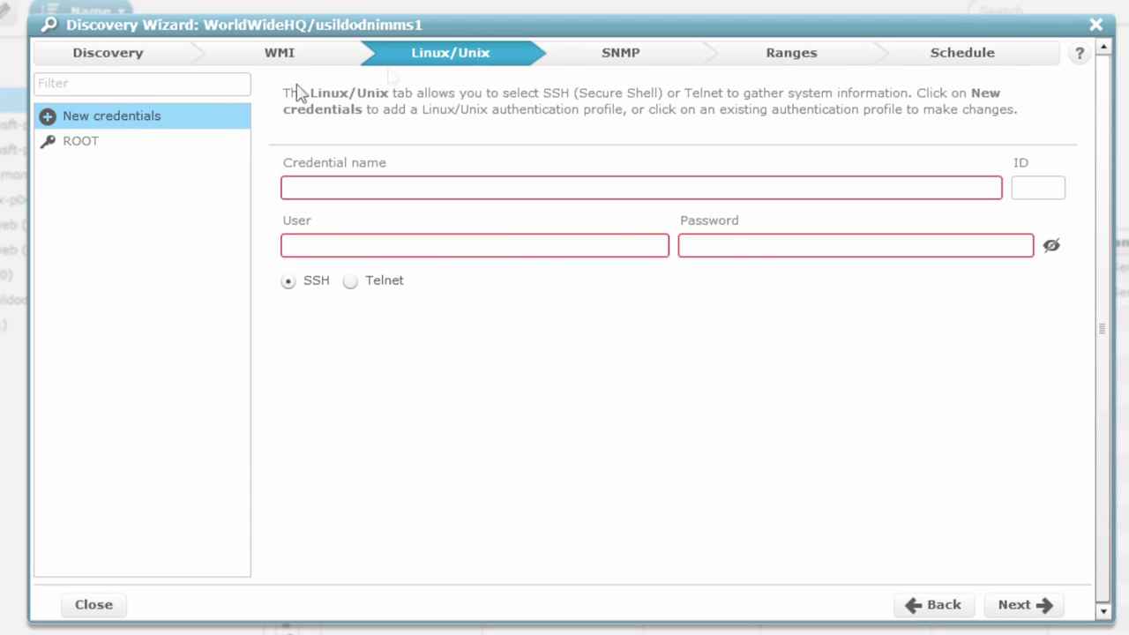
Examine the new SNMP credentials form and the SNMP versions it offers.
{"action": "left_click", "coordinate": [617, 56]}
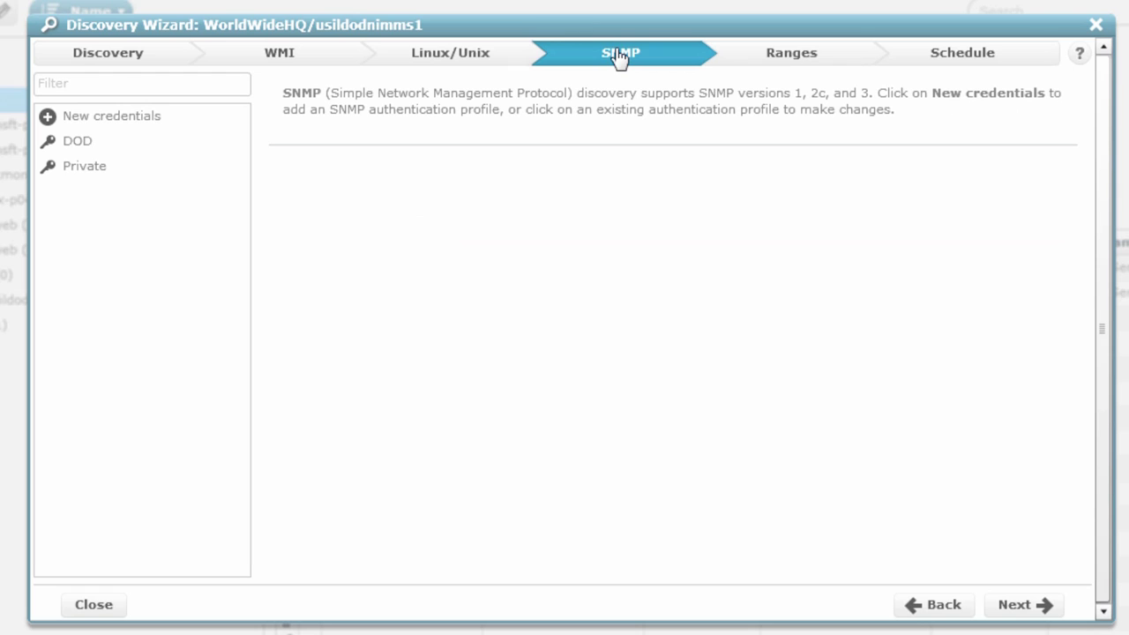
{"action": "left_click", "coordinate": [127, 121]}
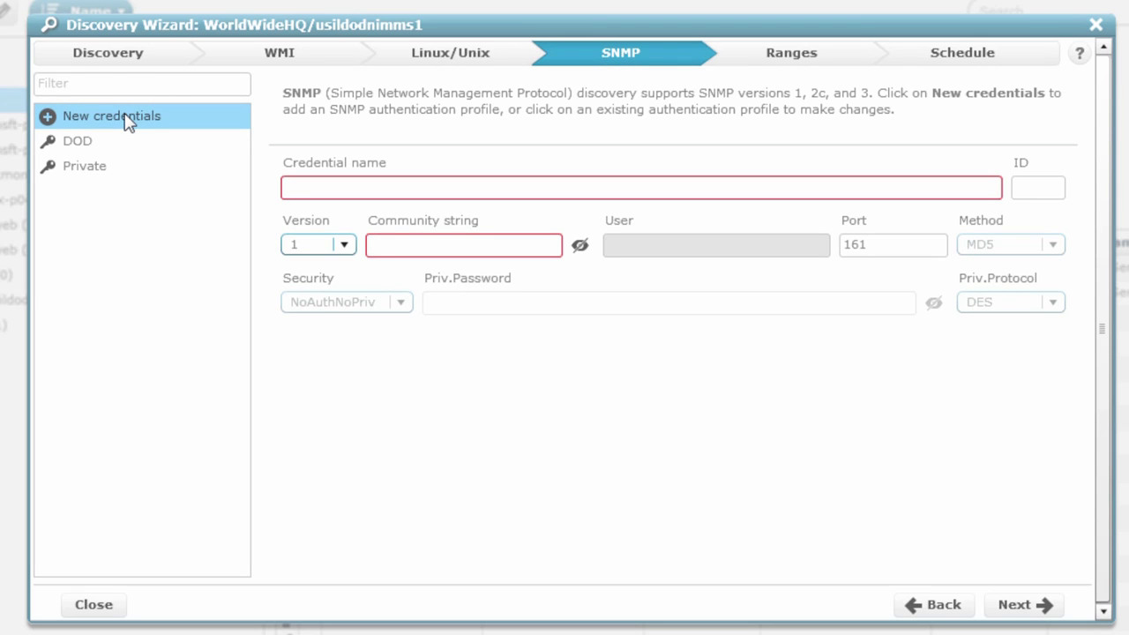
{"action": "left_click", "coordinate": [344, 245]}
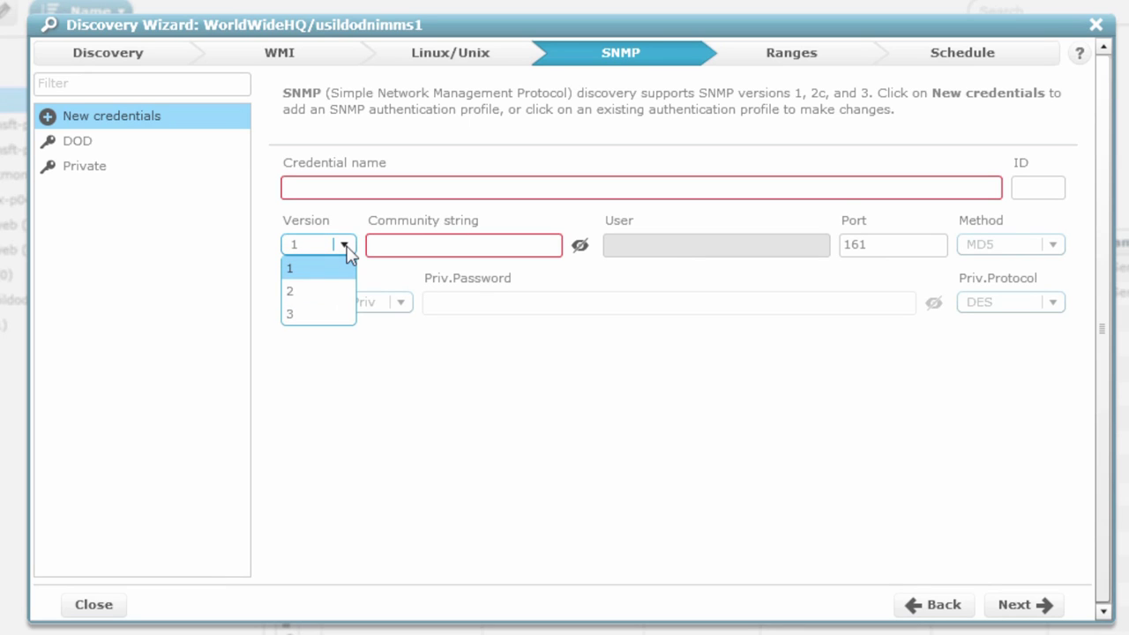
{"action": "left_click", "coordinate": [627, 462]}
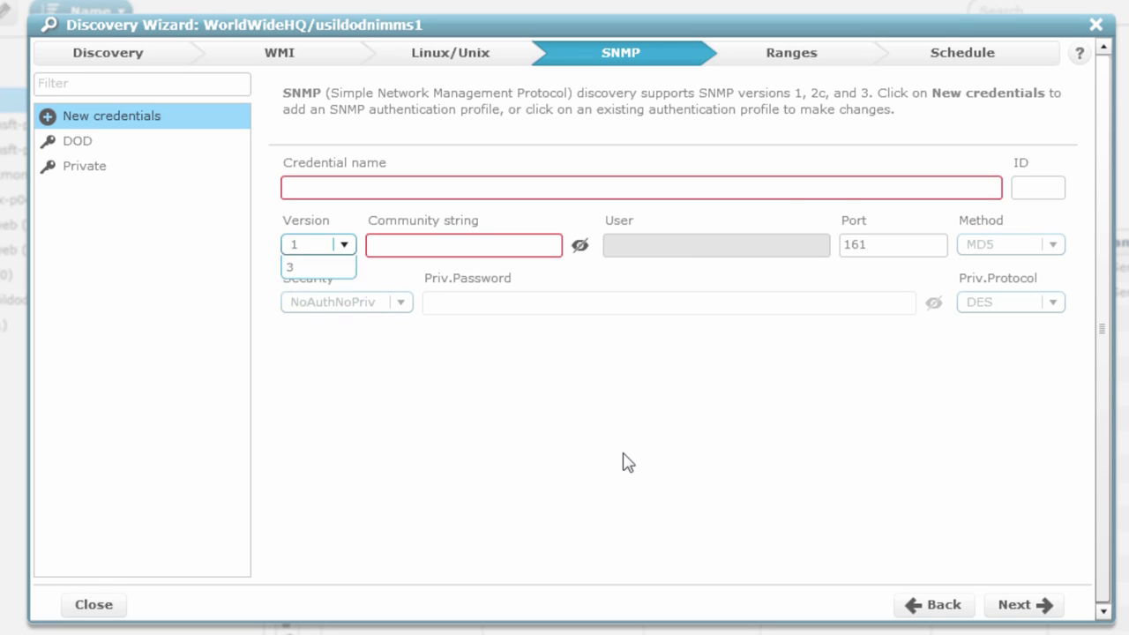
Start a new discovery range containing the single IP address 192.168.1.1.
{"action": "left_click", "coordinate": [810, 56]}
{"action": "left_click", "coordinate": [111, 116]}
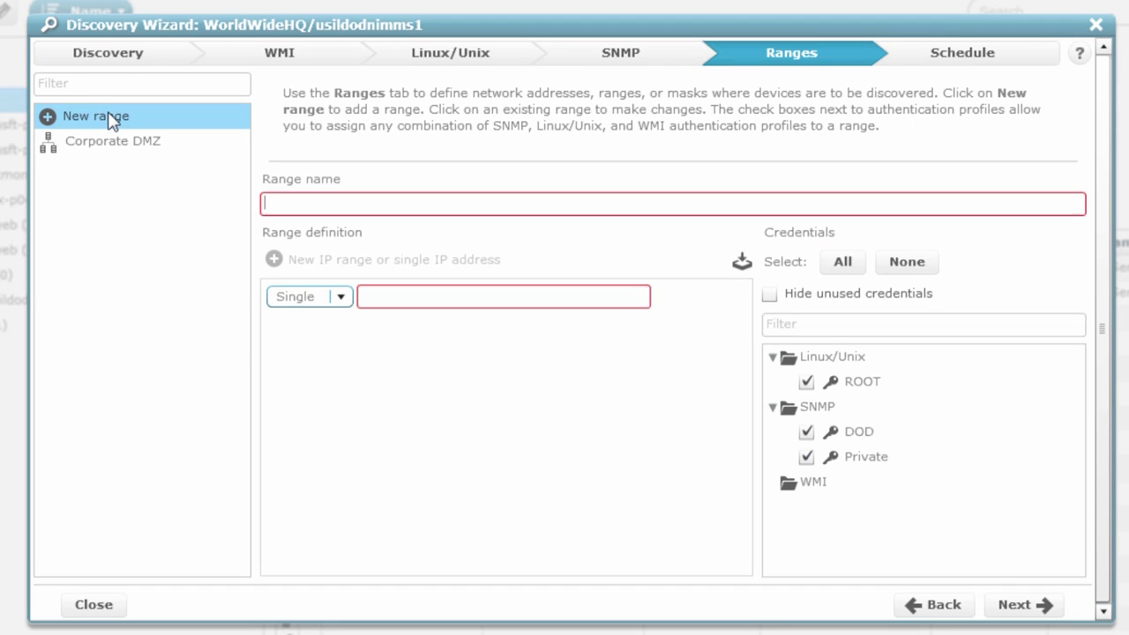
{"action": "left_click", "coordinate": [405, 302]}
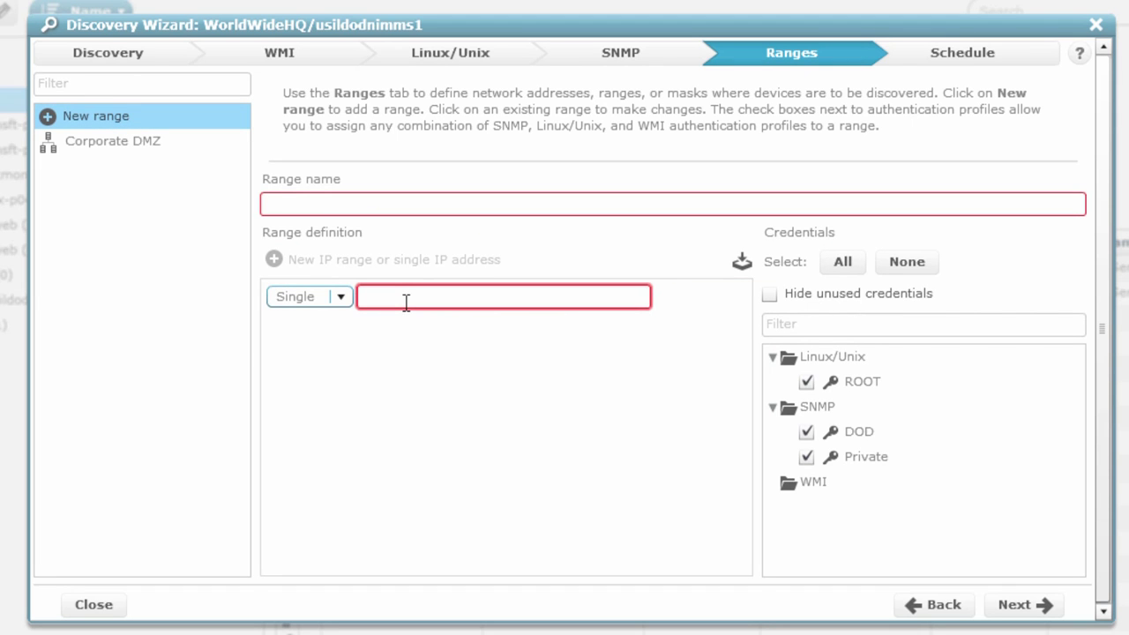
{"action": "type", "text": "192.168.1.1"}
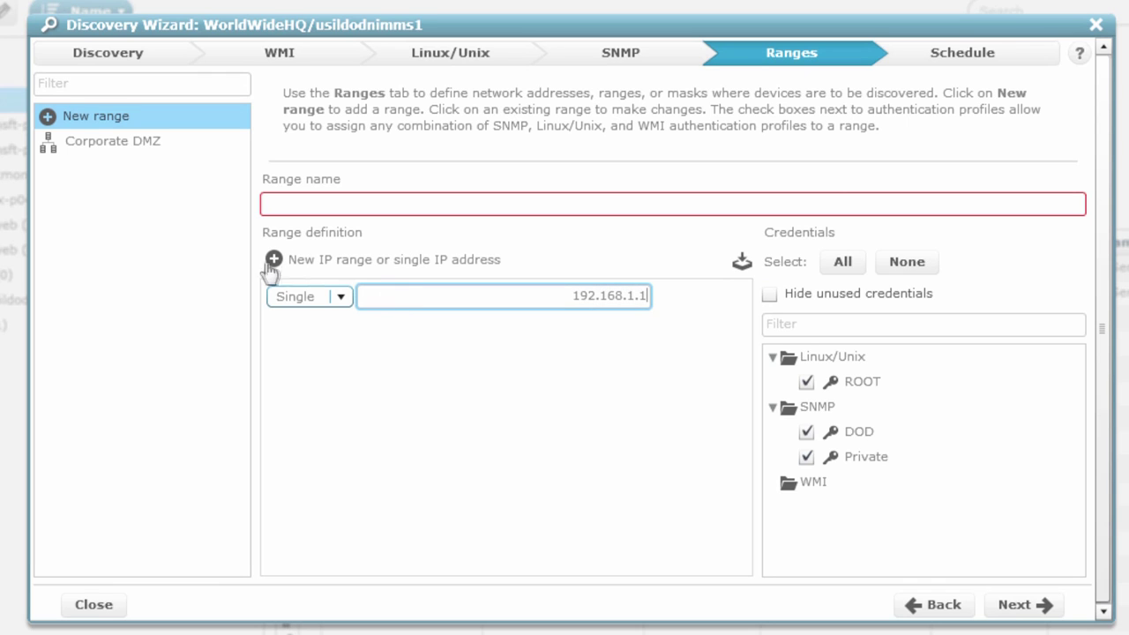
Add a second entry of type Range to the new discovery range and exclude the Linux/Unix ROOT credential.
{"action": "left_click", "coordinate": [322, 261]}
{"action": "left_click", "coordinate": [340, 327]}
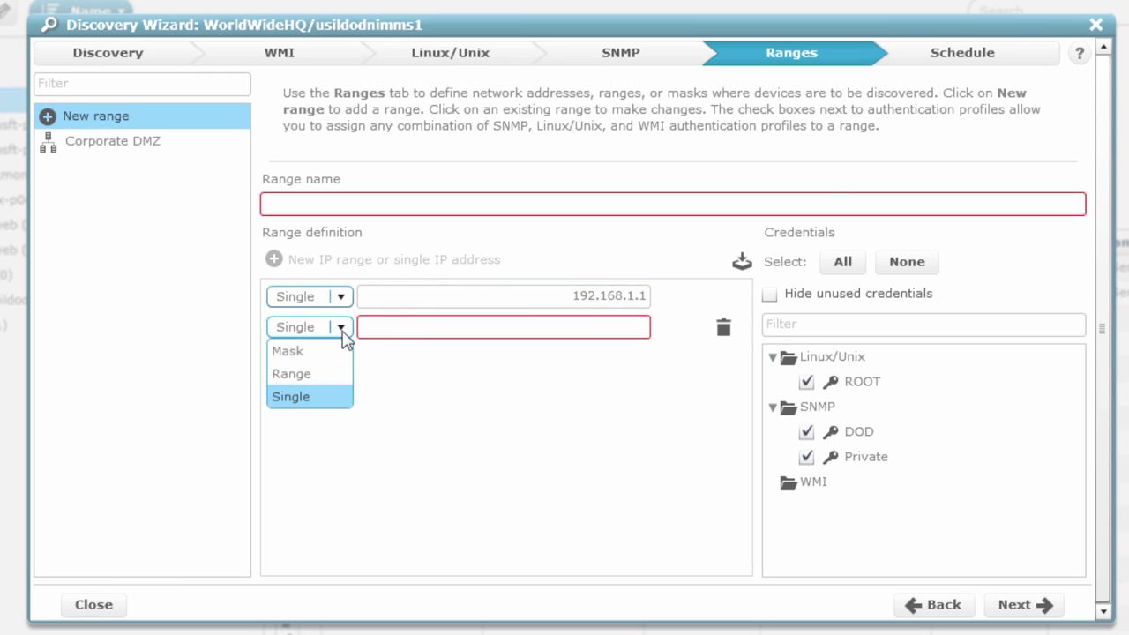
{"action": "left_click", "coordinate": [319, 377]}
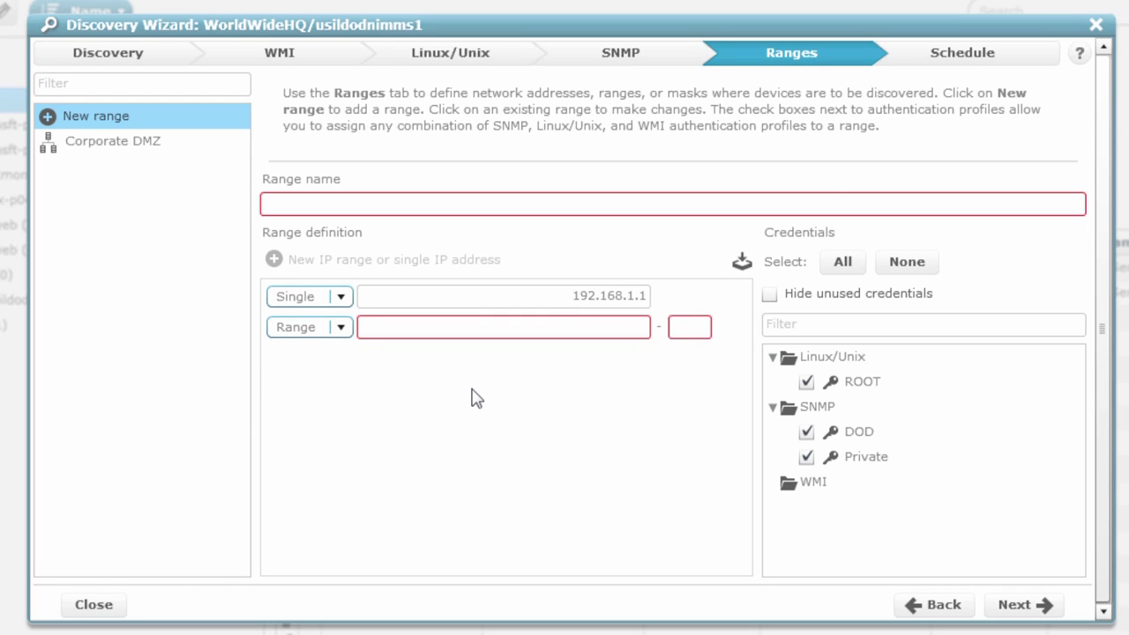
{"action": "left_click", "coordinate": [806, 382]}
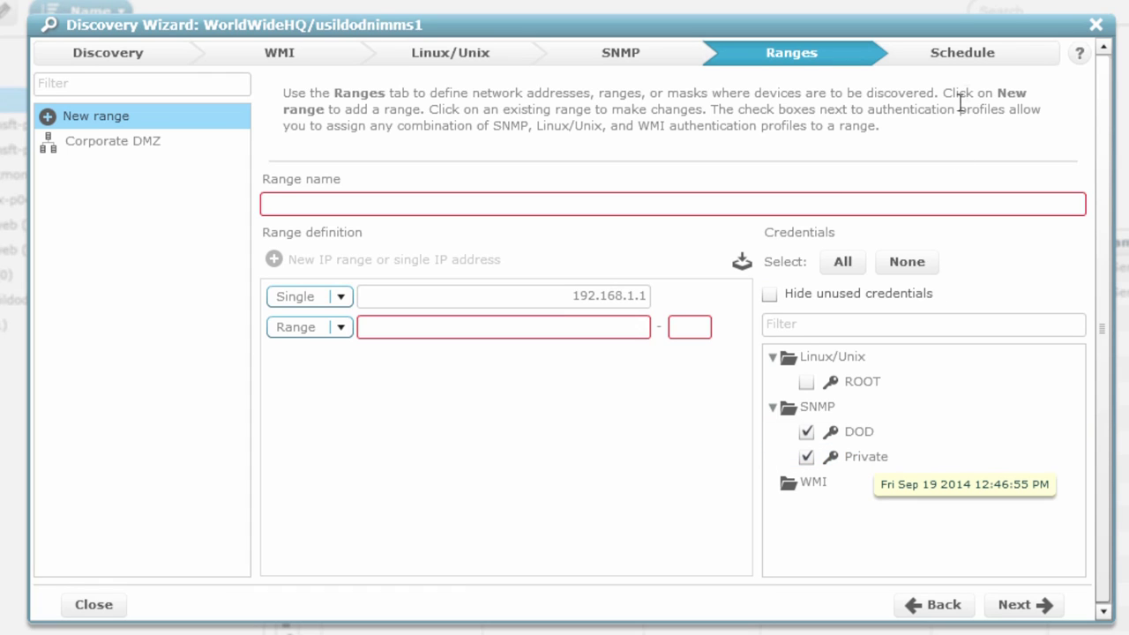
Switch scheduled discovery and its 24-hour recurrence off and back on, and close the wizard without finishing it.
{"action": "left_click", "coordinate": [965, 54]}
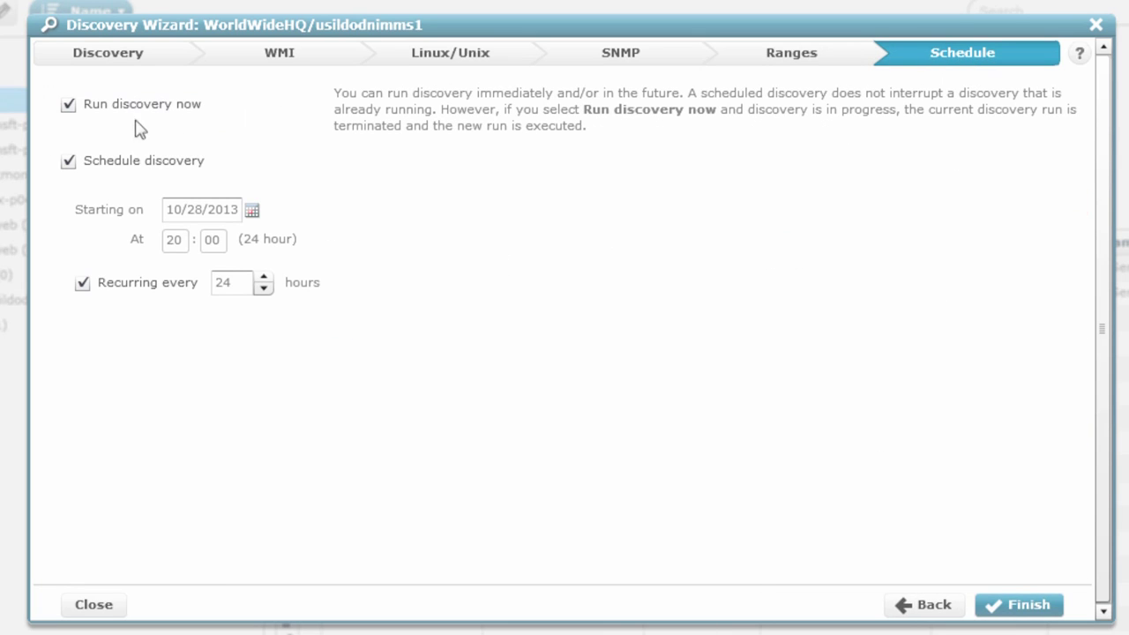
{"action": "left_click", "coordinate": [82, 282]}
{"action": "left_click", "coordinate": [68, 162]}
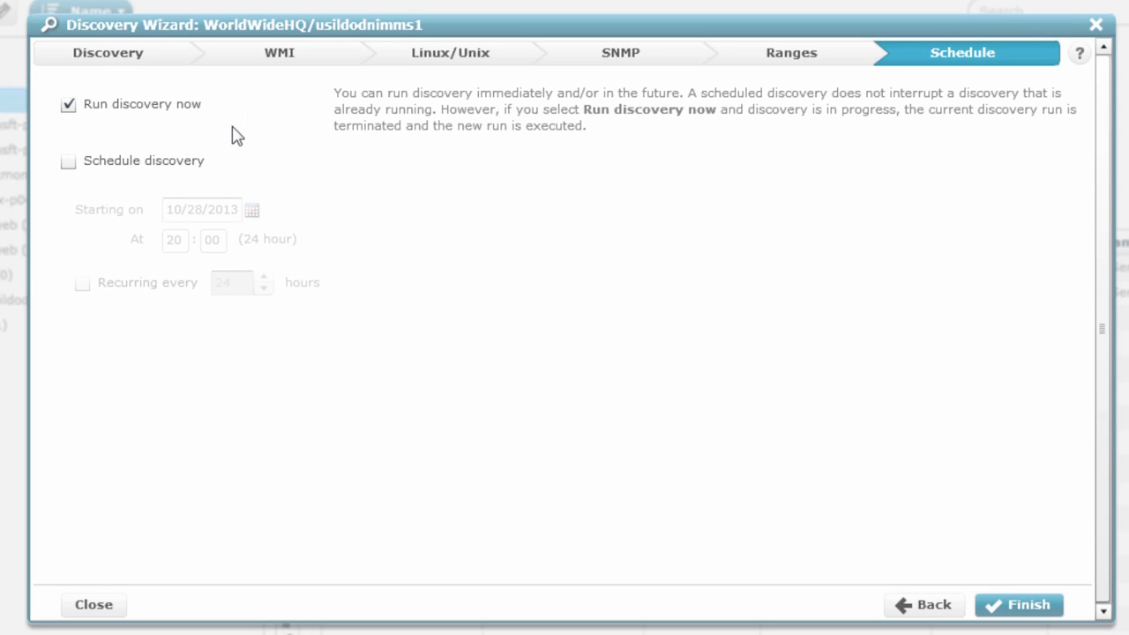
{"action": "left_click", "coordinate": [68, 162]}
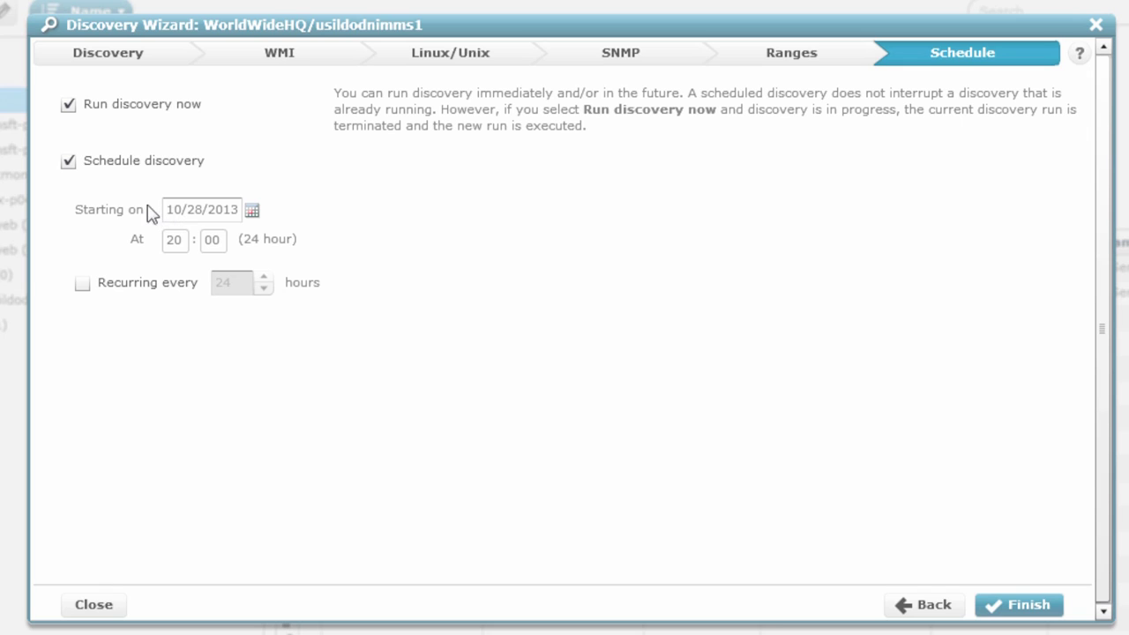
{"action": "left_click", "coordinate": [82, 282]}
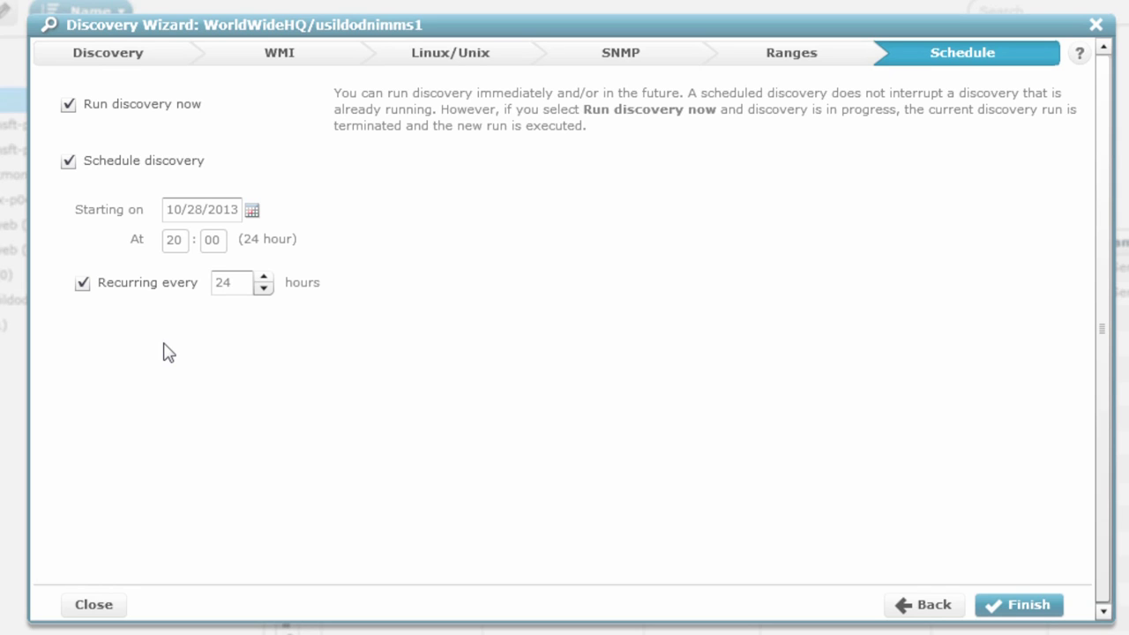
{"action": "left_click", "coordinate": [1099, 29]}
{"action": "left_click", "coordinate": [571, 351]}
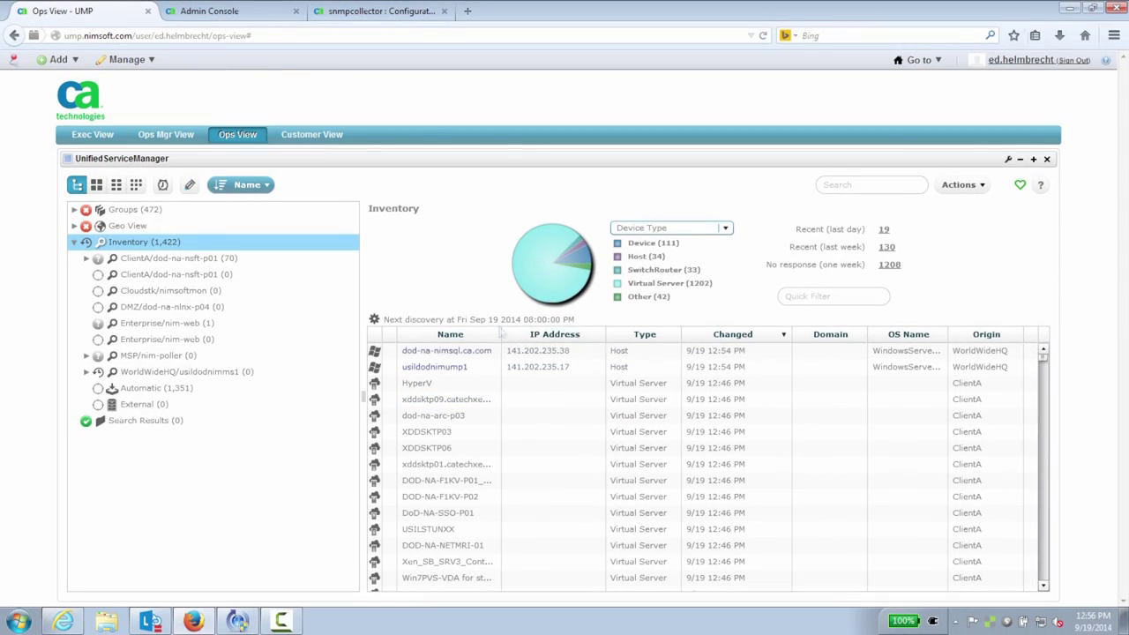
Filter the inventory by its device type chart, first to Virtual Server and after that to Device.
{"action": "mouse_move", "coordinate": [528, 248]}
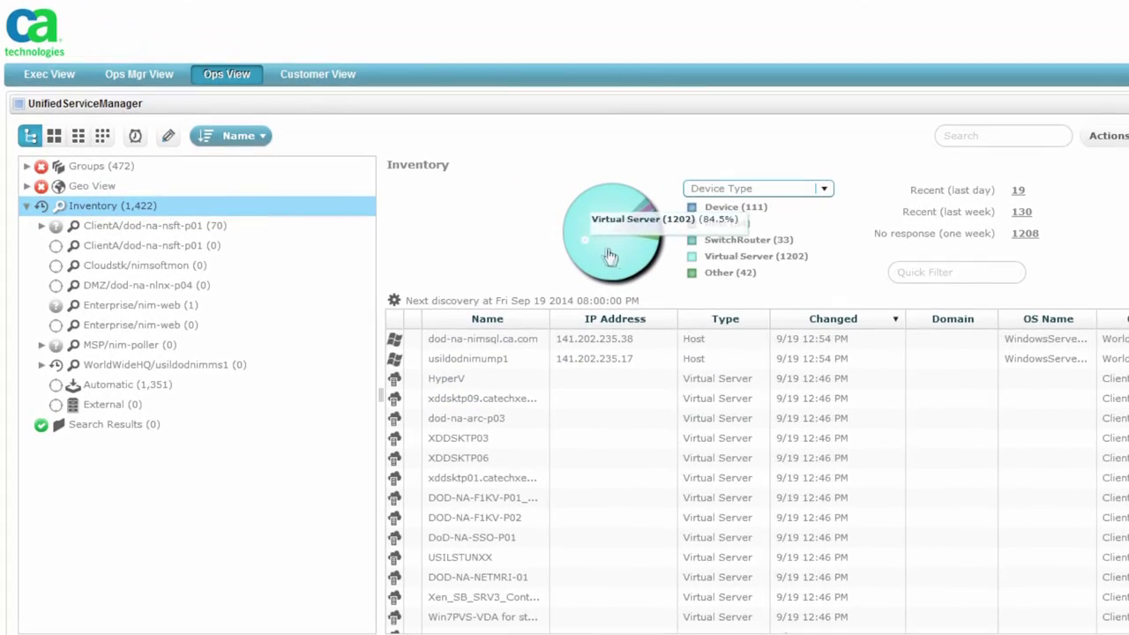
{"action": "mouse_move", "coordinate": [629, 238]}
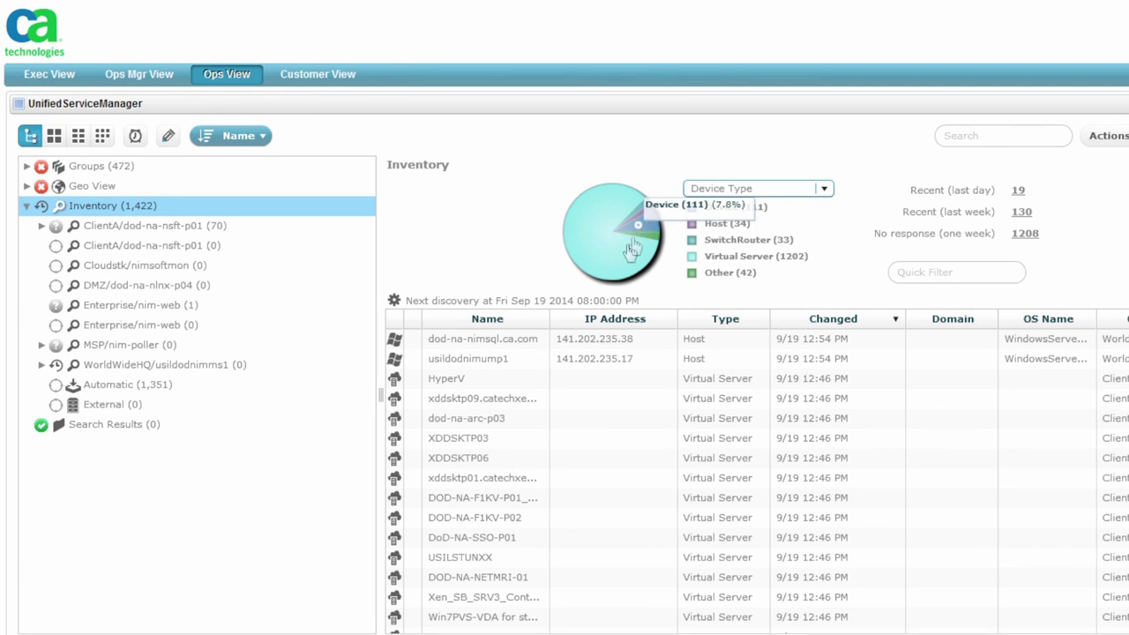
{"action": "left_click", "coordinate": [622, 262]}
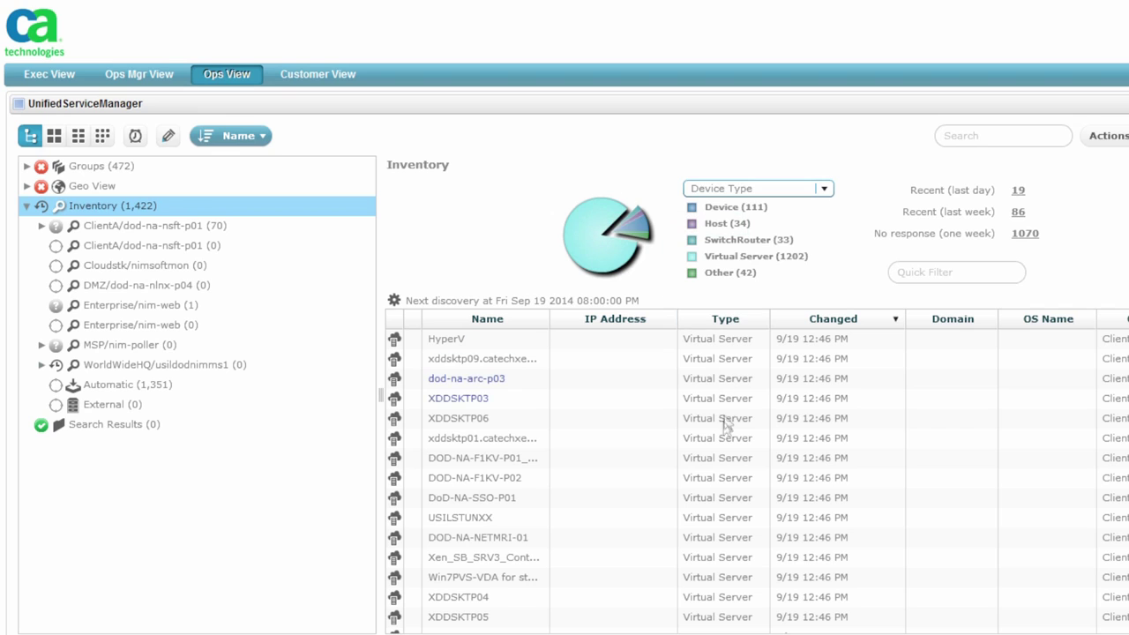
{"action": "left_click", "coordinate": [642, 232]}
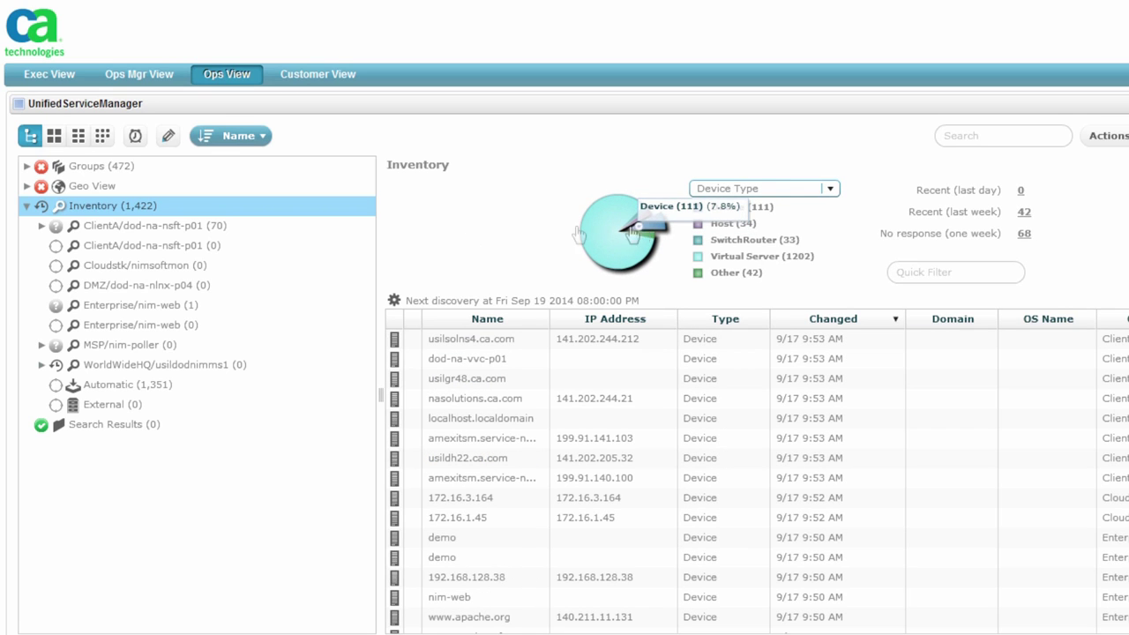
Export the inventory of the ClientA/dod-na-nsft-p01 (70) discovery agent.
{"action": "left_click", "coordinate": [199, 227]}
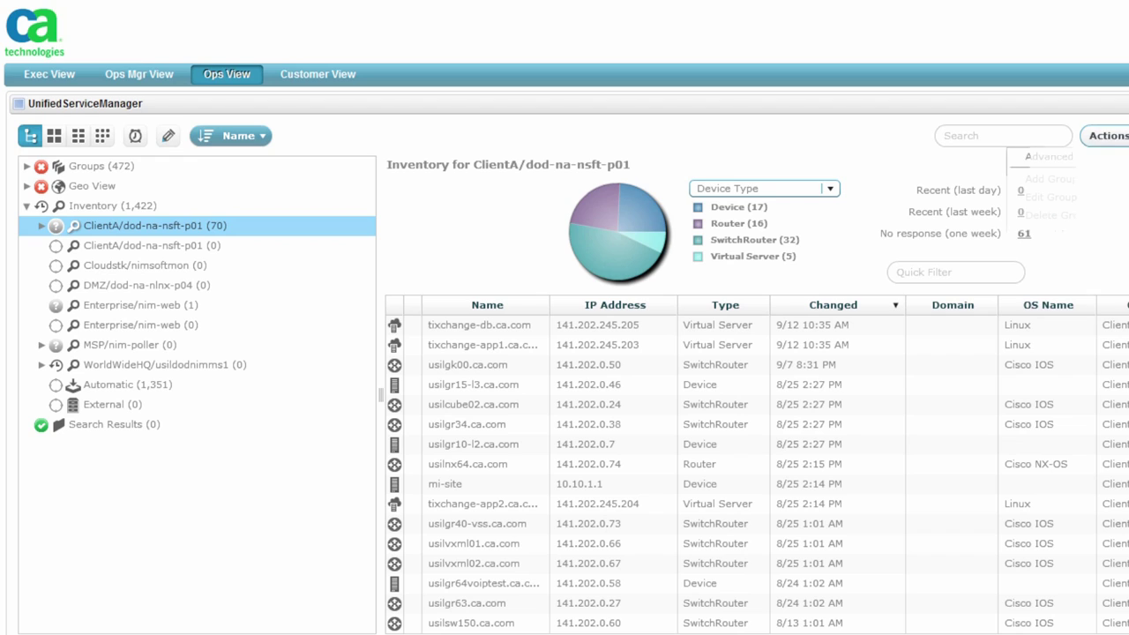
{"action": "left_click", "coordinate": [1106, 135]}
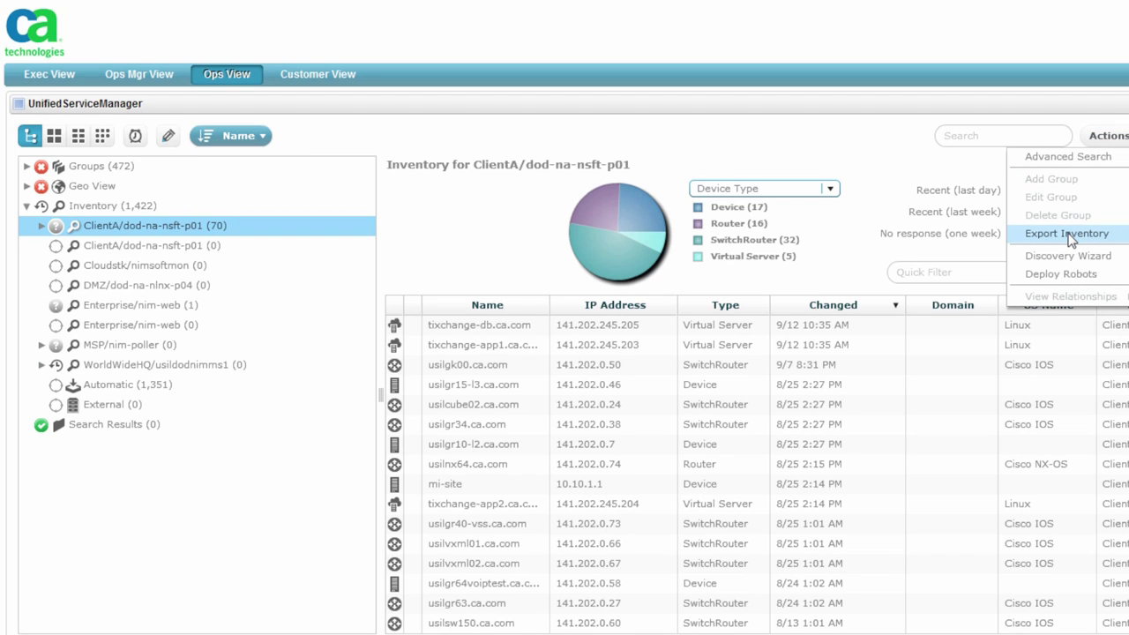
{"action": "left_click", "coordinate": [1067, 233]}
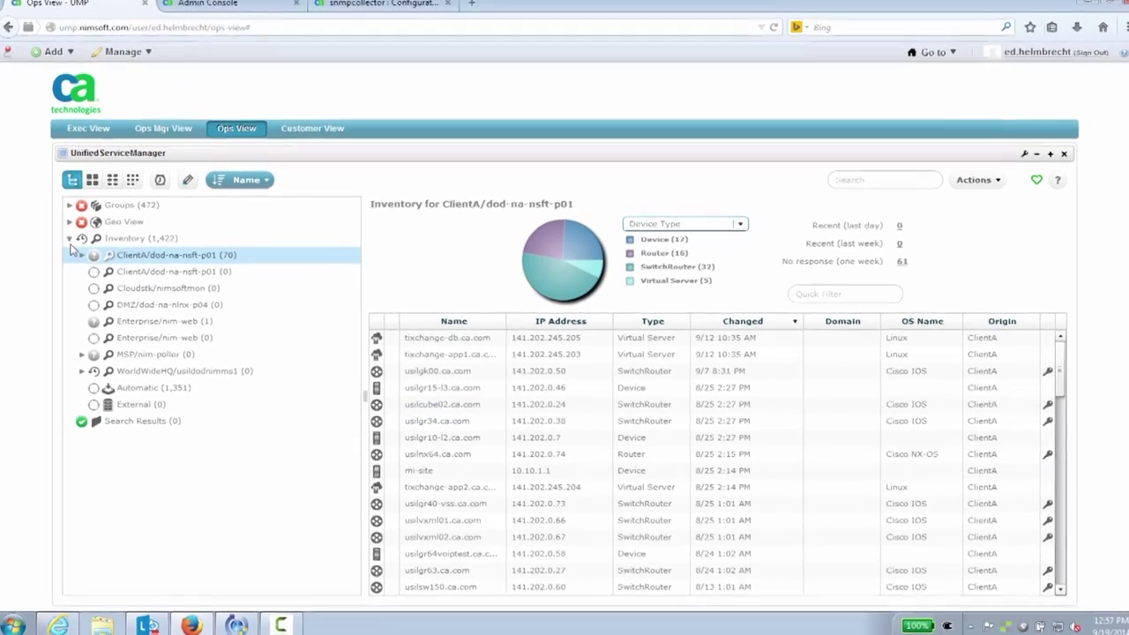
Collapse the inventory, expand the Cisco Devices group and open its Network Connectivity relationship view.
{"action": "left_click", "coordinate": [70, 240]}
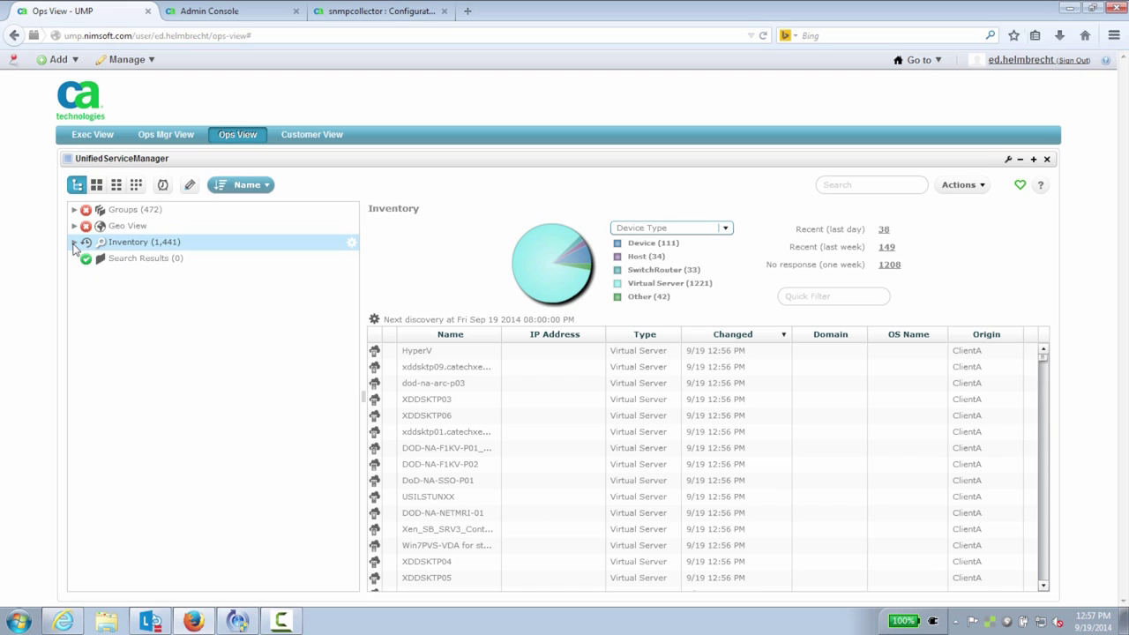
{"action": "left_click", "coordinate": [75, 210]}
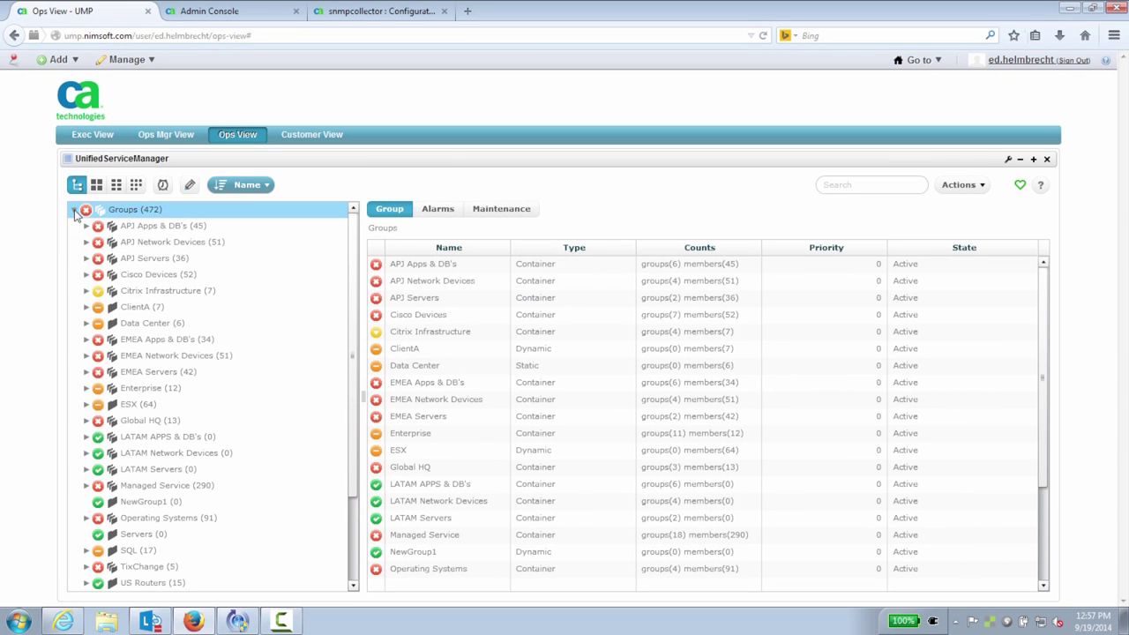
{"action": "left_click", "coordinate": [87, 275]}
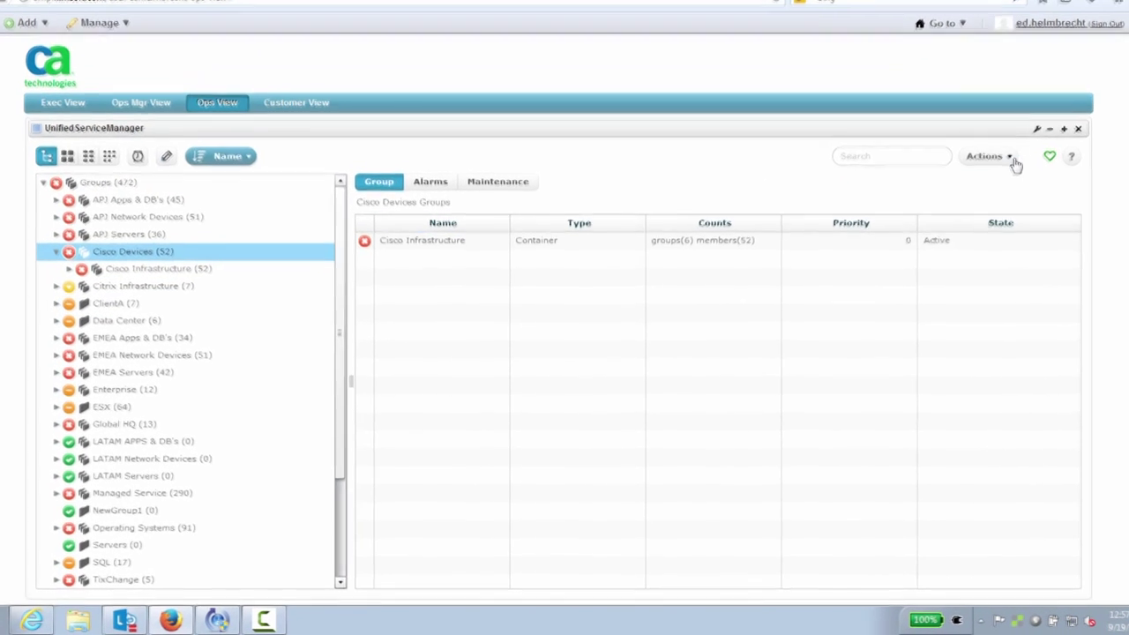
{"action": "left_click", "coordinate": [1009, 159]}
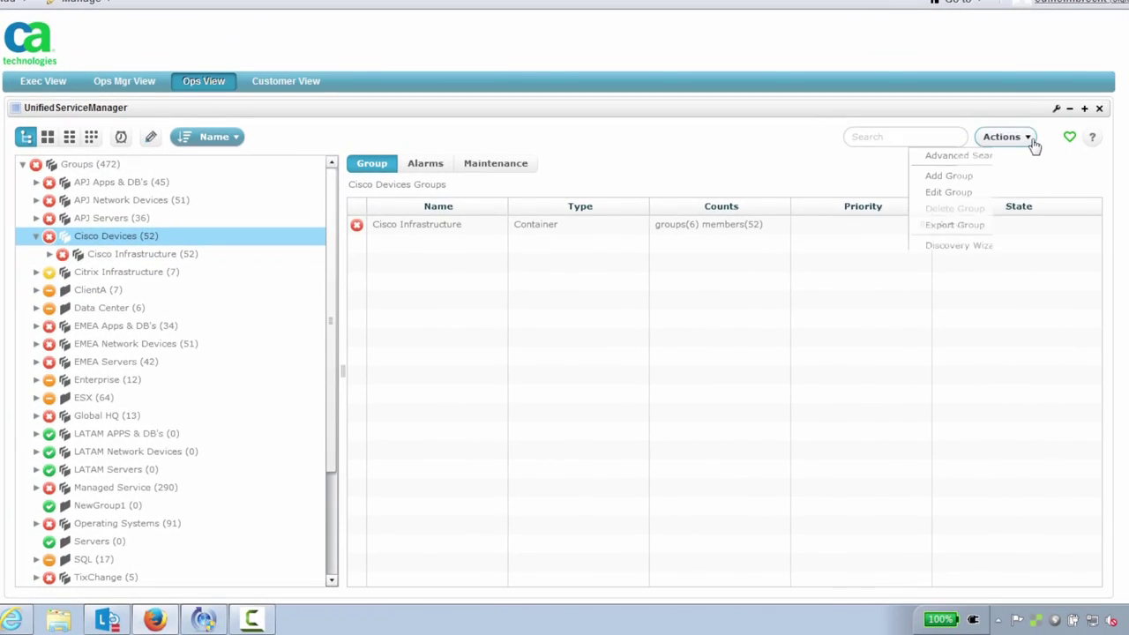
{"action": "mouse_move", "coordinate": [954, 303]}
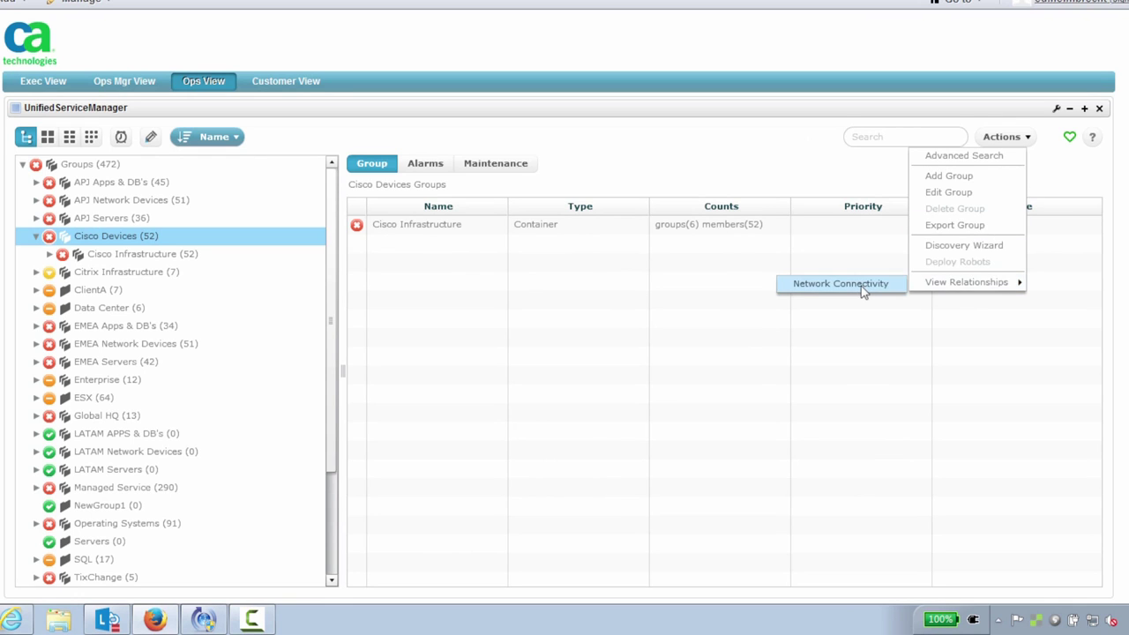
{"action": "left_click", "coordinate": [861, 288]}
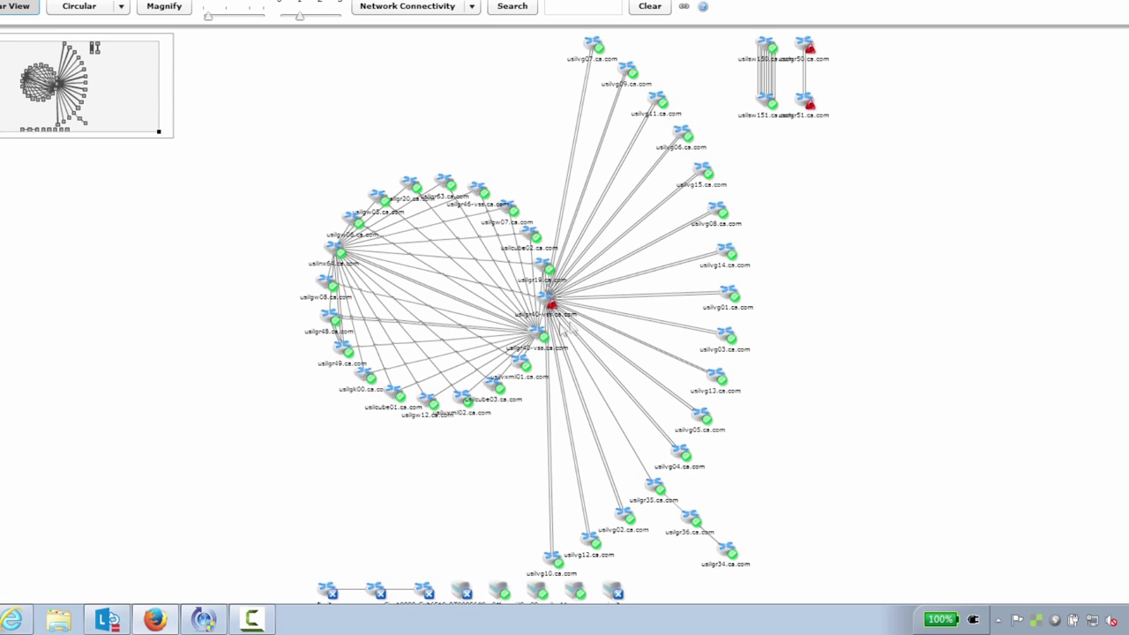
Change the topology map's layout to Organic and return it to Circular.
{"action": "left_click", "coordinate": [121, 7]}
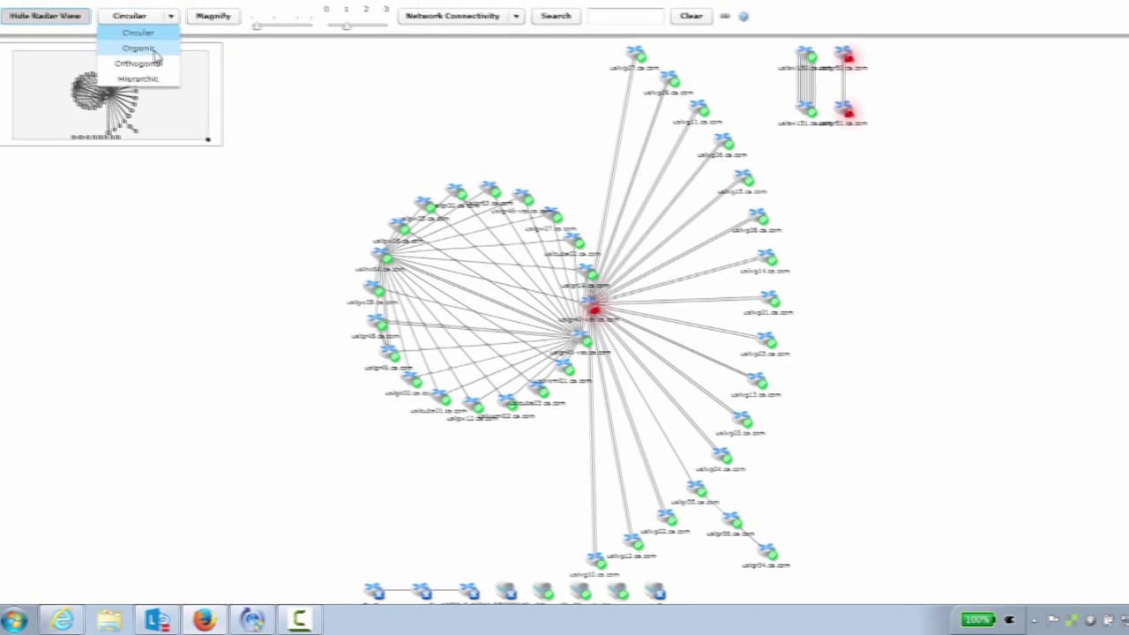
{"action": "left_click", "coordinate": [154, 52]}
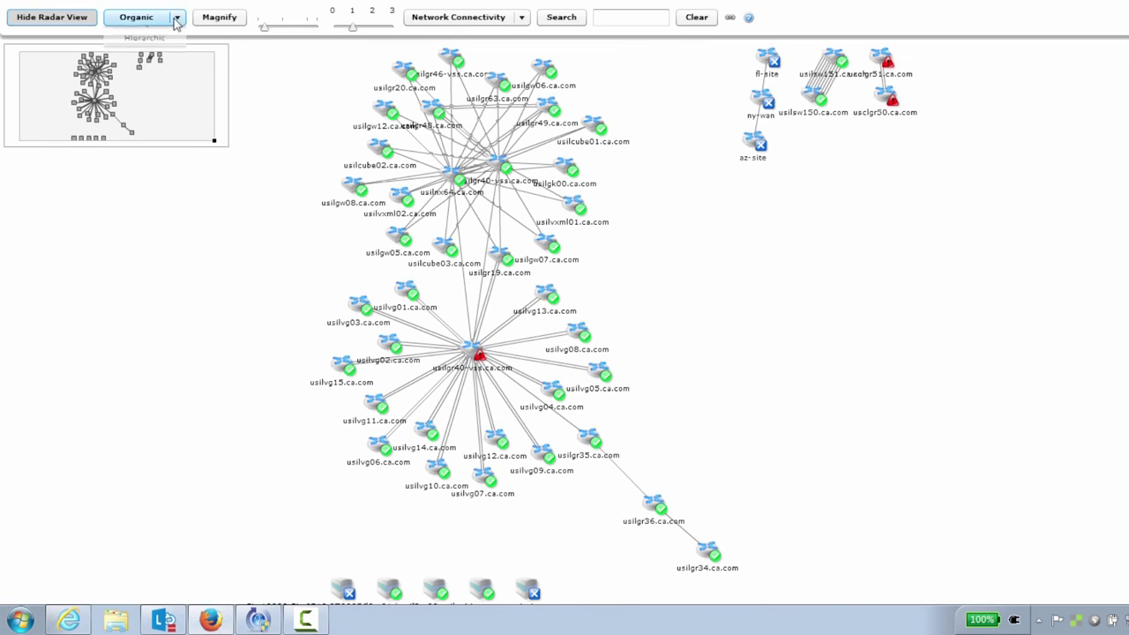
{"action": "left_click", "coordinate": [179, 18]}
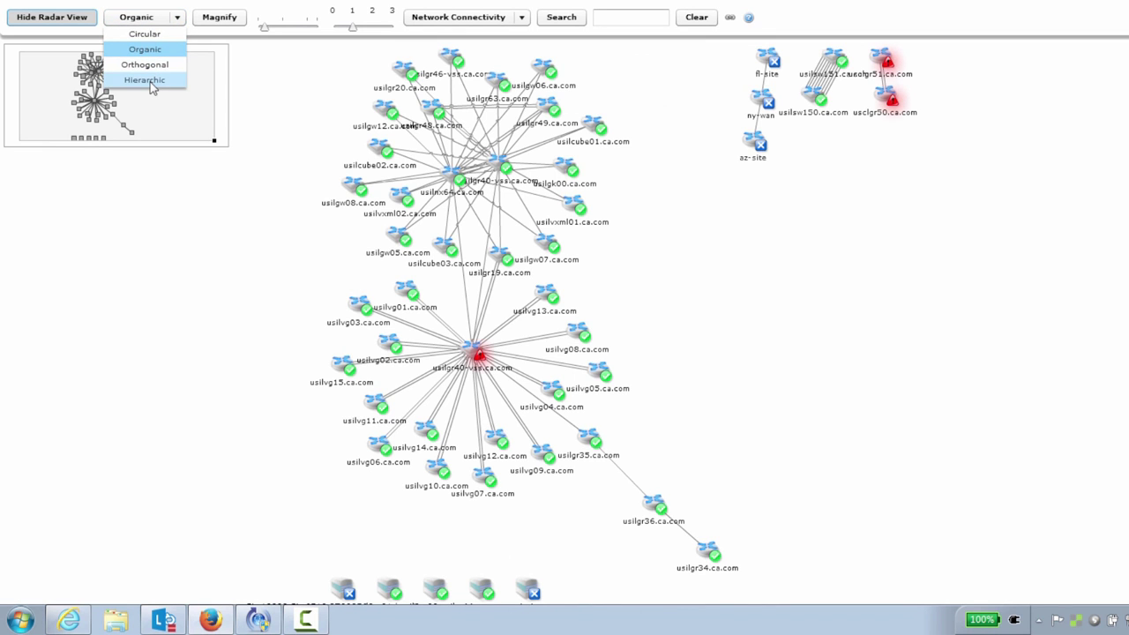
{"action": "key", "text": "Up"}
{"action": "key", "text": "Up"}
{"action": "key", "text": "Return"}
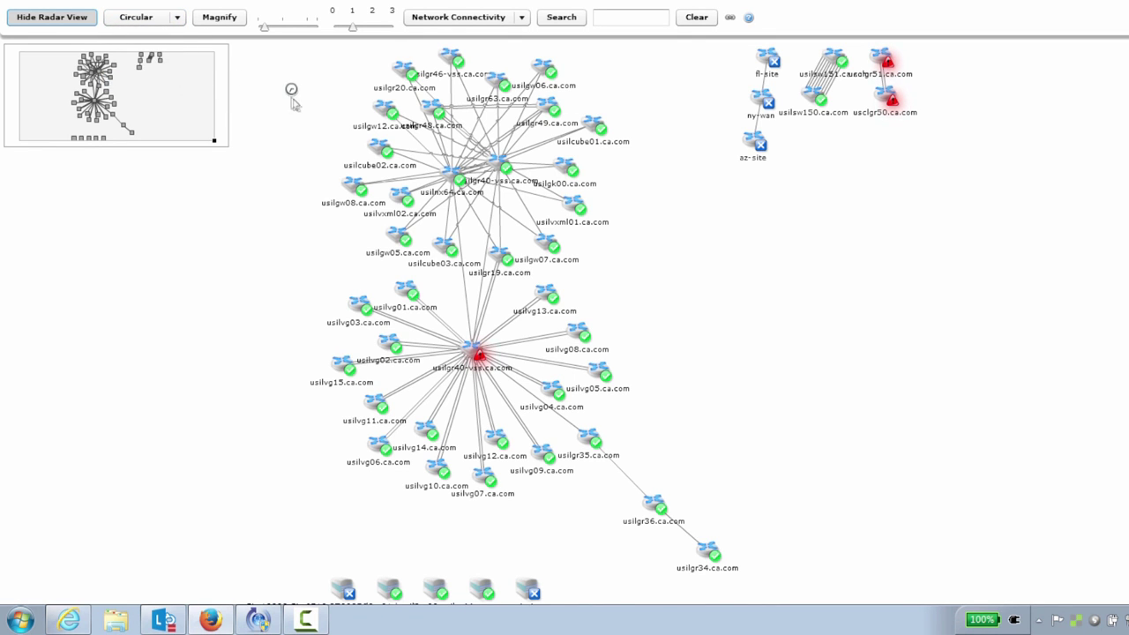
Enlarge the topology map and examine the expanded property list of the critical usilgr40-vss.ca.com switch.
{"action": "left_click_drag", "start_coordinate": [262, 31], "coordinate": [285, 33]}
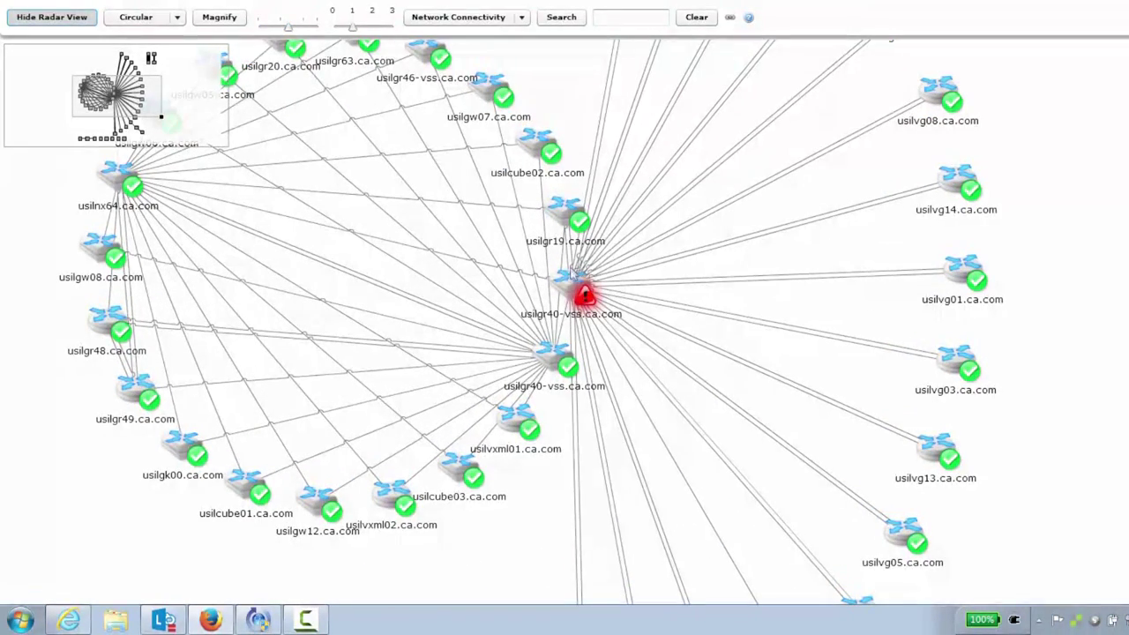
{"action": "mouse_move", "coordinate": [569, 284]}
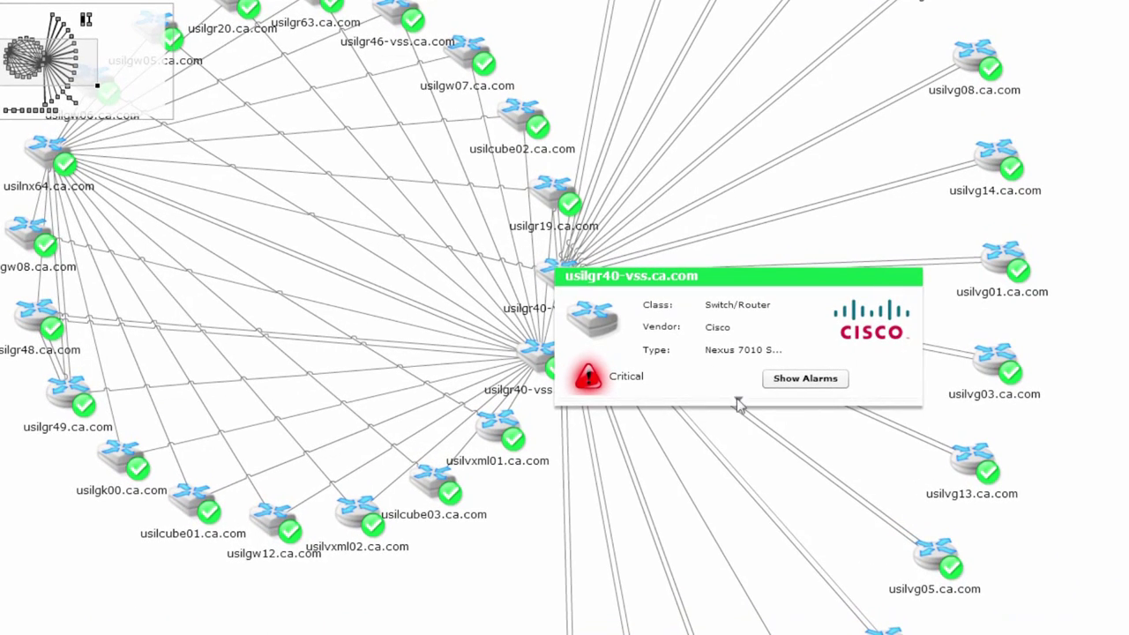
{"action": "left_click", "coordinate": [737, 399]}
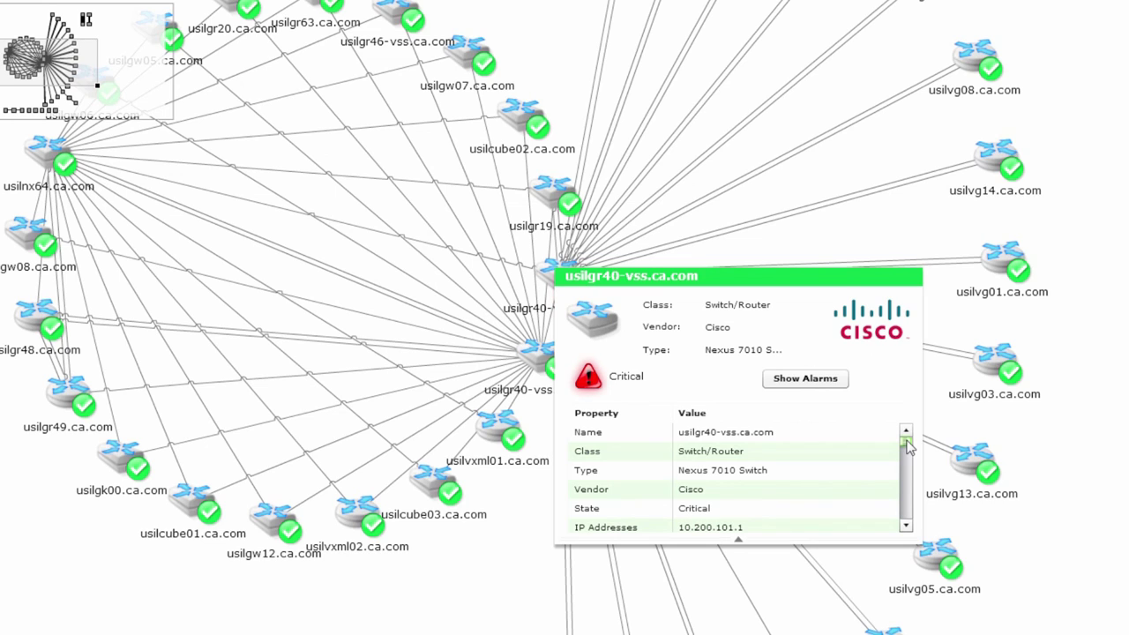
{"action": "left_click_drag", "start_coordinate": [908, 447], "coordinate": [908, 485]}
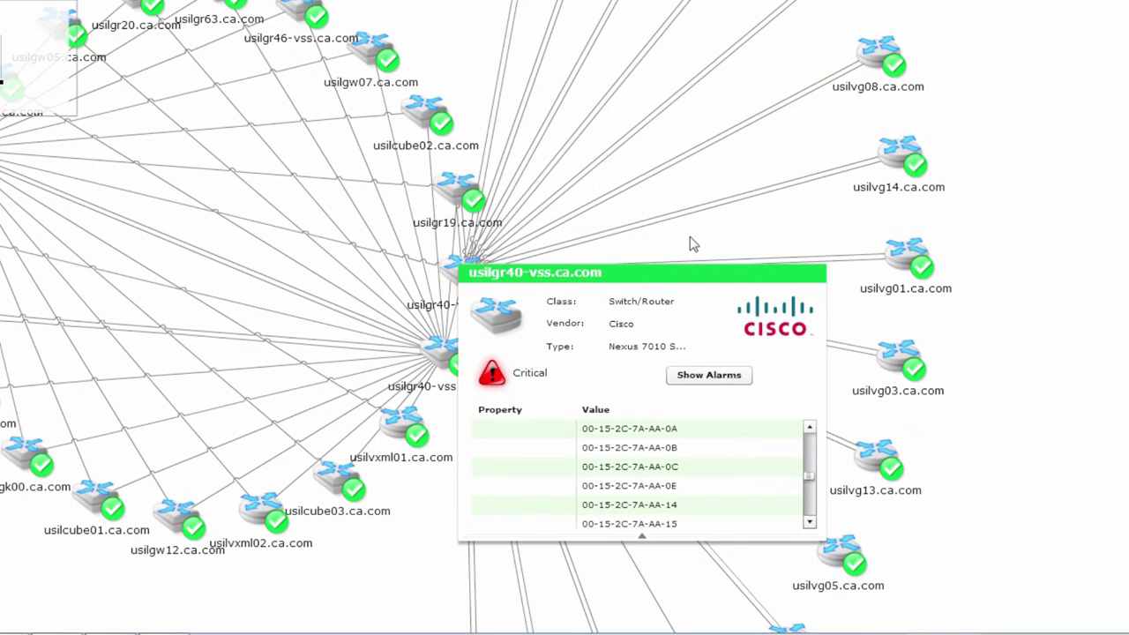
{"action": "mouse_move", "coordinate": [684, 217]}
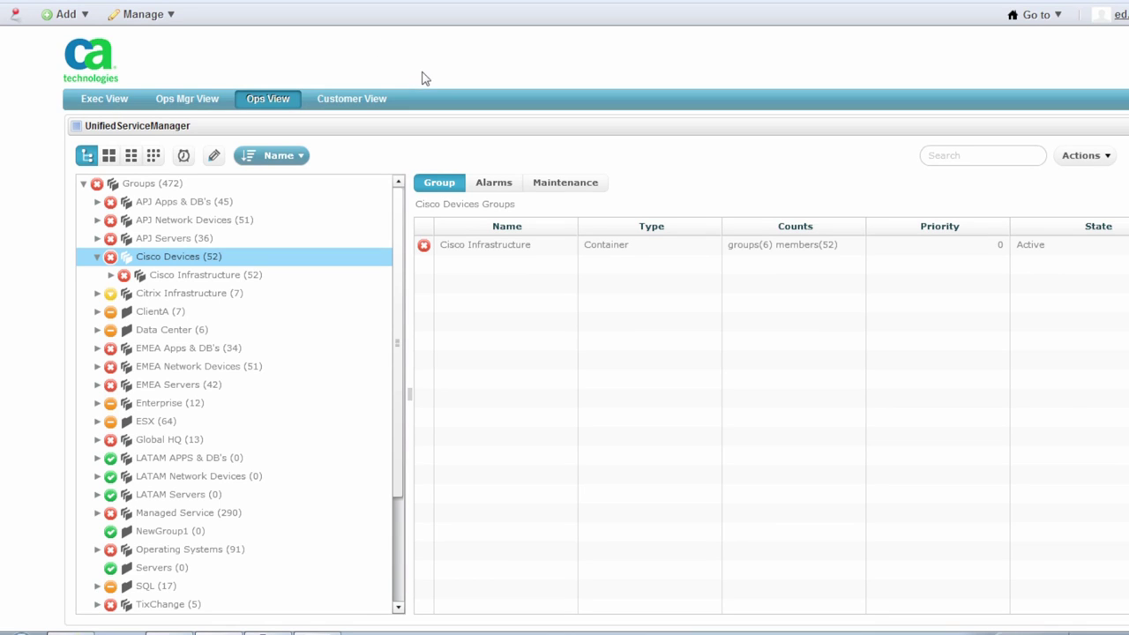
Browse Cisco Infrastructure down to the members of Cisco Switches, collapse the branches again and select the top-level Groups node.
{"action": "left_click", "coordinate": [112, 275]}
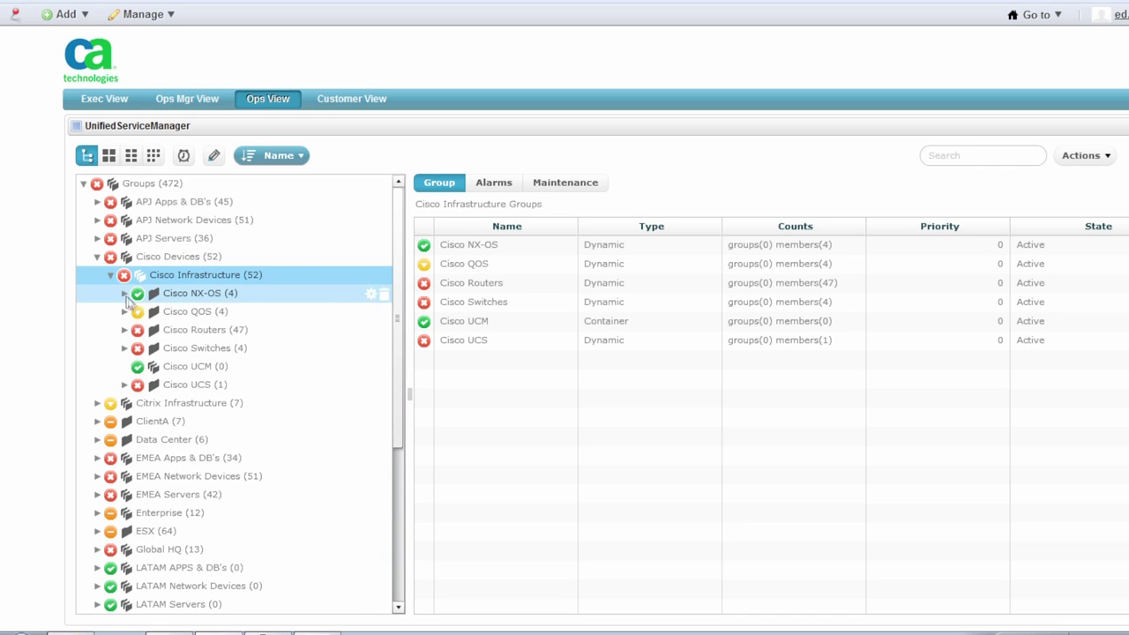
{"action": "left_click", "coordinate": [126, 349]}
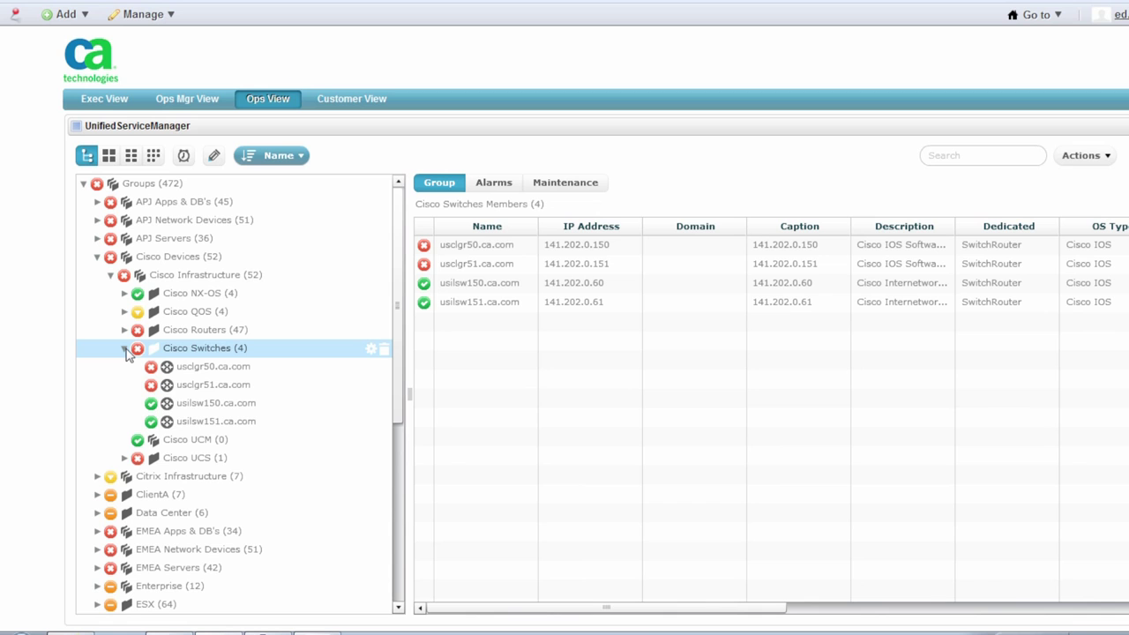
{"action": "left_click", "coordinate": [126, 349]}
{"action": "left_click", "coordinate": [111, 275]}
{"action": "left_click", "coordinate": [97, 258]}
{"action": "left_click", "coordinate": [145, 184]}
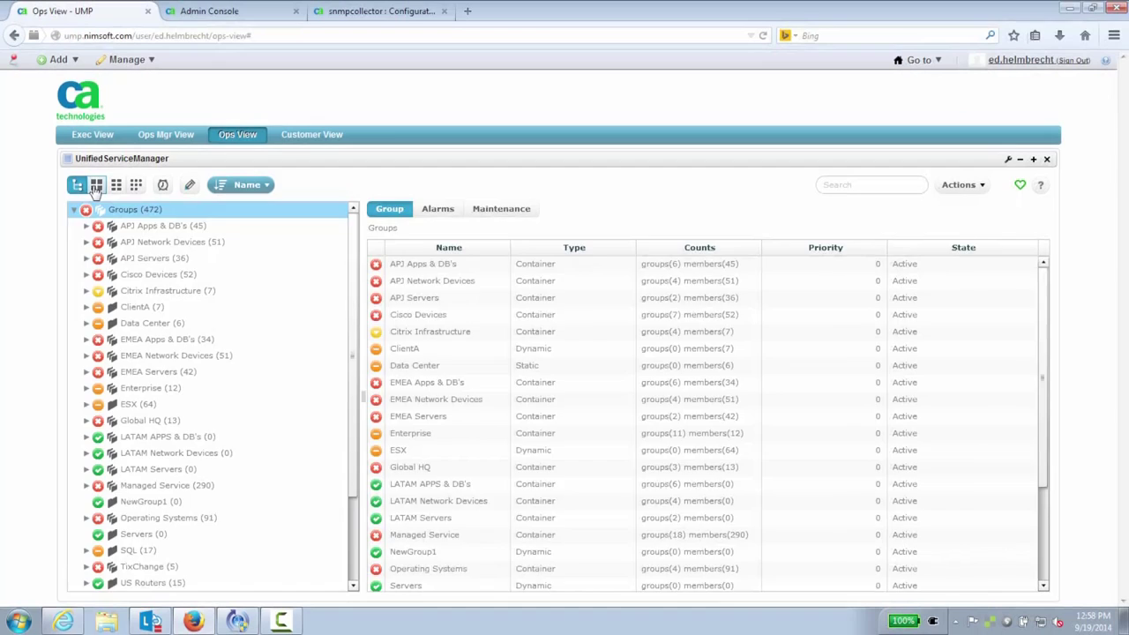
Display the groups as large alarm tiles and drill down through Cisco Devices and Cisco Infrastructure to Cisco Switches.
{"action": "left_click", "coordinate": [101, 172]}
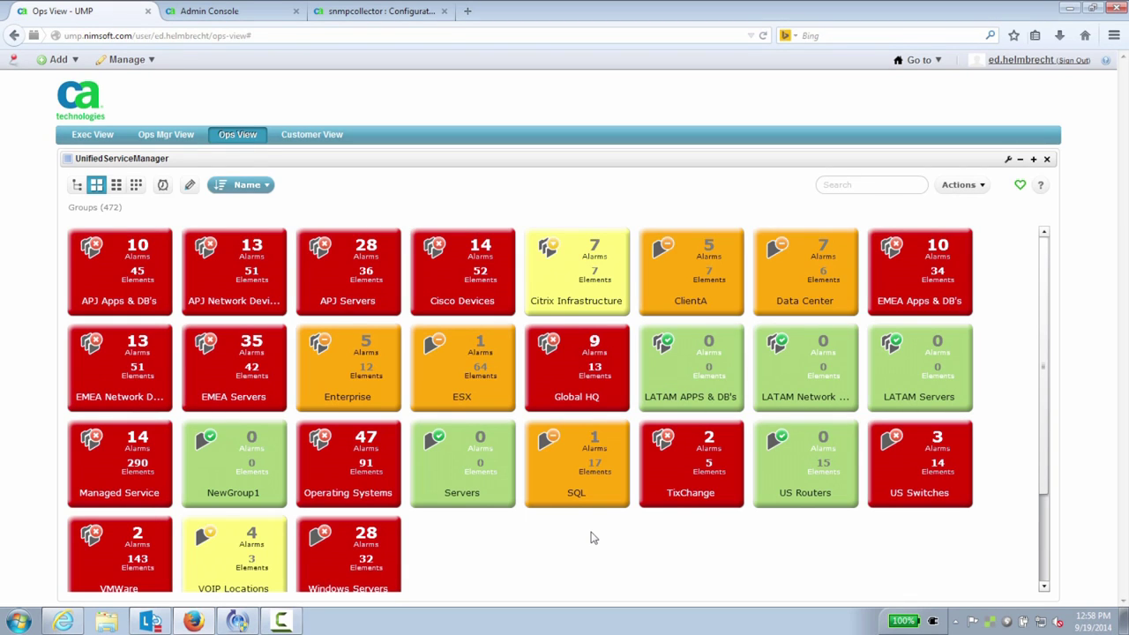
{"action": "left_click", "coordinate": [459, 273]}
{"action": "left_click", "coordinate": [135, 275]}
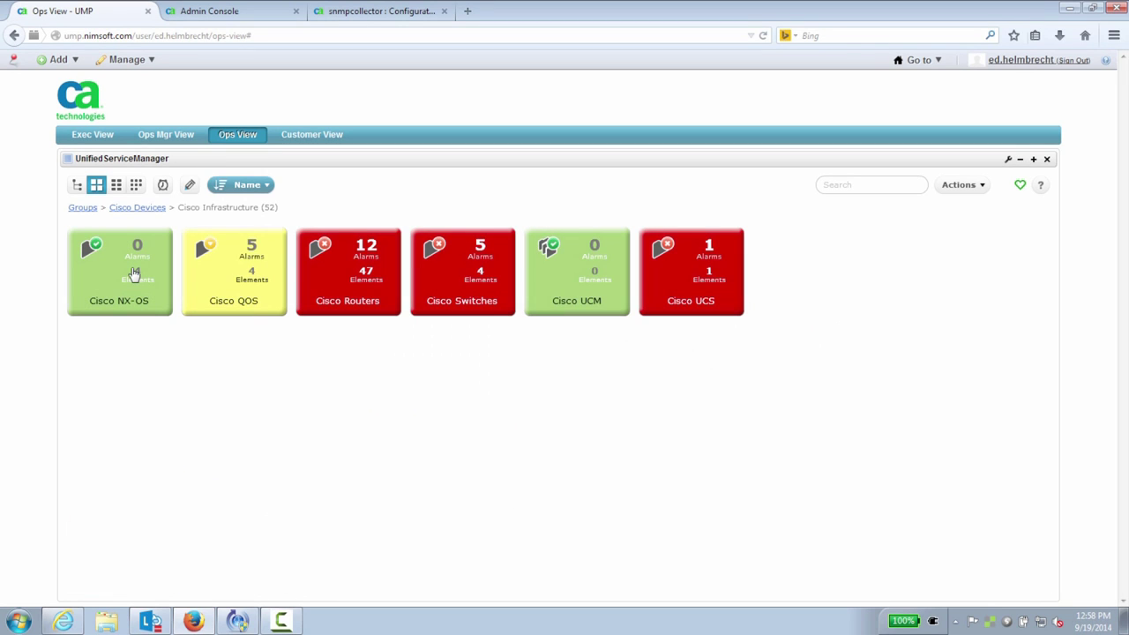
{"action": "left_click", "coordinate": [455, 281]}
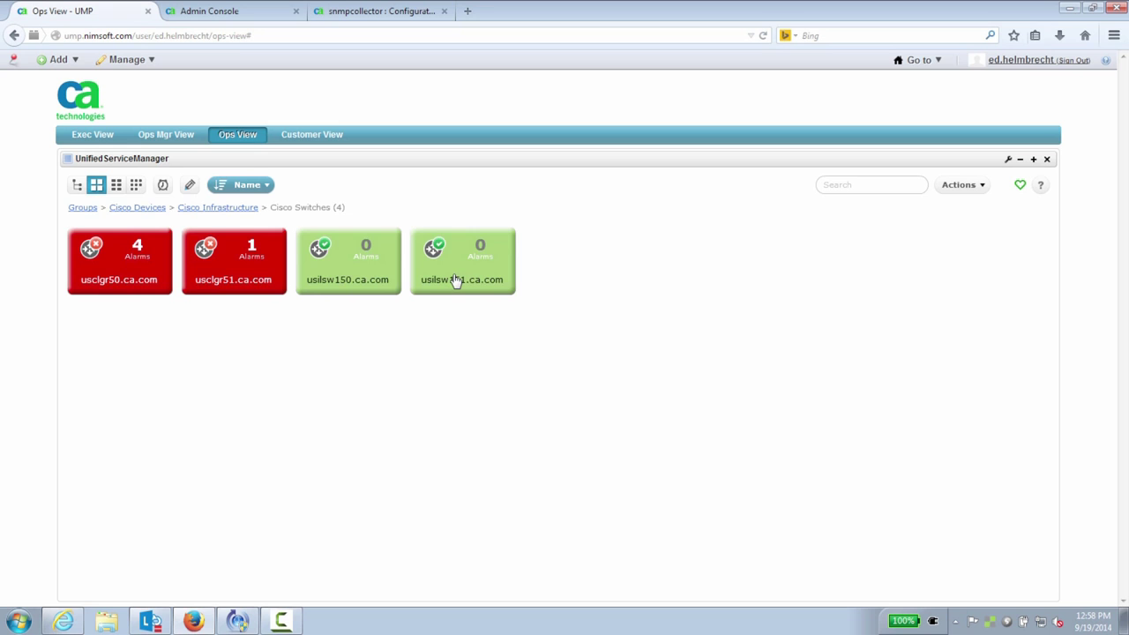
Open the usclgr50.ca.com switch and review its system details, interface list and performance charts.
{"action": "left_click", "coordinate": [136, 273]}
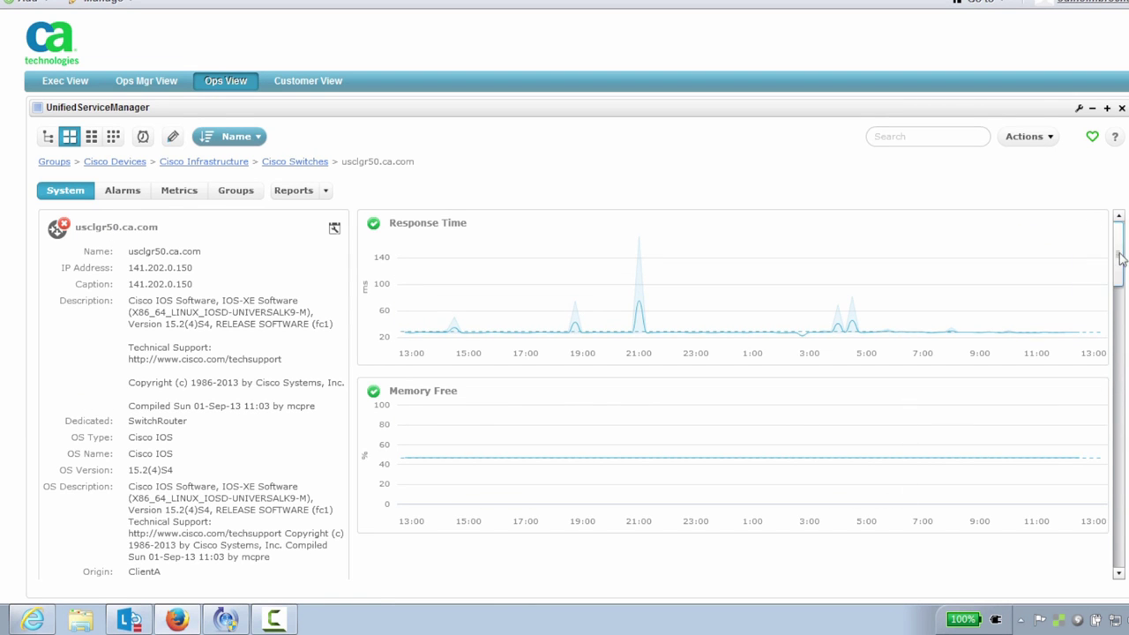
{"action": "scroll", "coordinate": [1120, 271], "scroll_direction": "down", "scroll_amount": 1}
{"action": "left_click_drag", "start_coordinate": [1120, 271], "coordinate": [1122, 313]}
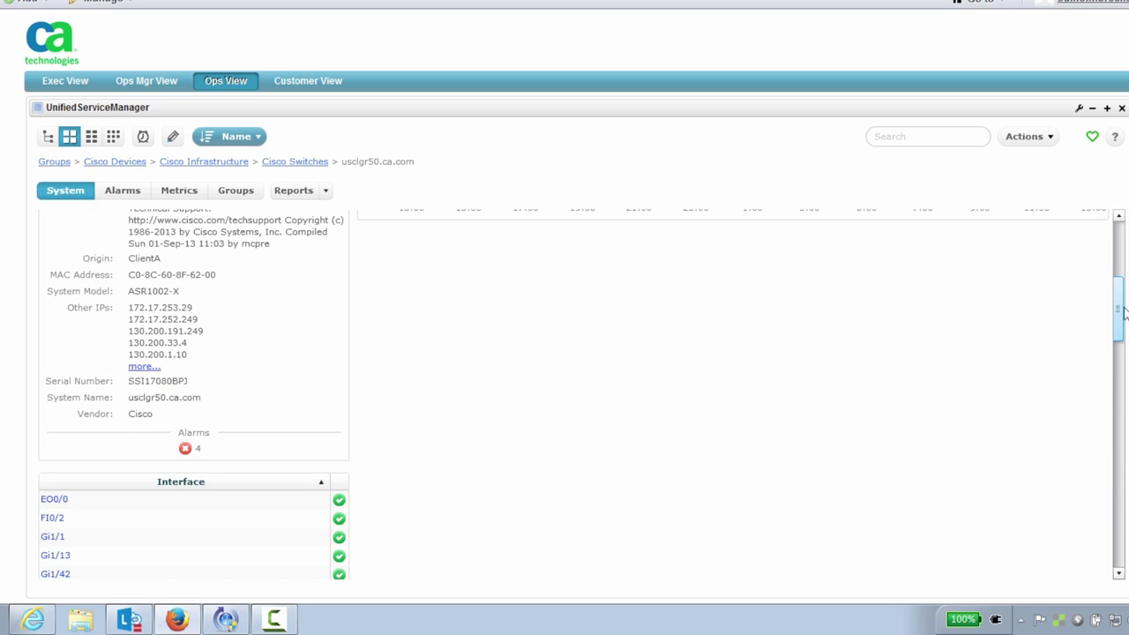
{"action": "scroll", "coordinate": [1122, 311], "scroll_direction": "up", "scroll_amount": 1}
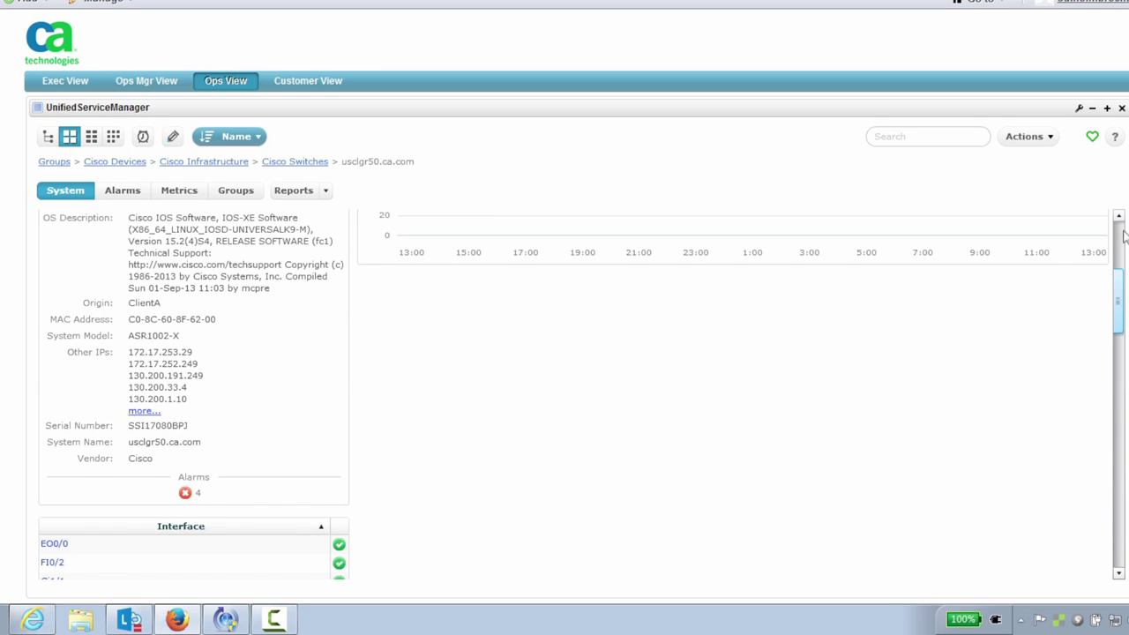
{"action": "scroll", "coordinate": [1122, 236], "scroll_direction": "up", "scroll_amount": 5}
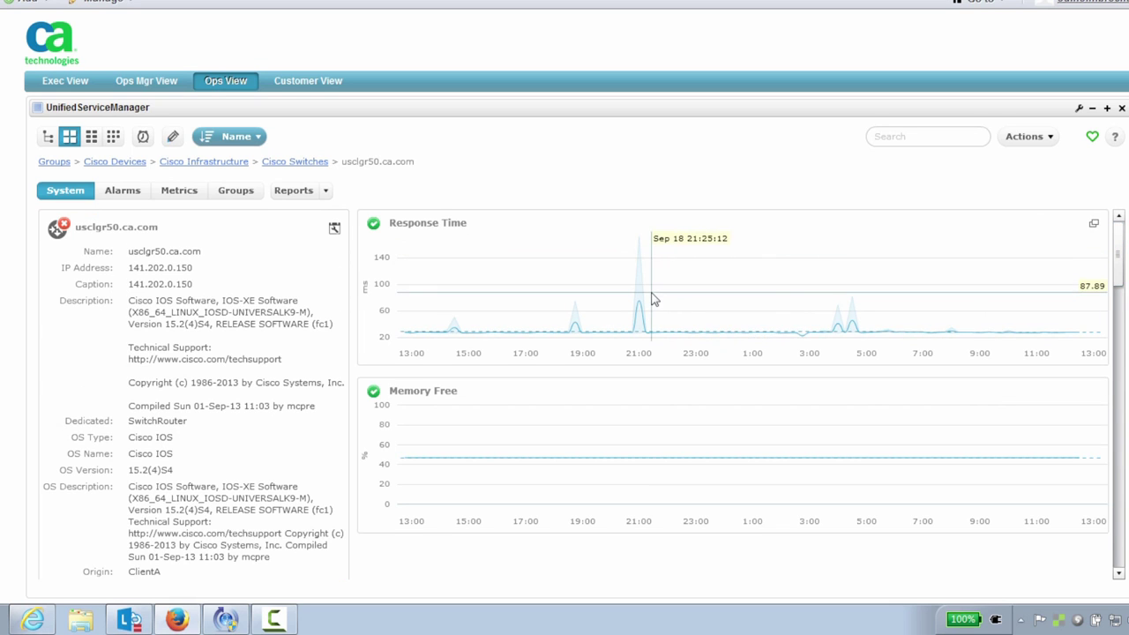
Start a maintenance schedule for usclgr50.ca.com, try the Daily and Weekly recurrence options, and cancel it.
{"action": "left_click", "coordinate": [334, 231]}
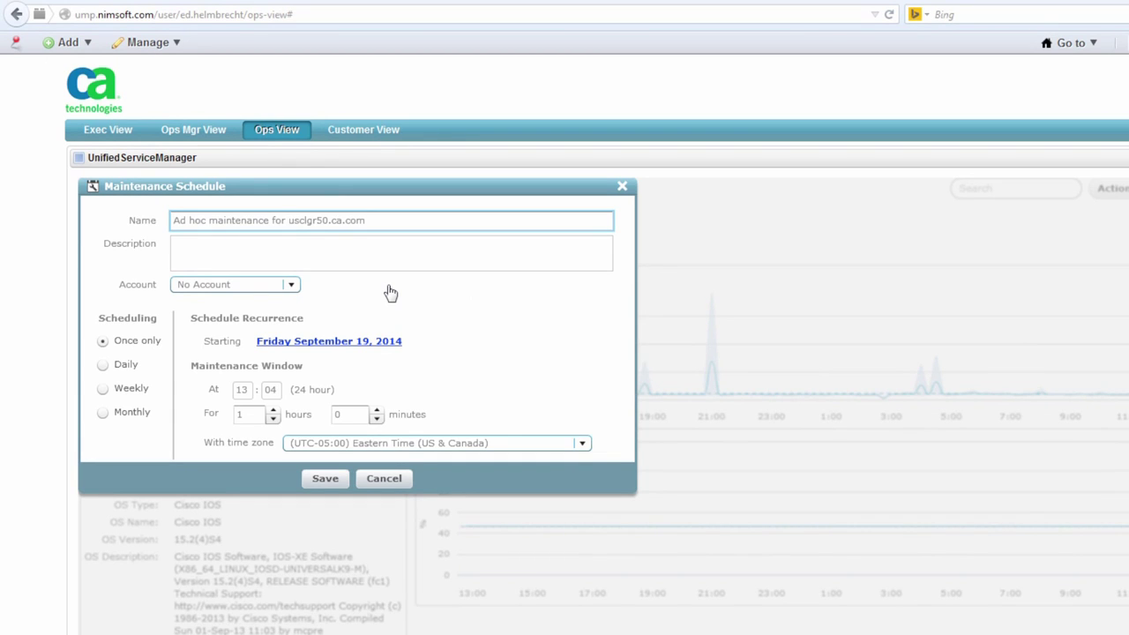
{"action": "left_click", "coordinate": [103, 365]}
{"action": "left_click", "coordinate": [103, 389]}
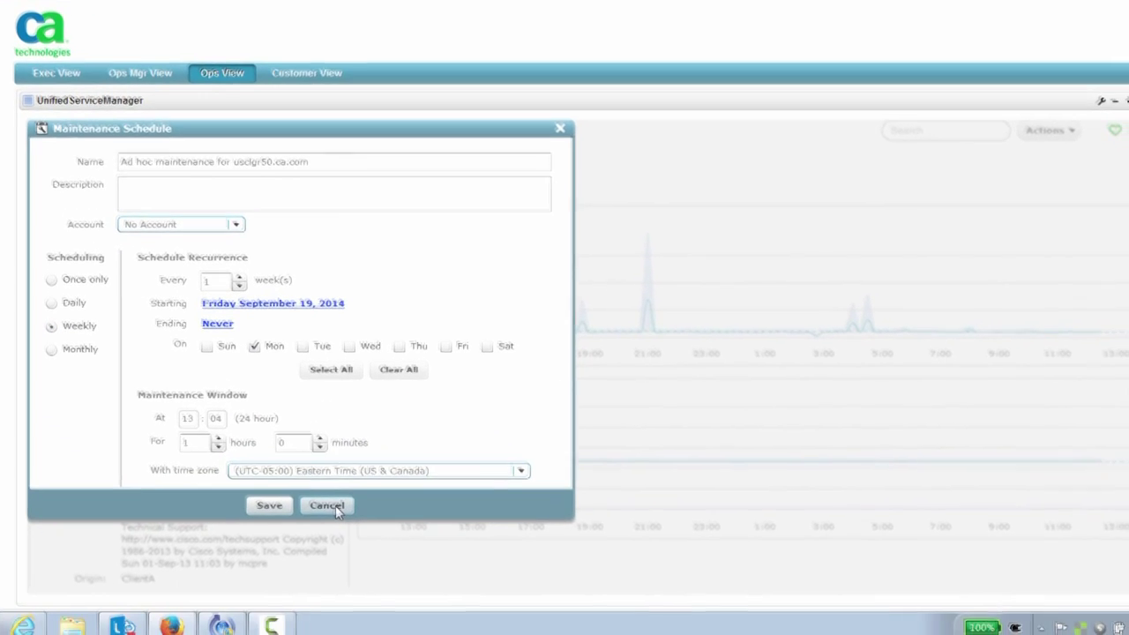
{"action": "left_click", "coordinate": [325, 503]}
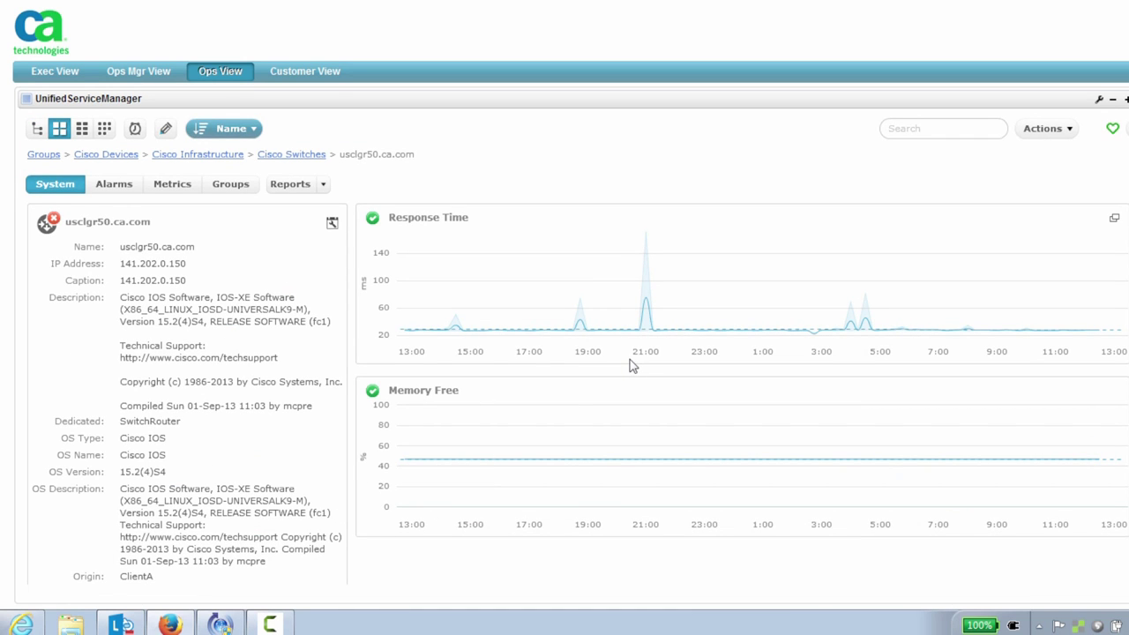
In the standalone Response Time chart, zoom in on the peak just after 21:00 and preview the chart data as CSV.
{"action": "left_click", "coordinate": [1114, 217]}
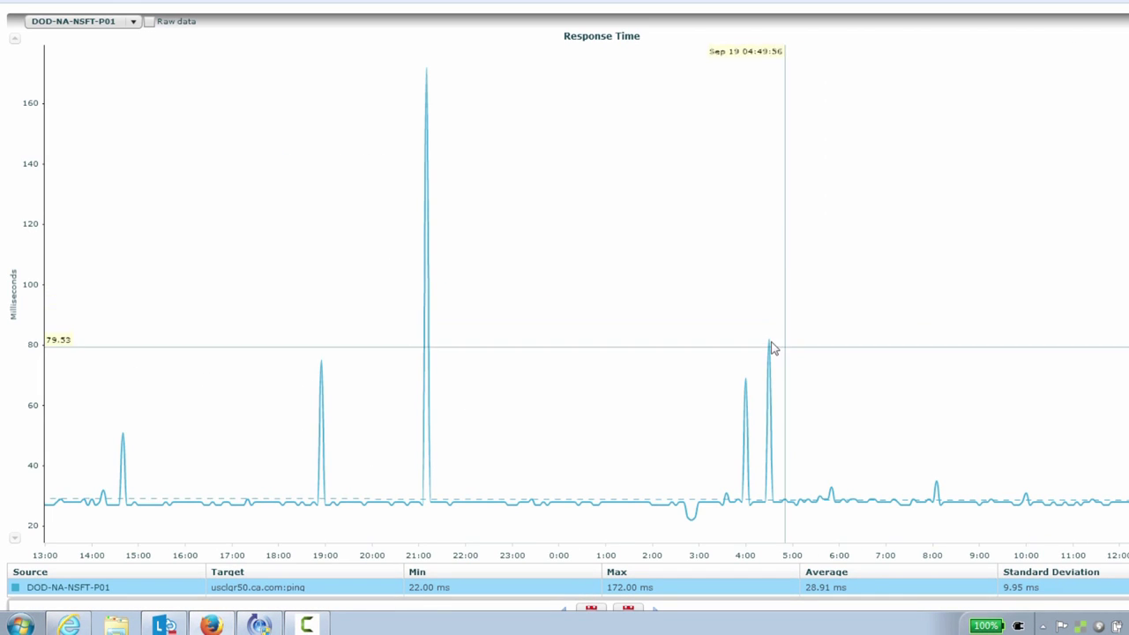
{"action": "mouse_move", "coordinate": [772, 348]}
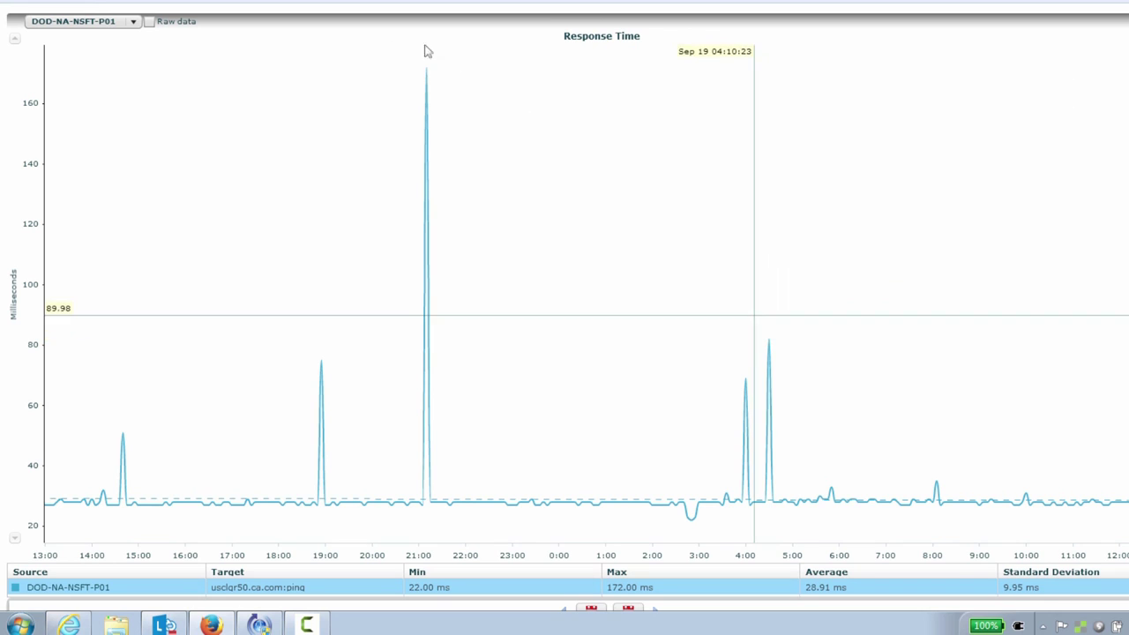
{"action": "left_click_drag", "start_coordinate": [344, 51], "coordinate": [525, 214]}
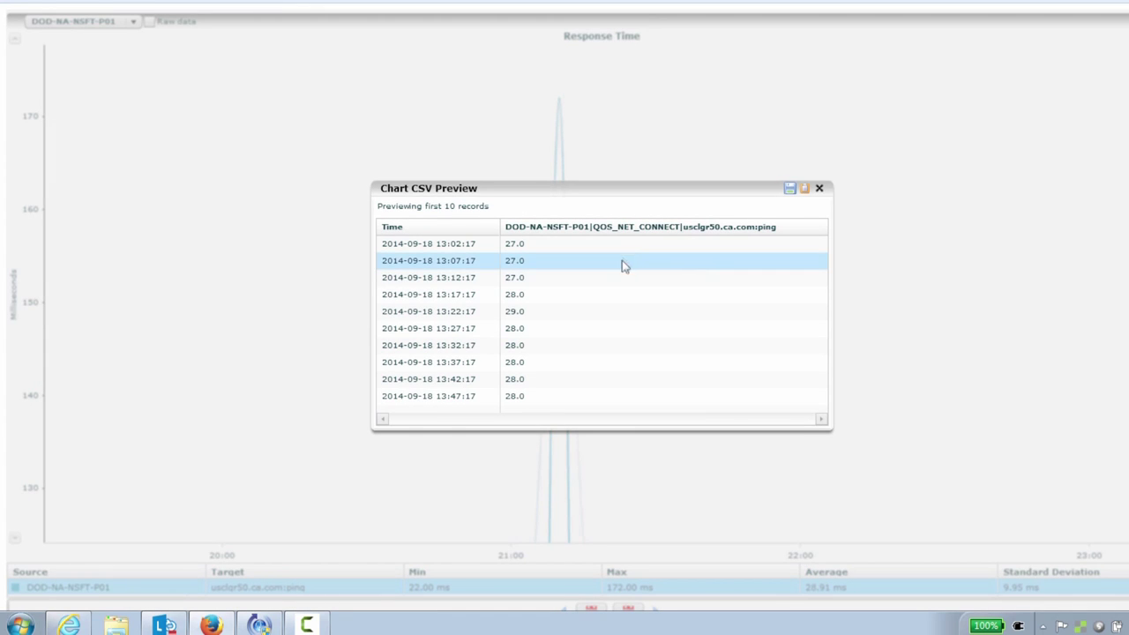
{"action": "left_click", "coordinate": [819, 190]}
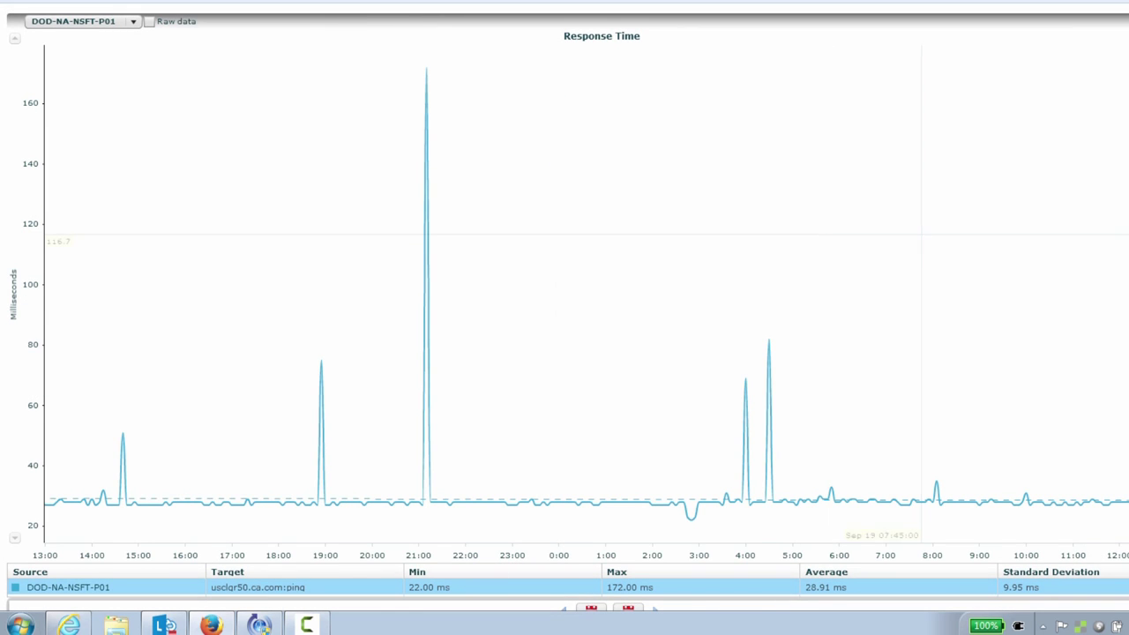
Show the last 7 days of response time and close the standalone chart.
{"action": "scroll", "coordinate": [696, 573], "scroll_direction": "down", "scroll_amount": 1}
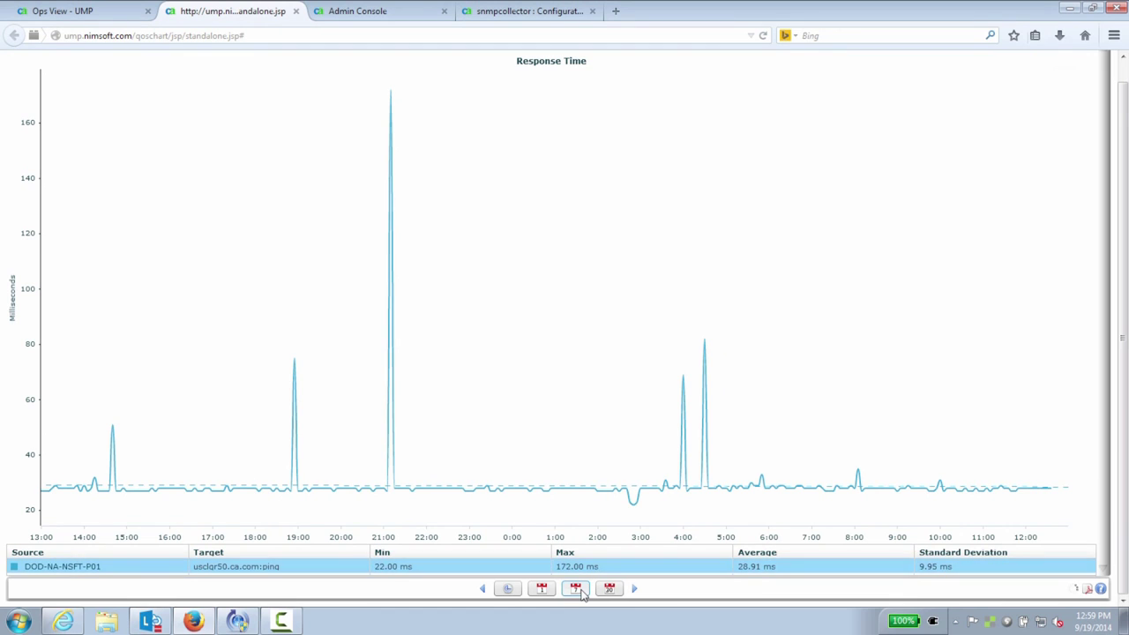
{"action": "left_click", "coordinate": [581, 592]}
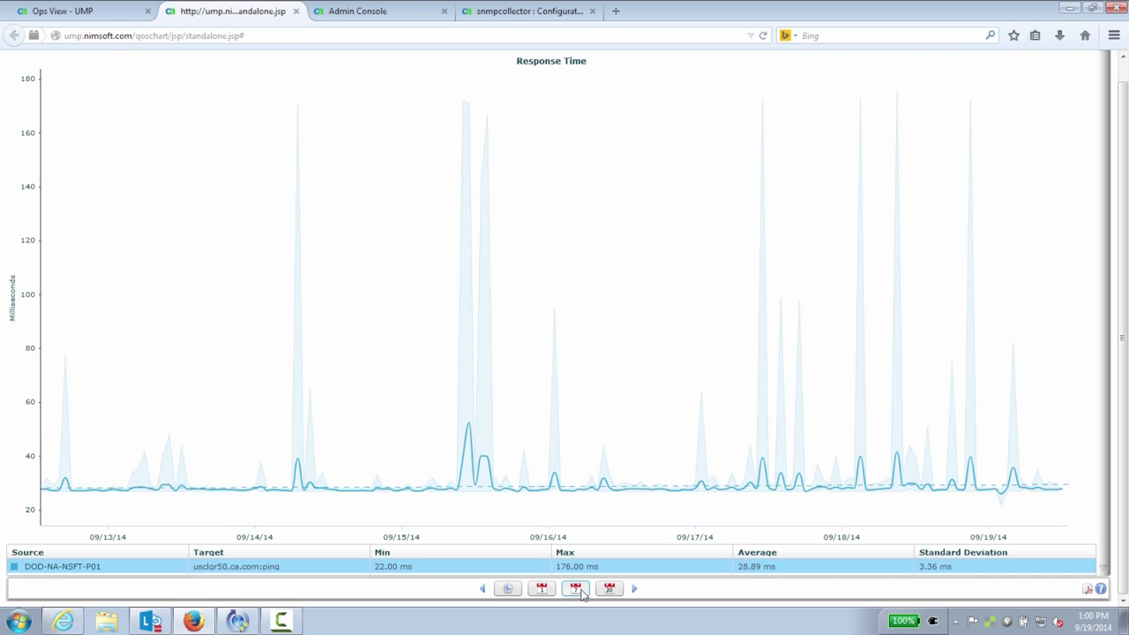
{"action": "left_click", "coordinate": [296, 11]}
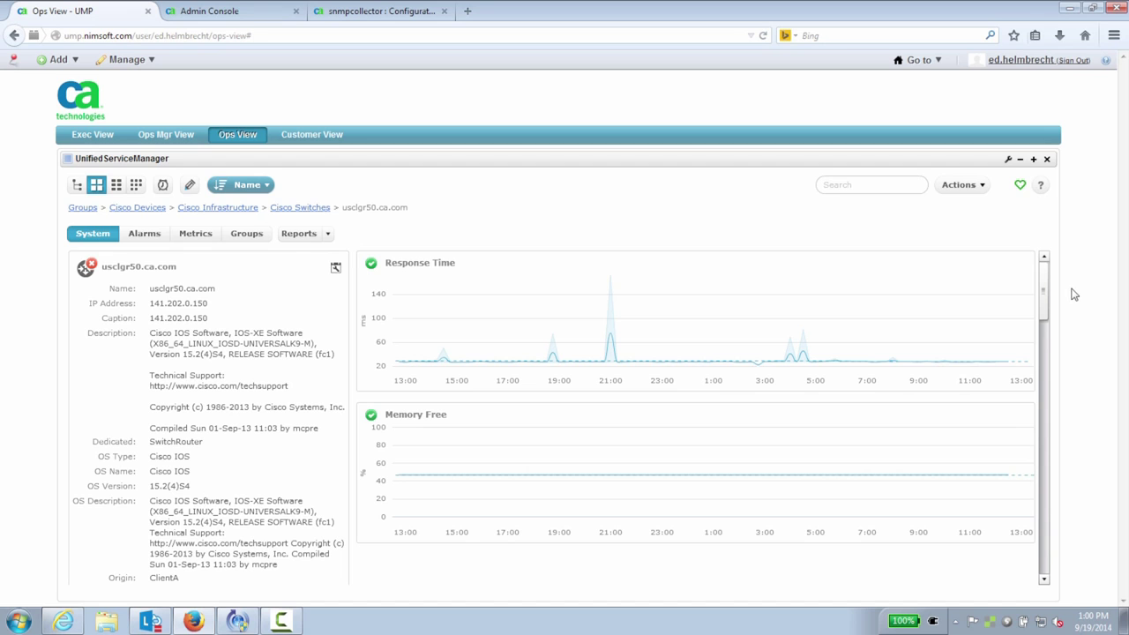
From the usclgr50.ca.com alarms, launch the Cisco Support Page URL action for the inbound bandwidth utilization alarm, and close the support page.
{"action": "left_click", "coordinate": [145, 236]}
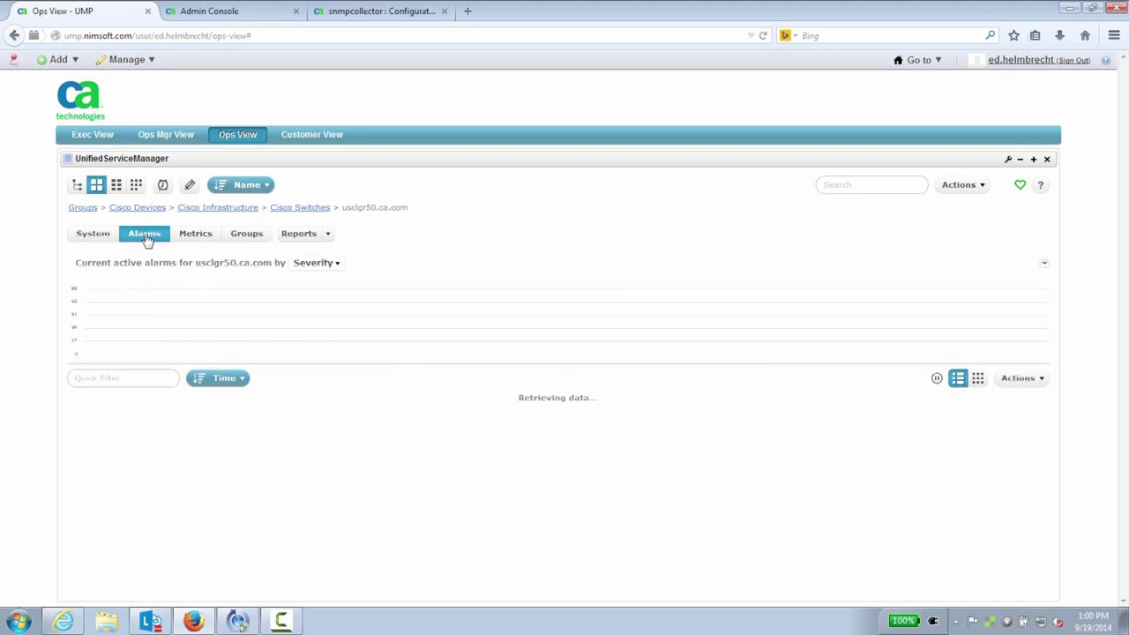
{"action": "left_click", "coordinate": [77, 417]}
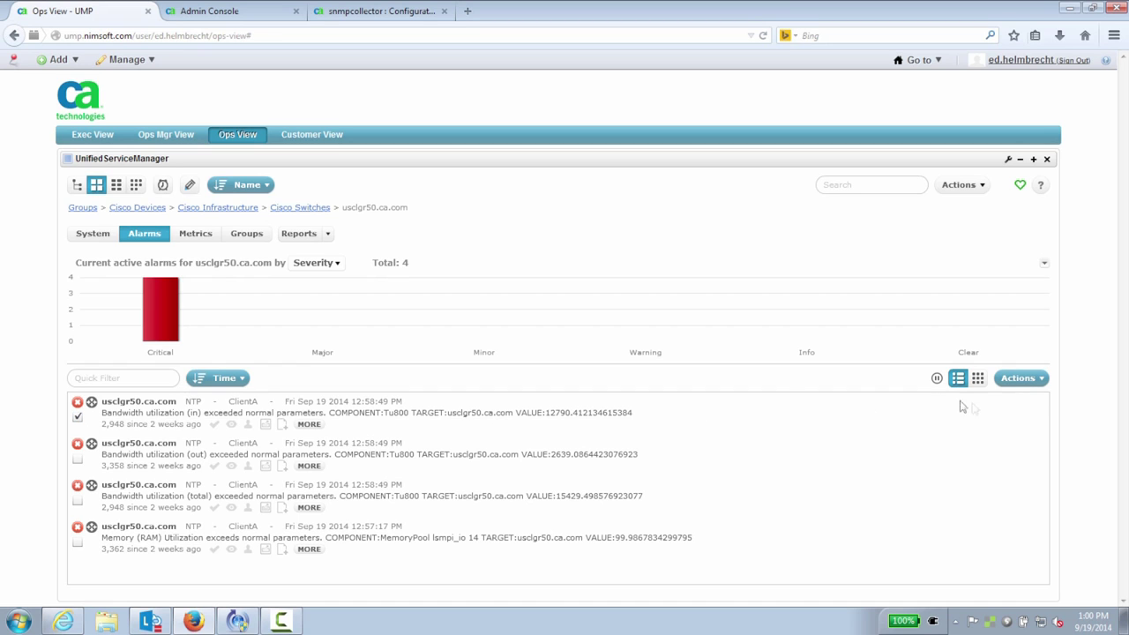
{"action": "left_click", "coordinate": [1023, 379]}
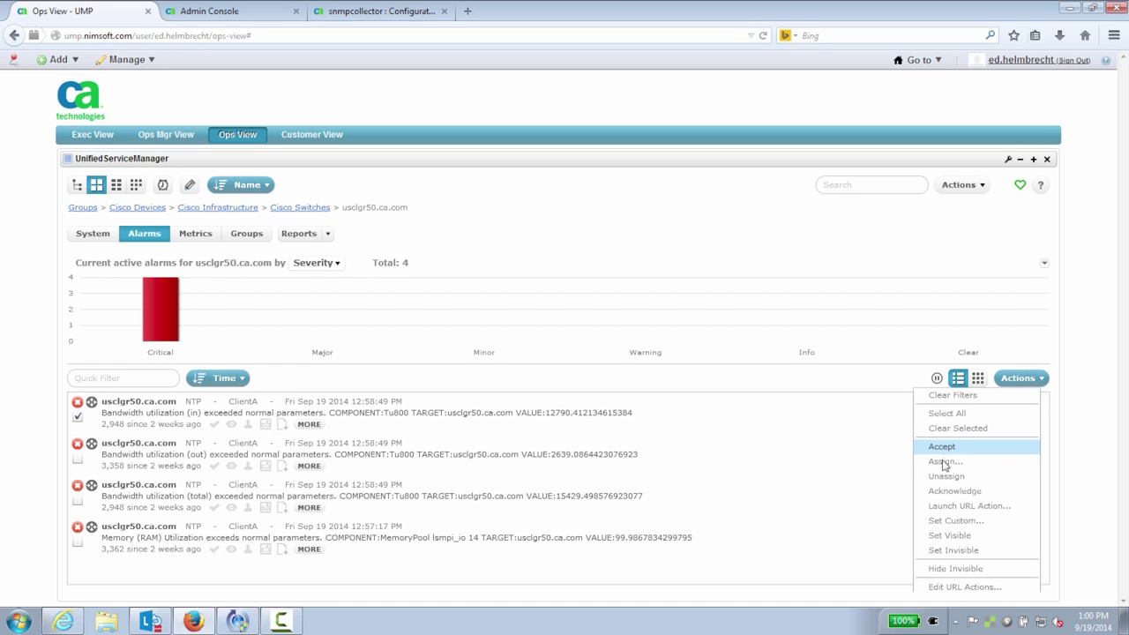
{"action": "left_click", "coordinate": [950, 509]}
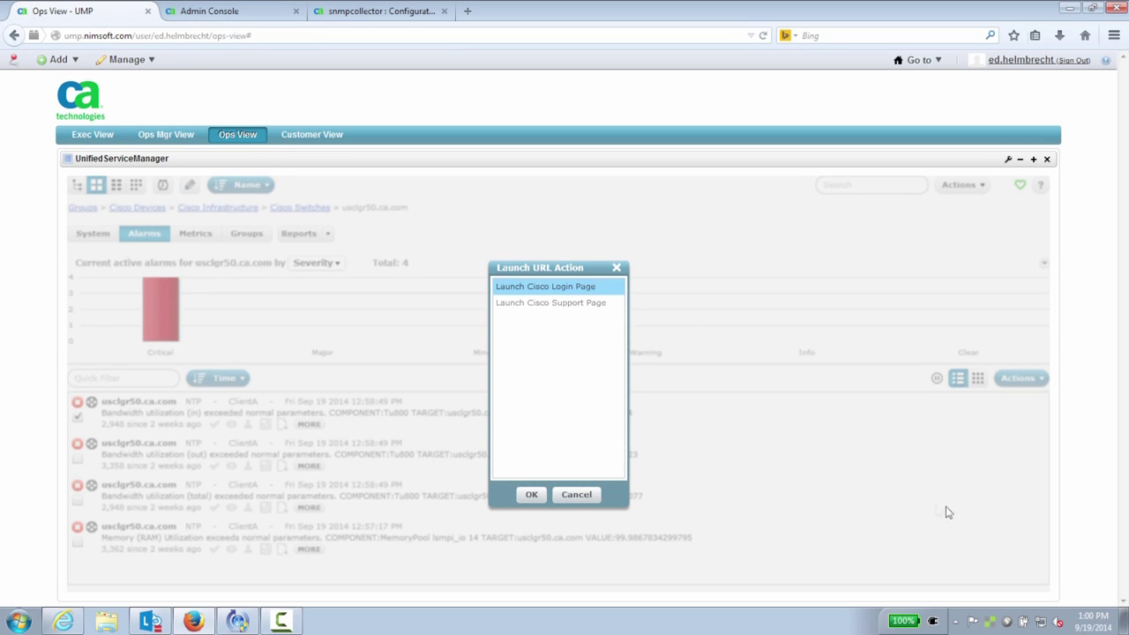
{"action": "left_click", "coordinate": [556, 303]}
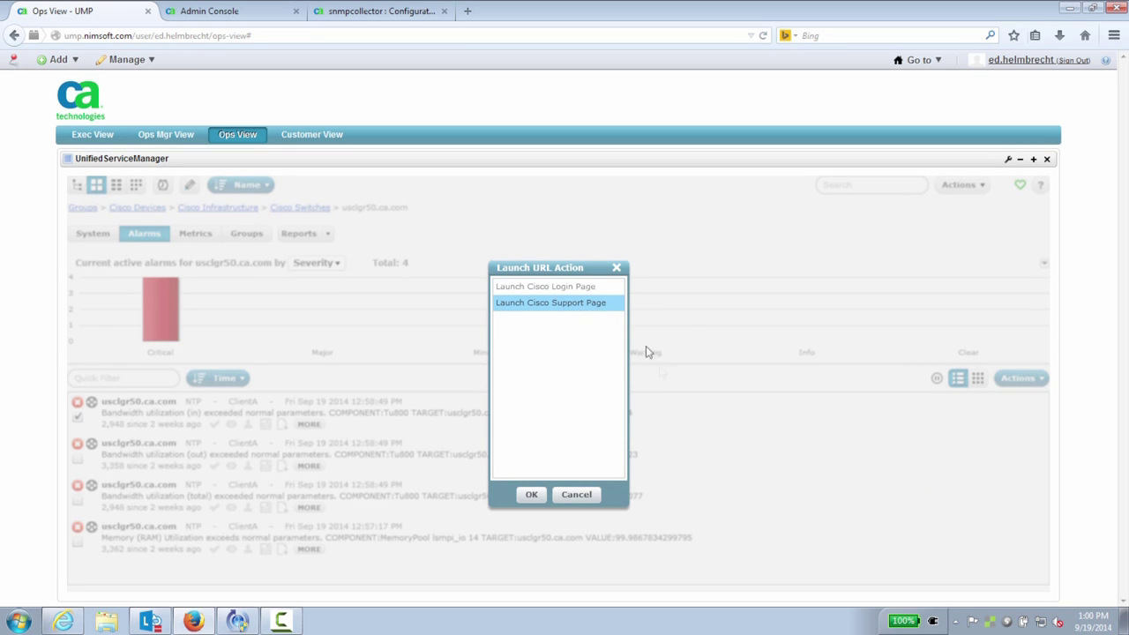
{"action": "left_click", "coordinate": [531, 495]}
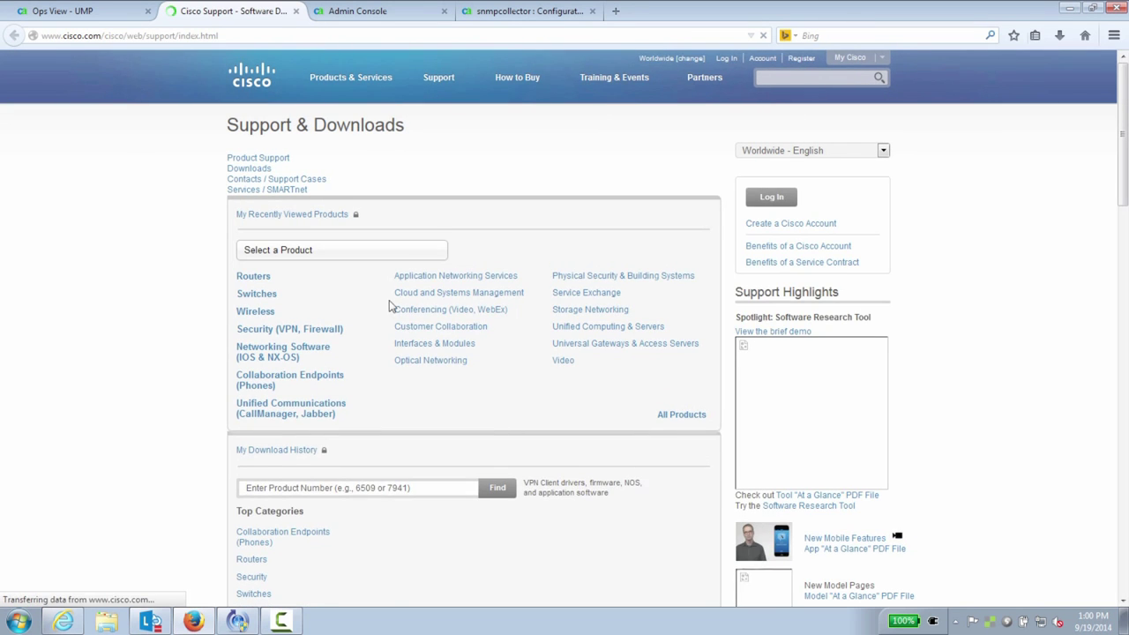
{"action": "left_click", "coordinate": [296, 11]}
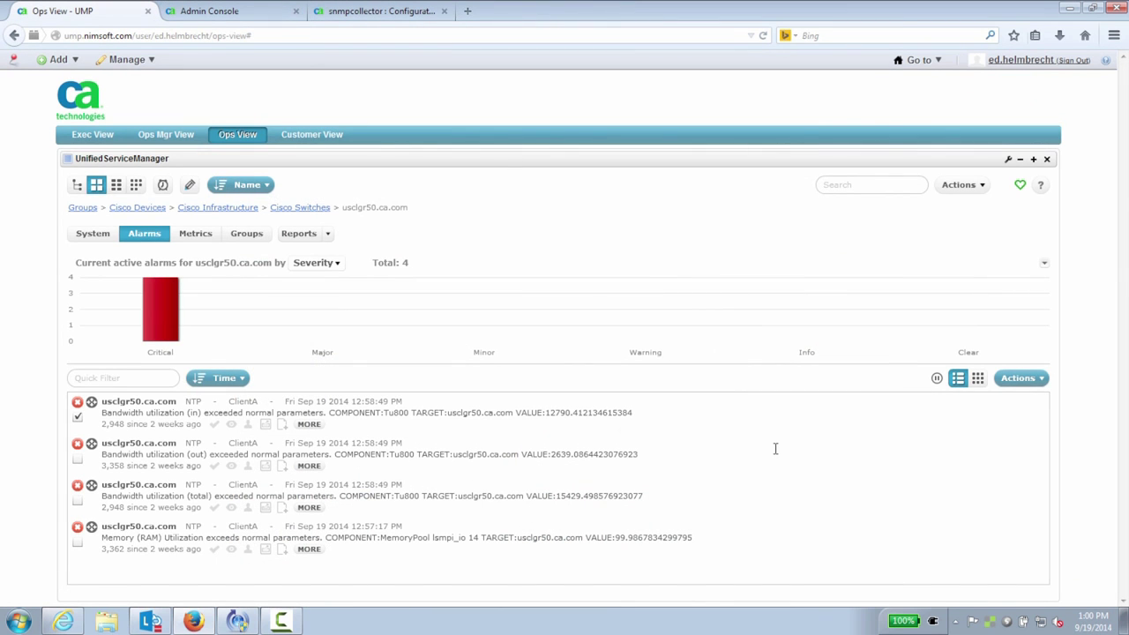
Expand the inbound bandwidth utilization alarm on usclgr50.ca.com and inspect the latest point in its metric chart.
{"action": "left_click", "coordinate": [309, 425]}
{"action": "left_click", "coordinate": [417, 425]}
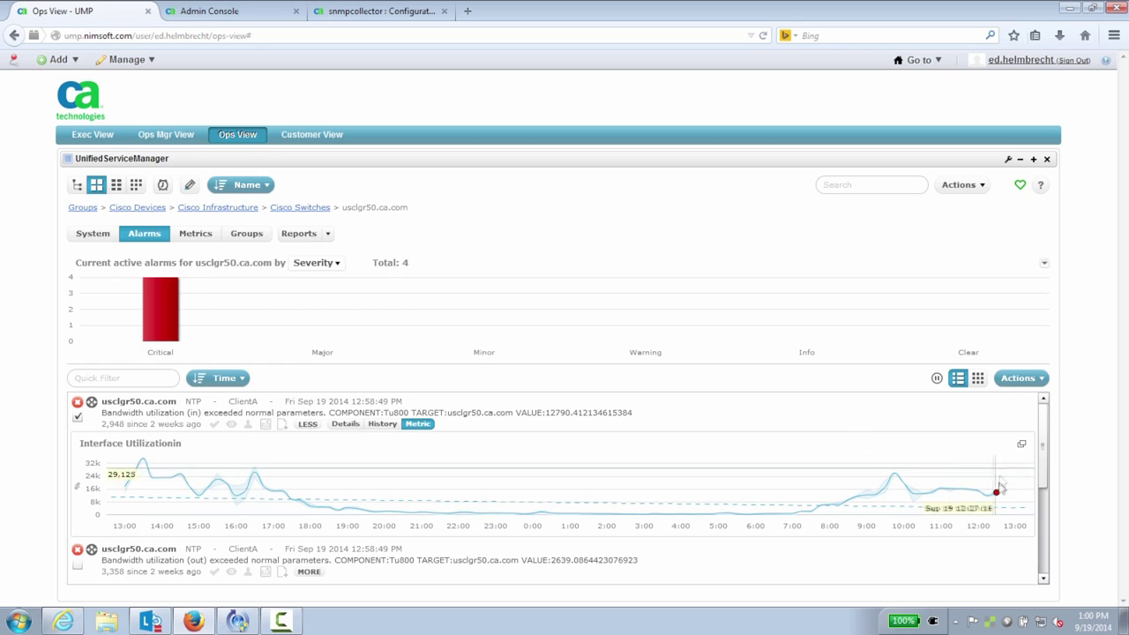
{"action": "mouse_move", "coordinate": [999, 499]}
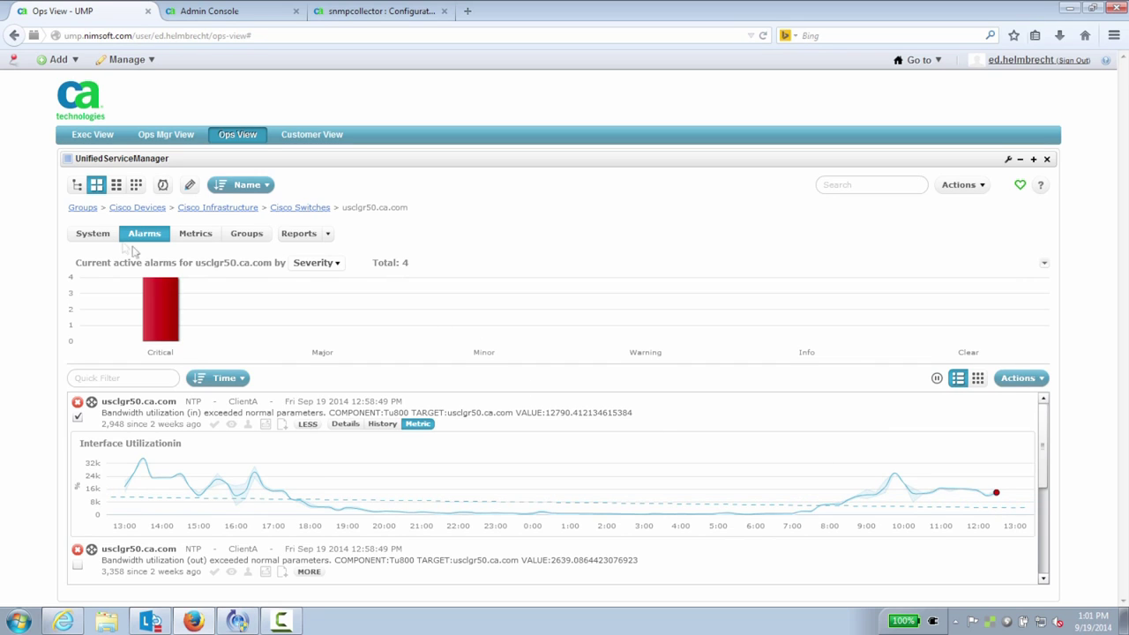
Open the Tunnel800 interface charts from the usclgr50.ca.com system details and examine the Interface Packets peak near 10:00.
{"action": "left_click", "coordinate": [192, 237]}
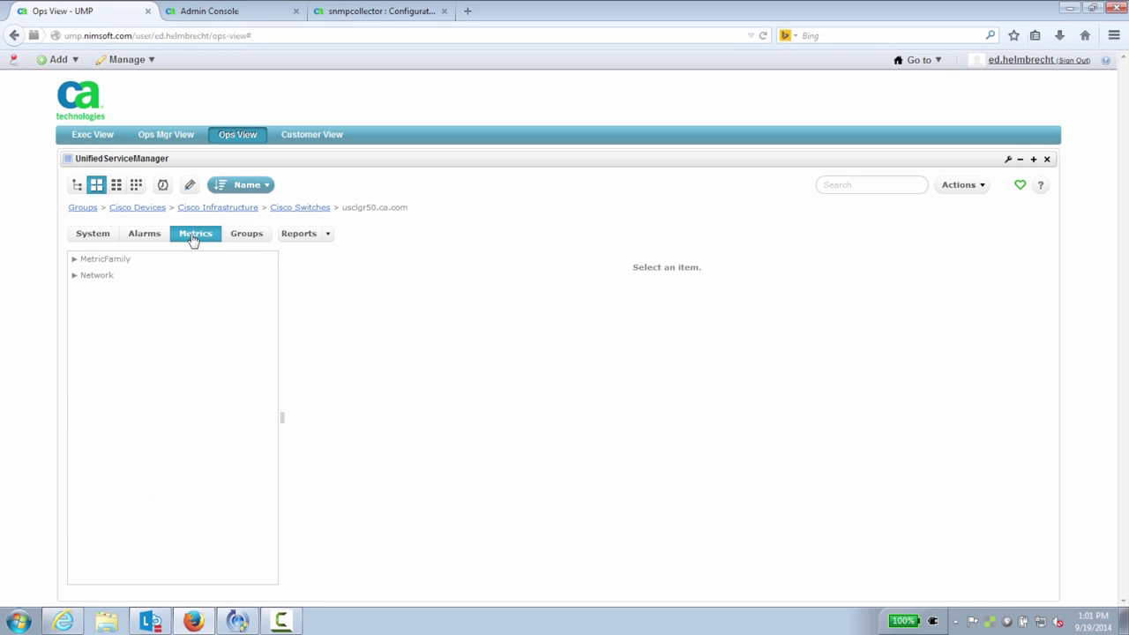
{"action": "left_click", "coordinate": [90, 237]}
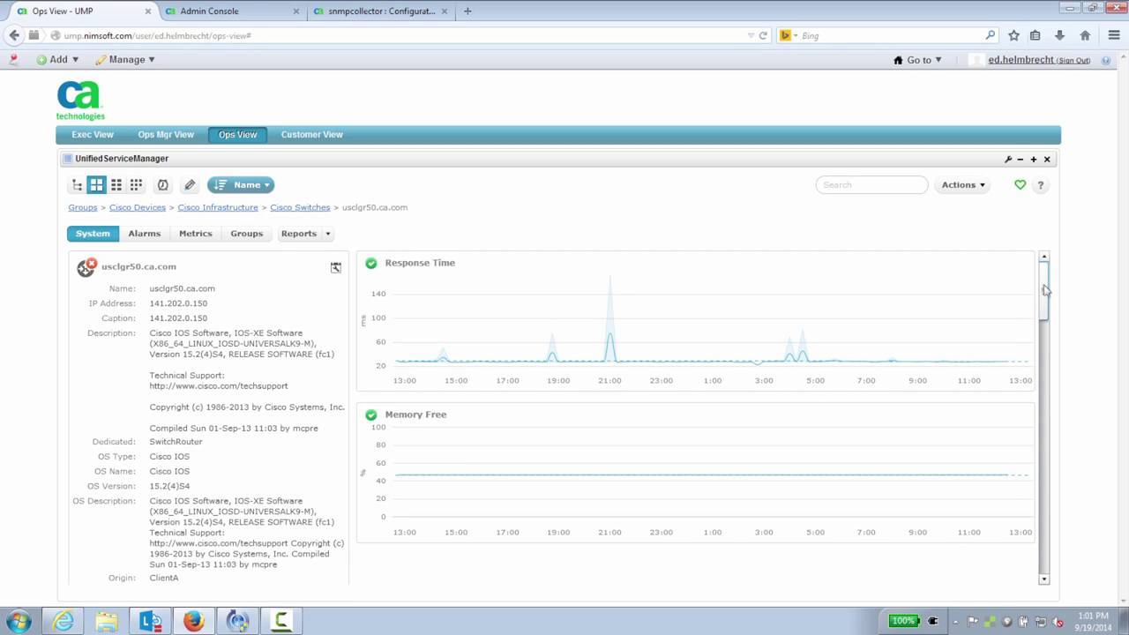
{"action": "left_click_drag", "start_coordinate": [1043, 331], "coordinate": [1043, 552]}
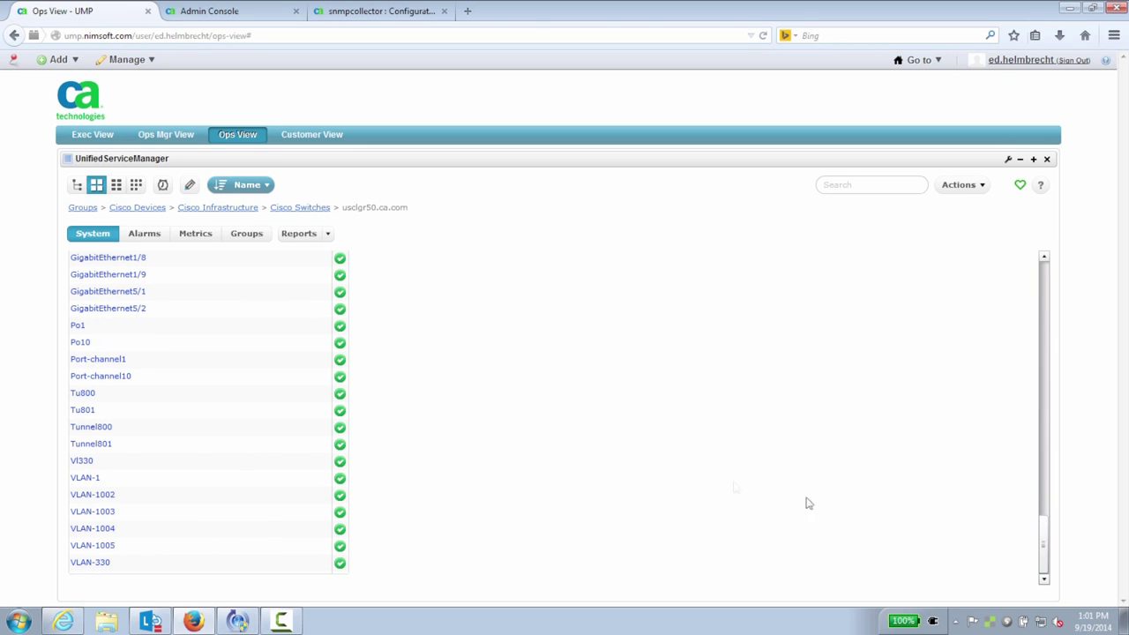
{"action": "left_click", "coordinate": [102, 429]}
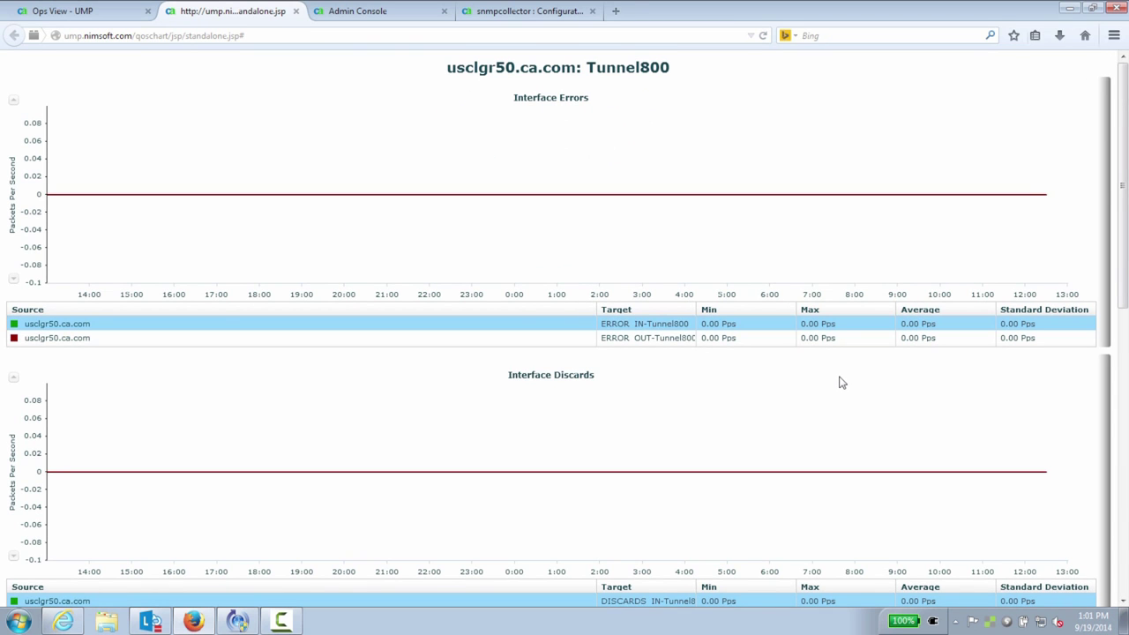
{"action": "left_click_drag", "start_coordinate": [1122, 176], "coordinate": [1121, 364]}
{"action": "left_click_drag", "start_coordinate": [1123, 417], "coordinate": [1125, 459]}
{"action": "mouse_move", "coordinate": [938, 222]}
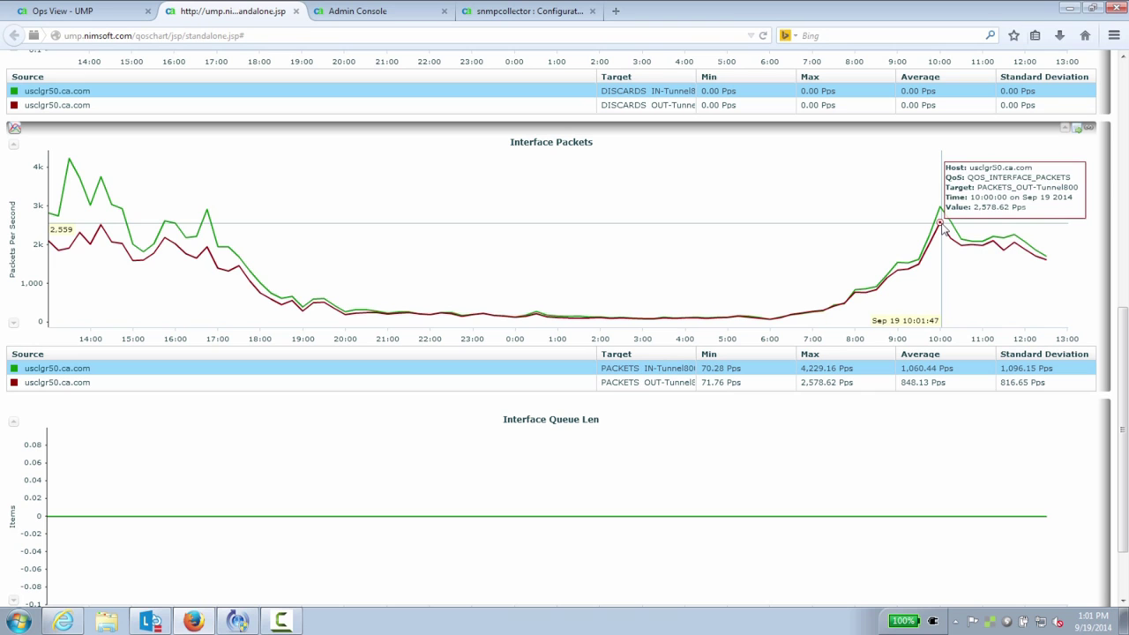
{"action": "scroll", "coordinate": [879, 511], "scroll_direction": "down", "scroll_amount": 2}
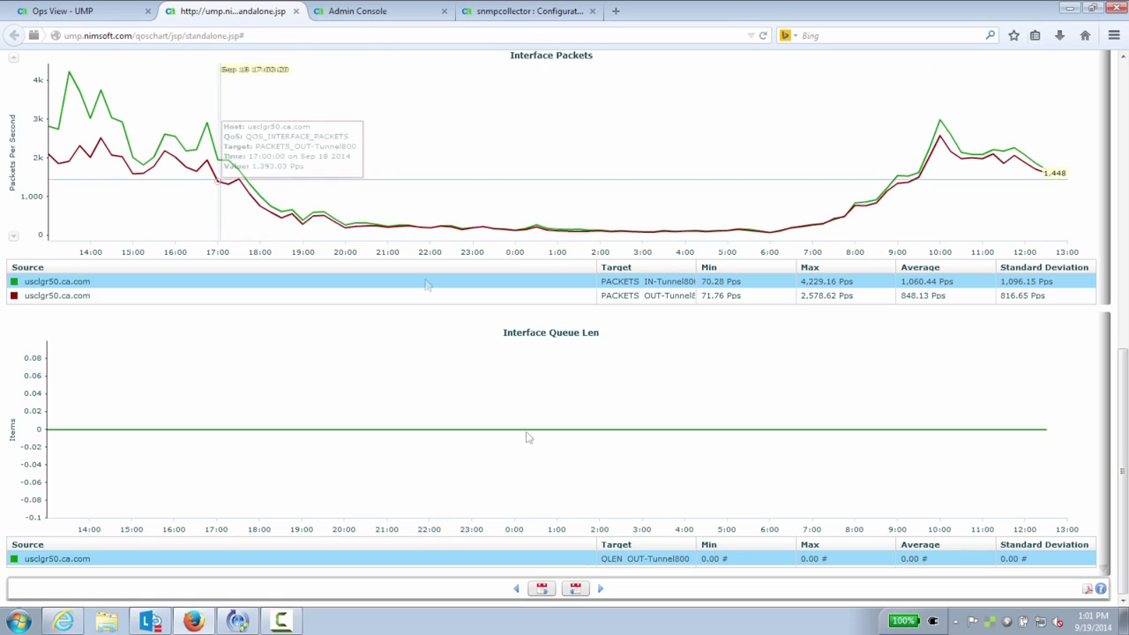
Show the last 7 days in the Tunnel800 interface charts, review them and close the standalone chart page.
{"action": "left_click", "coordinate": [600, 590]}
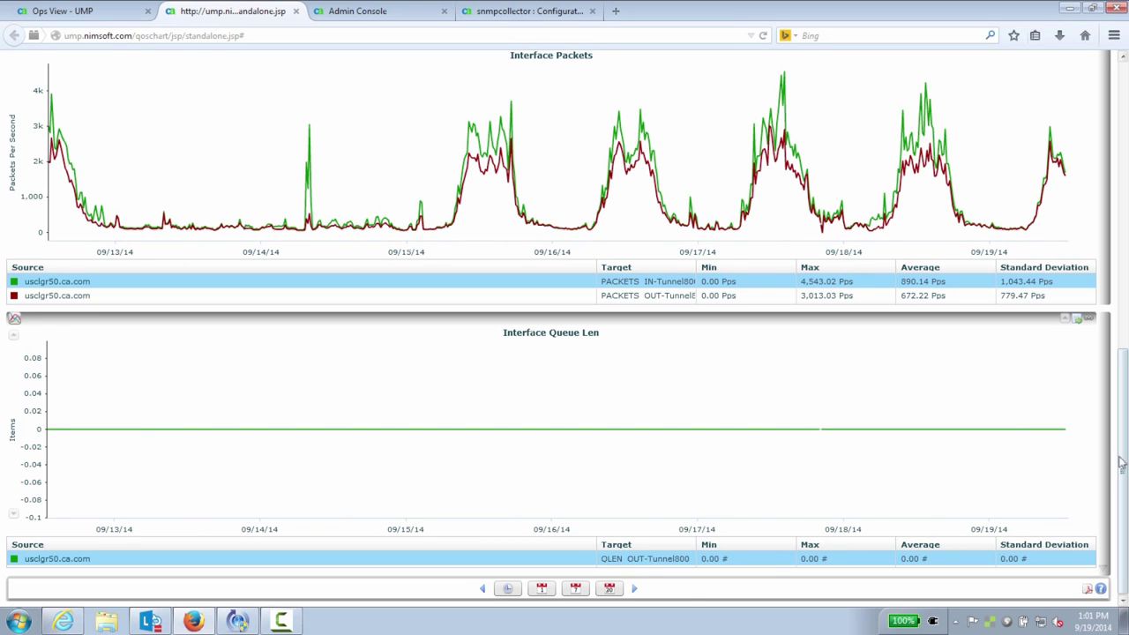
{"action": "scroll", "coordinate": [1121, 465], "scroll_direction": "up", "scroll_amount": 10}
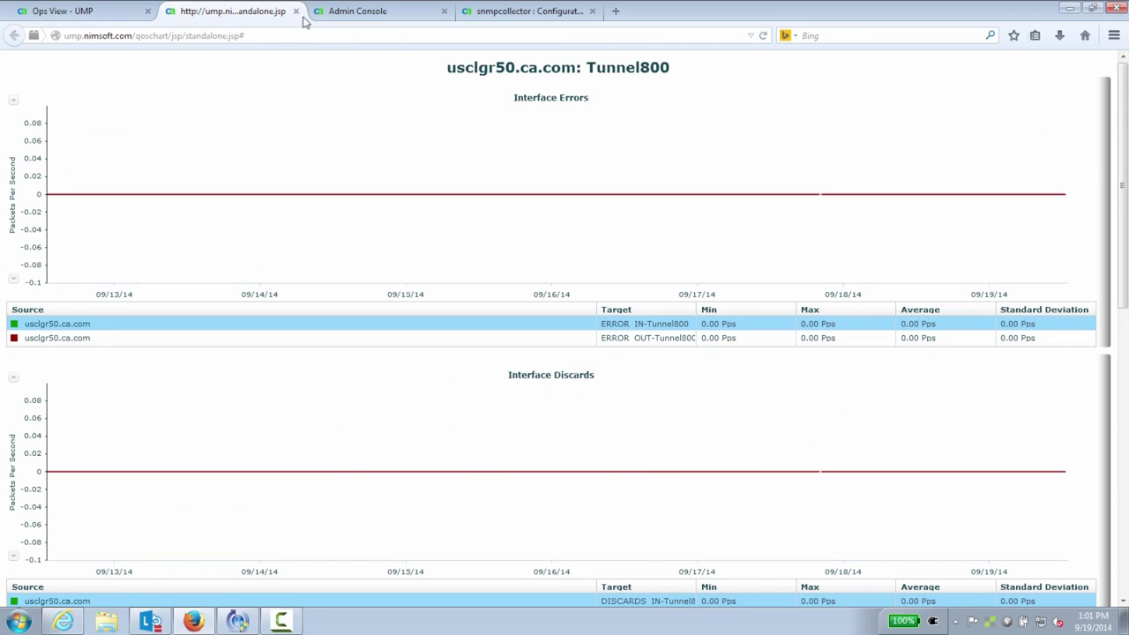
{"action": "left_click", "coordinate": [296, 11]}
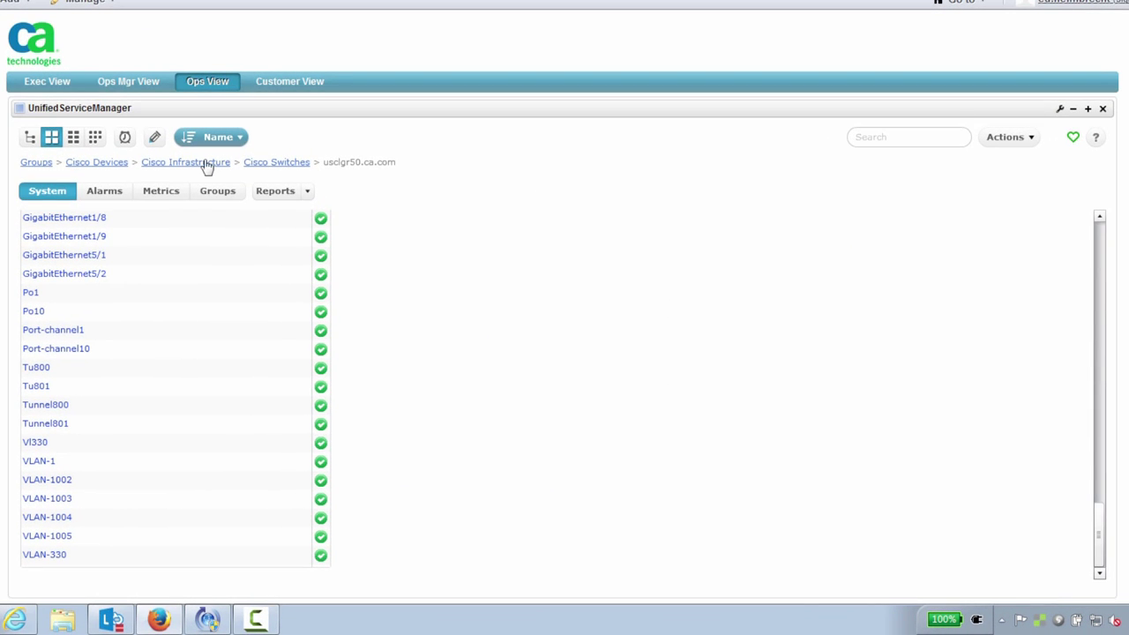
Return to the Cisco Switches group and open usilsw150.ca.com to review its system details and performance charts.
{"action": "left_click", "coordinate": [276, 168]}
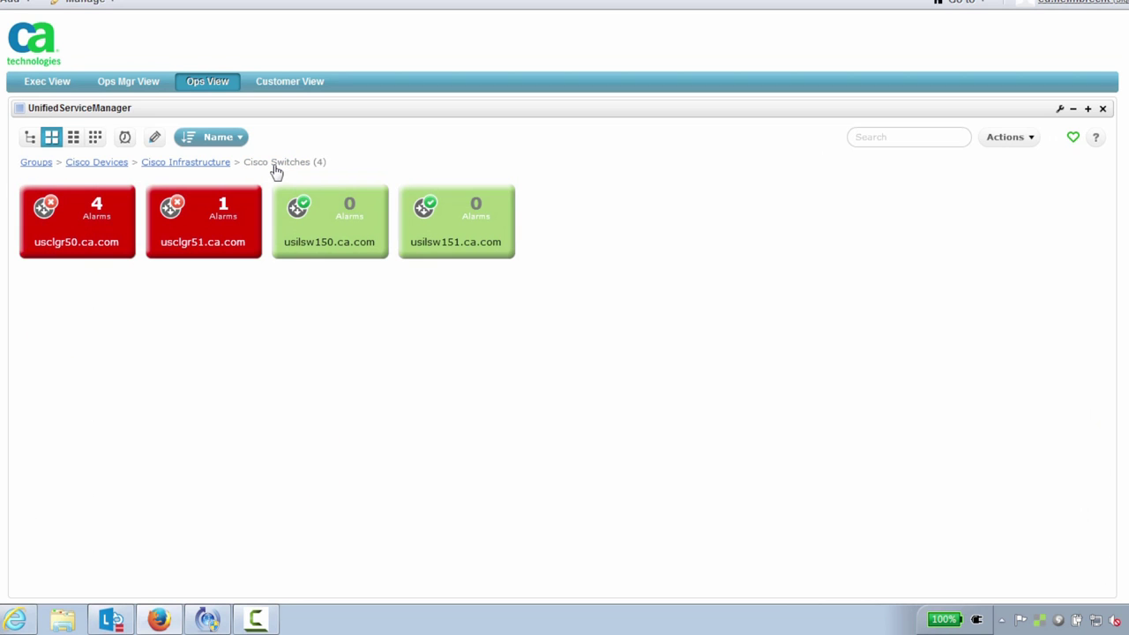
{"action": "left_click", "coordinate": [340, 209]}
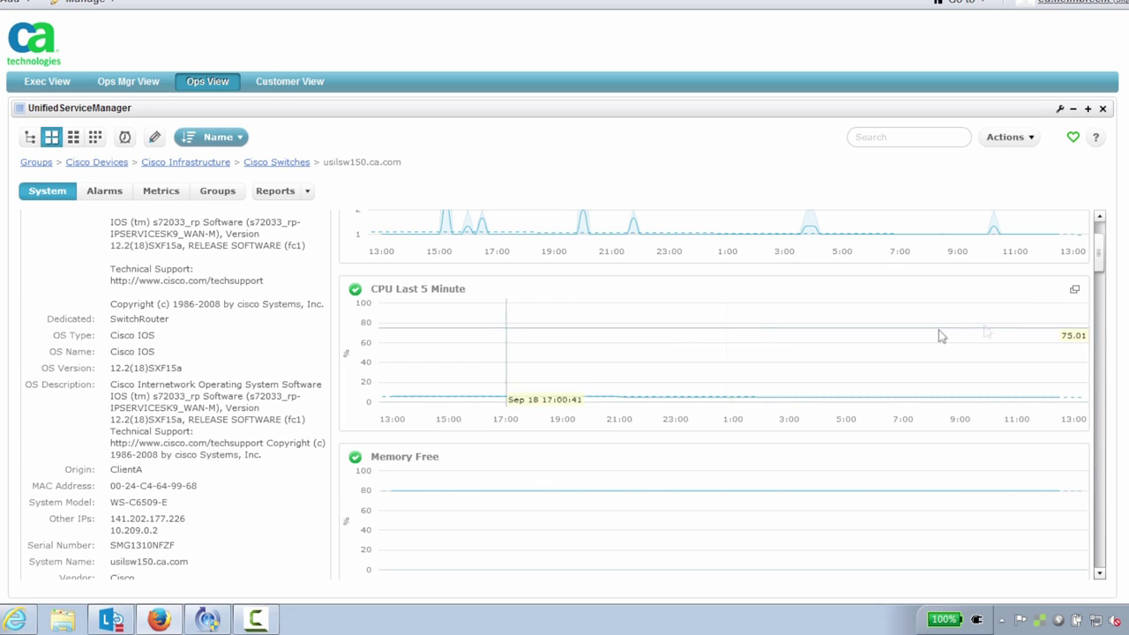
{"action": "left_click_drag", "start_coordinate": [1100, 247], "coordinate": [1101, 228]}
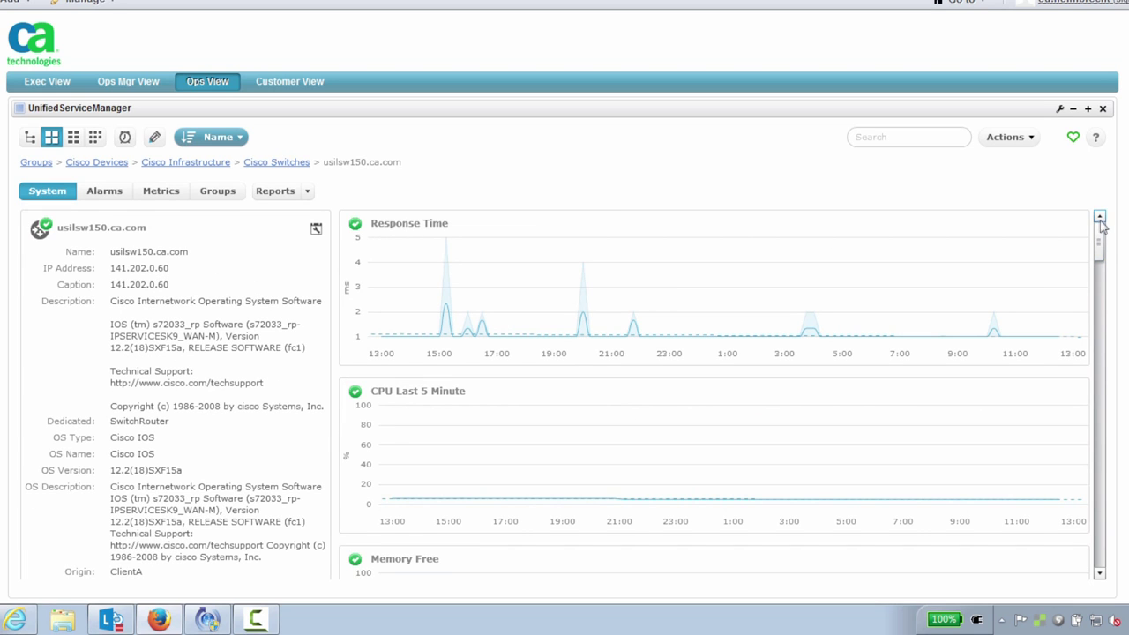
Display the CPU metrics of usilsw150.ca.com from the Network > Device category of its metrics.
{"action": "left_click", "coordinate": [166, 199]}
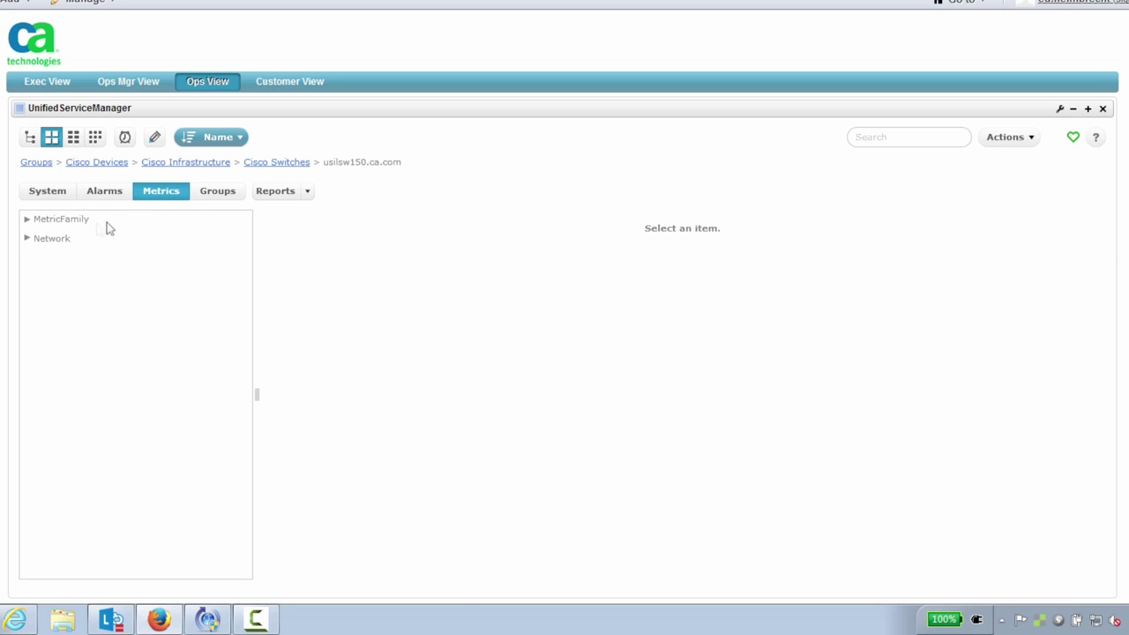
{"action": "left_click", "coordinate": [26, 239]}
{"action": "left_click", "coordinate": [36, 255]}
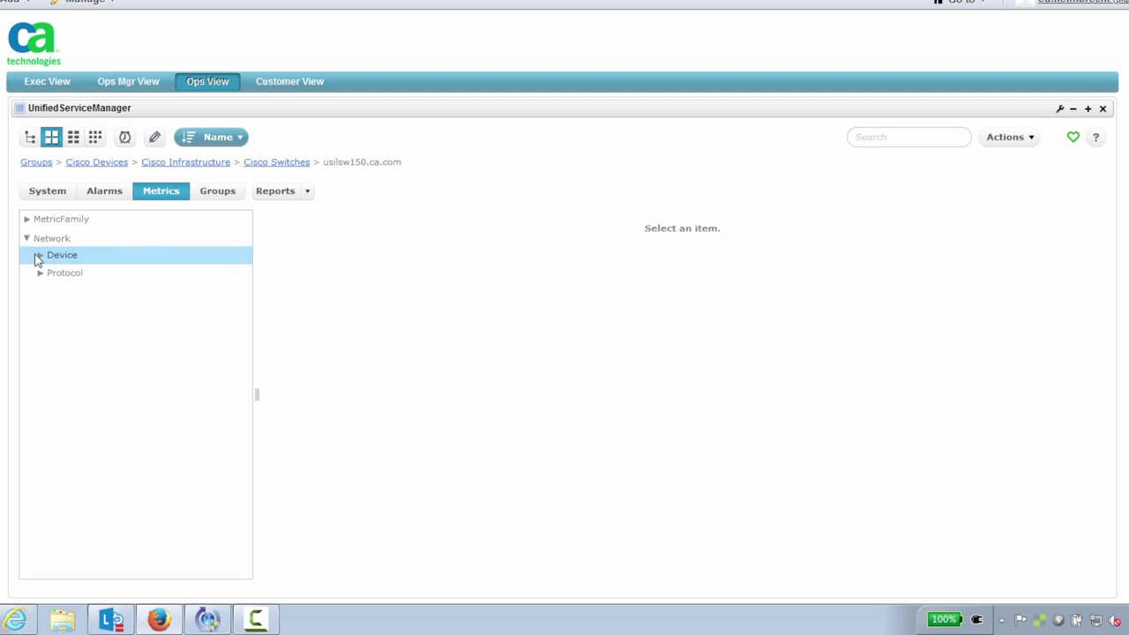
{"action": "left_click", "coordinate": [40, 256]}
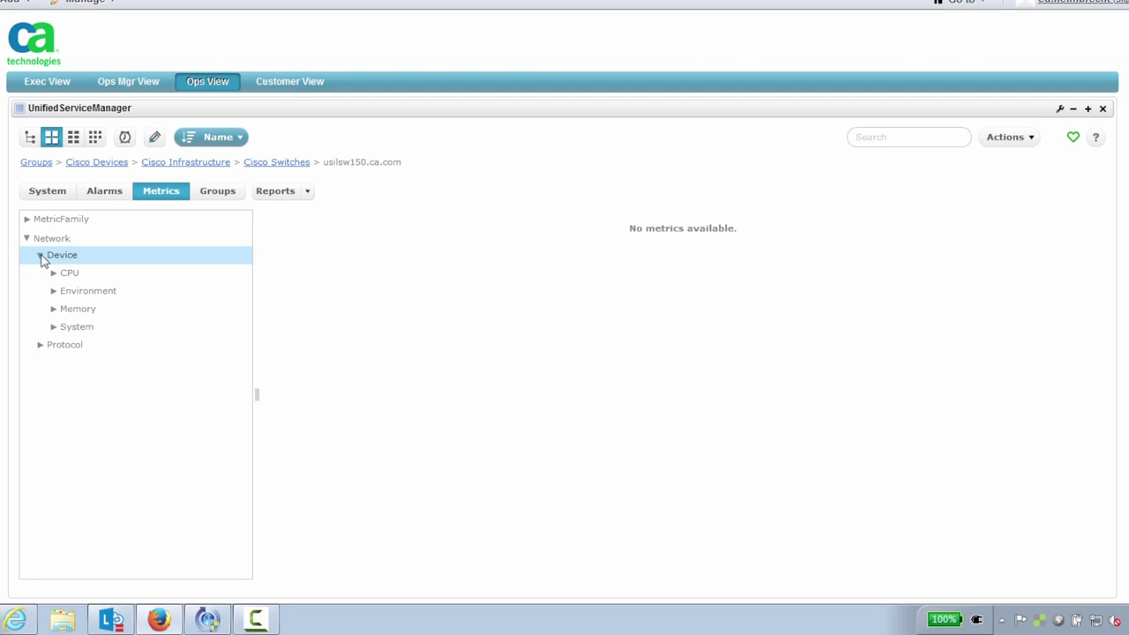
{"action": "left_click", "coordinate": [53, 271]}
{"action": "left_click", "coordinate": [100, 293]}
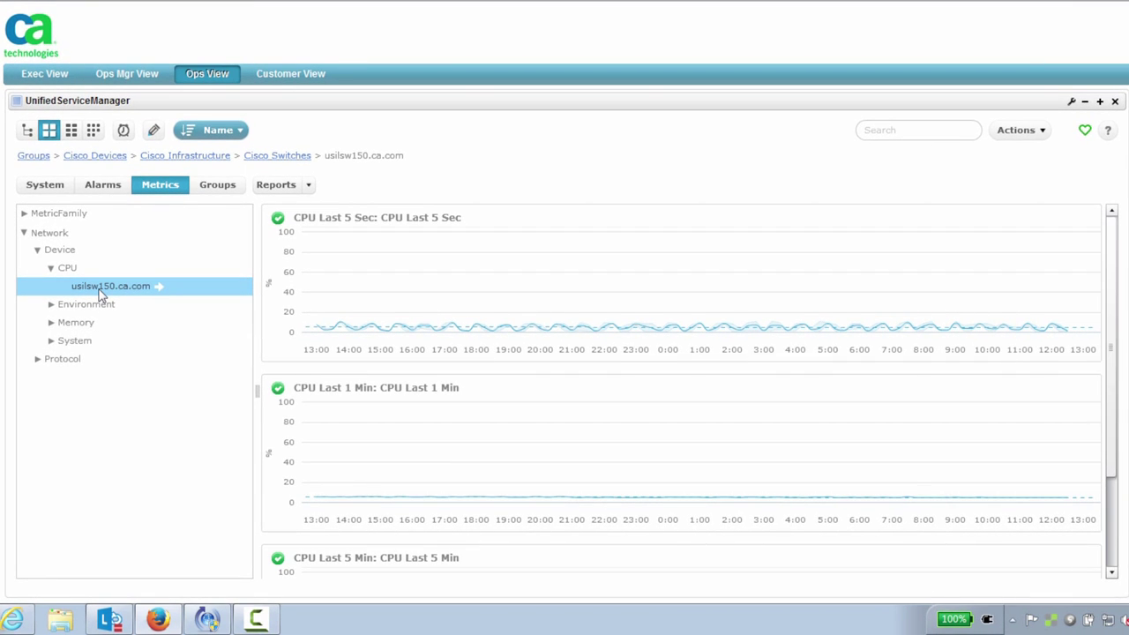
Browse the Environment, Memory and System device metrics of usilsw150.ca.com.
{"action": "left_click", "coordinate": [51, 303]}
{"action": "left_click", "coordinate": [99, 323]}
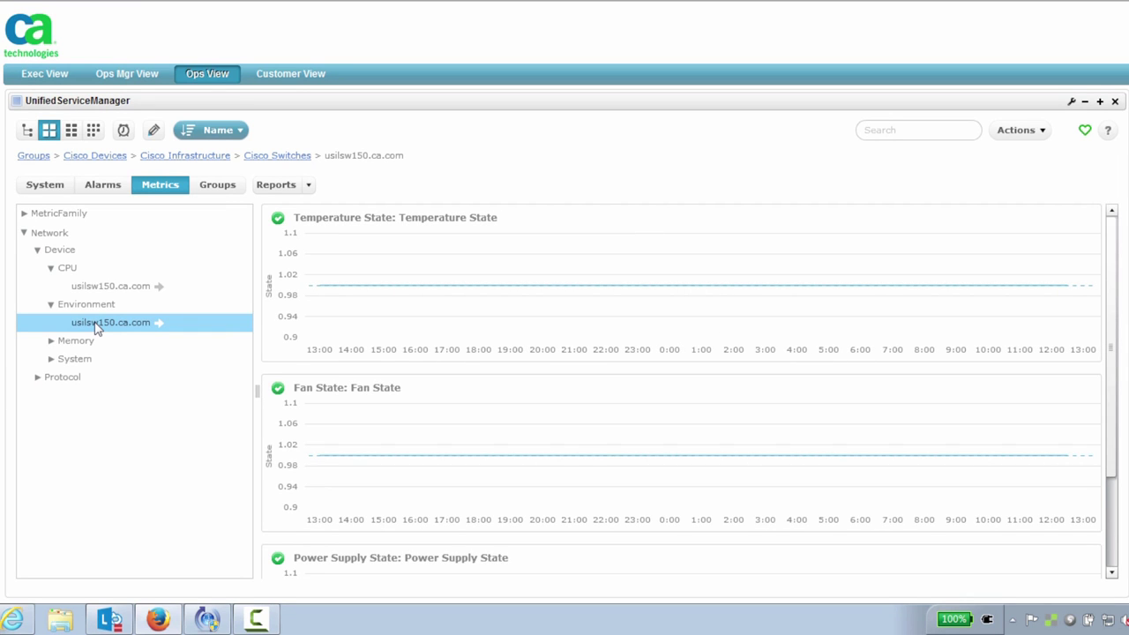
{"action": "left_click", "coordinate": [51, 341]}
{"action": "left_click", "coordinate": [87, 362]}
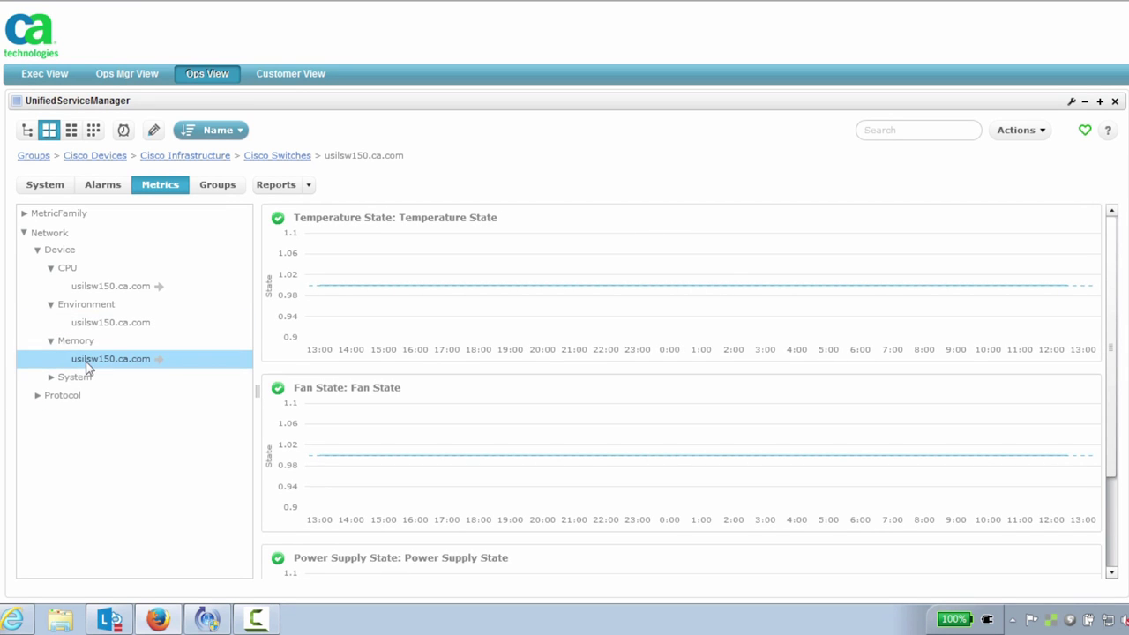
{"action": "left_click", "coordinate": [51, 376]}
{"action": "left_click", "coordinate": [95, 399]}
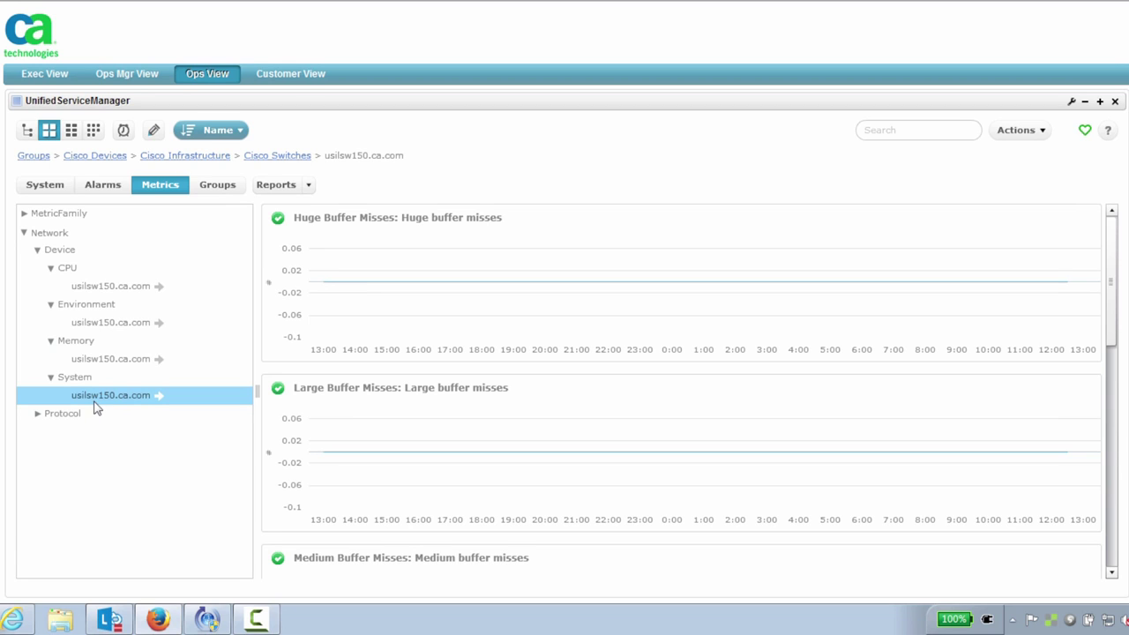
Expand the MetricFamily categories of usilsw150.ca.com and return to the top-level groups.
{"action": "left_click", "coordinate": [23, 216]}
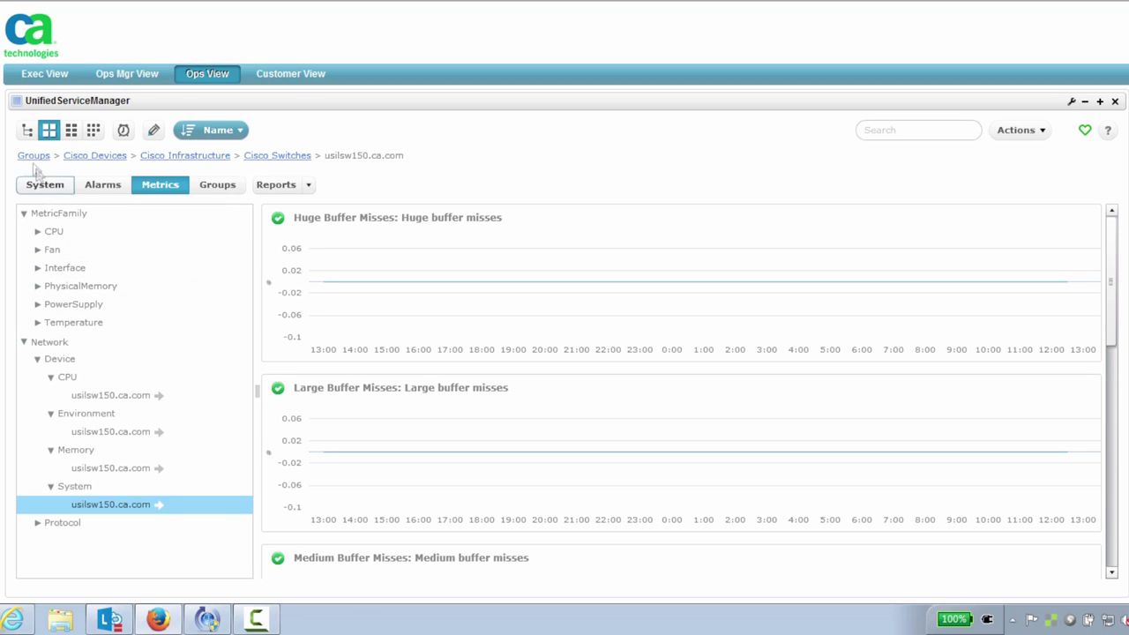
{"action": "left_click", "coordinate": [32, 156]}
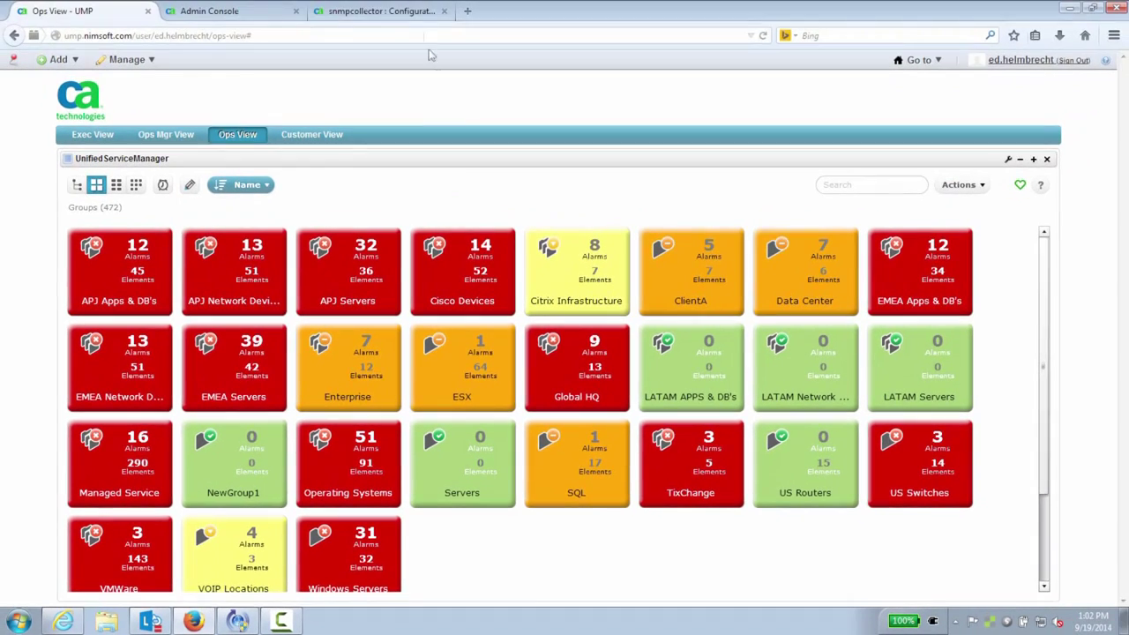
Switch to the snmpcollector probe configuration and browse the list of available metric families.
{"action": "left_click", "coordinate": [389, 15]}
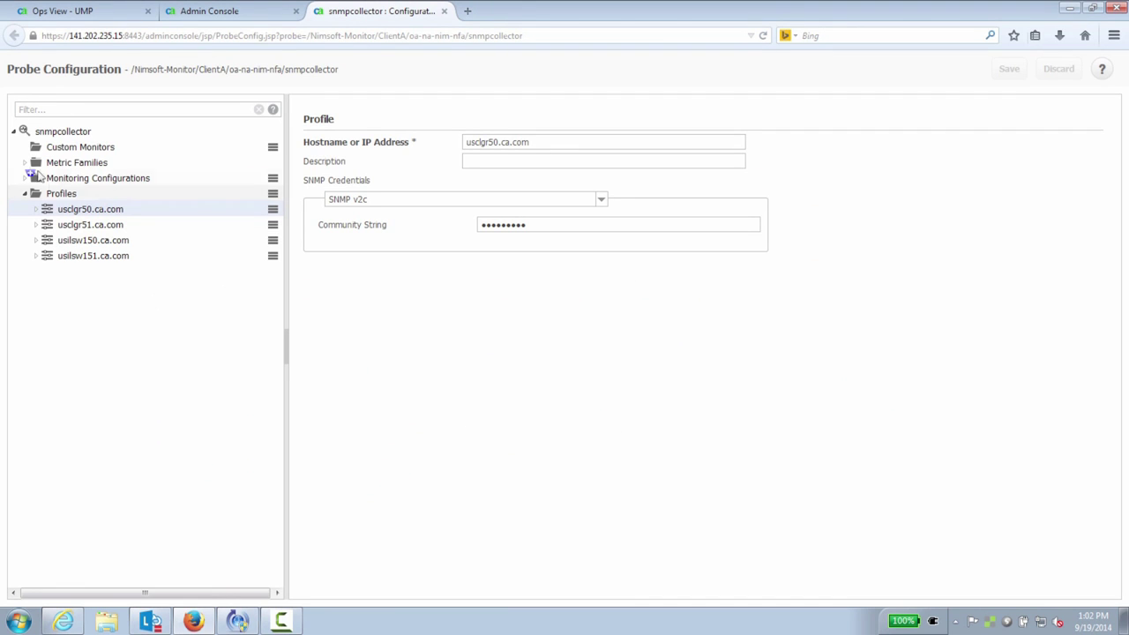
{"action": "left_click", "coordinate": [25, 165]}
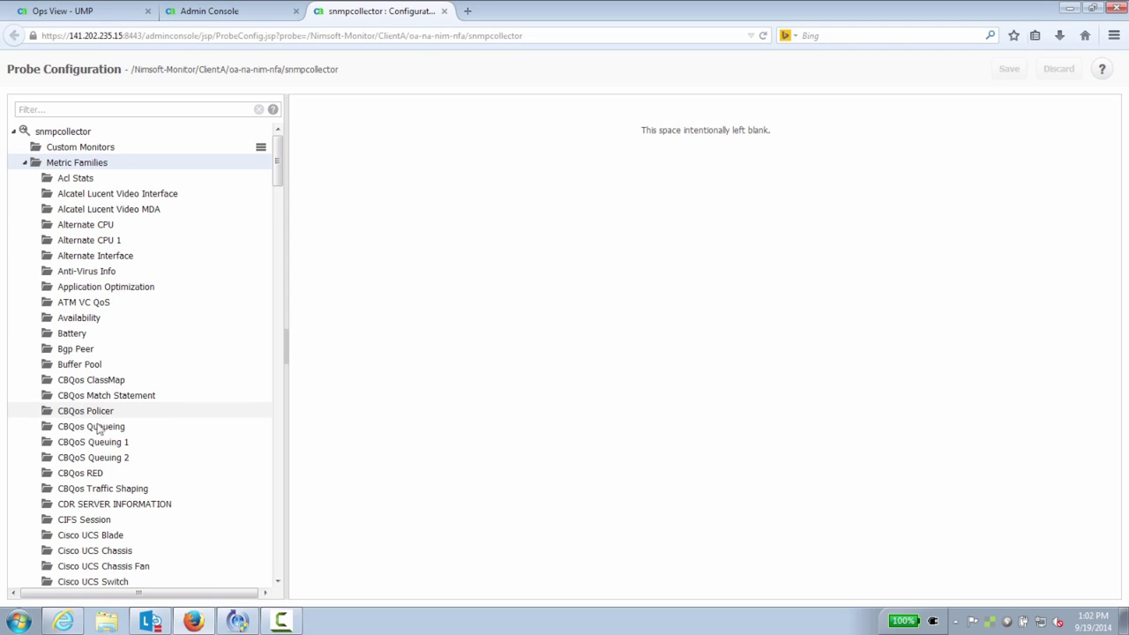
{"action": "mouse_move", "coordinate": [278, 157]}
{"action": "left_mouse_down"}
{"action": "mouse_move", "coordinate": [280, 495]}
{"action": "mouse_move", "coordinate": [292, 222]}
{"action": "mouse_move", "coordinate": [280, 142]}
{"action": "left_mouse_up"}
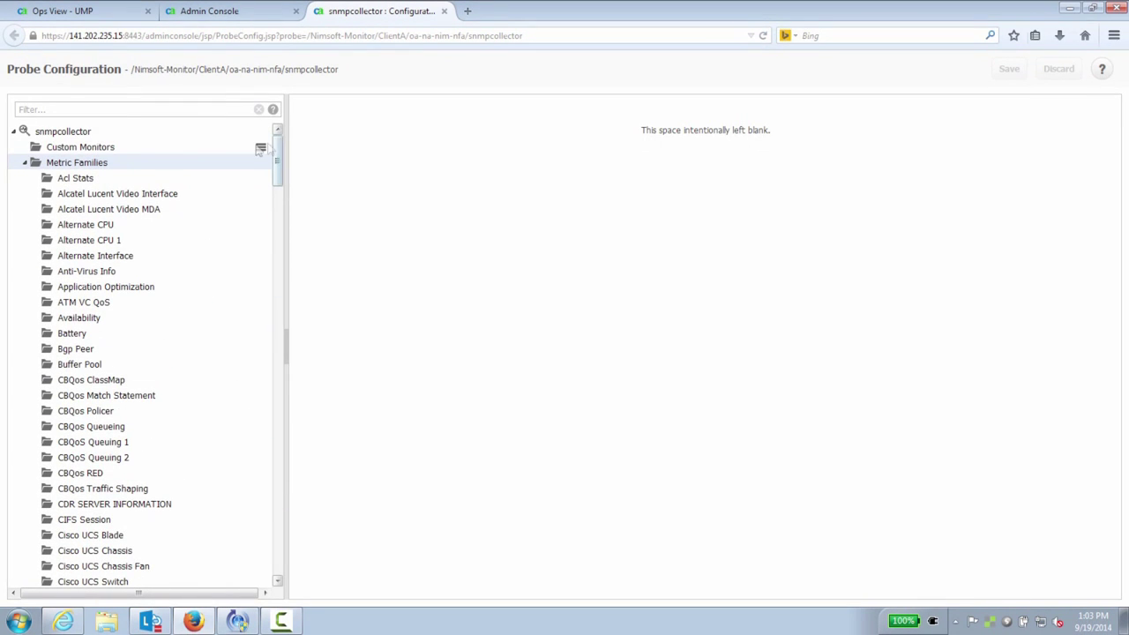
Collapse the metric families and inspect the SNMP v2c credentials of the usclgr50.ca.com profile.
{"action": "left_click", "coordinate": [26, 163]}
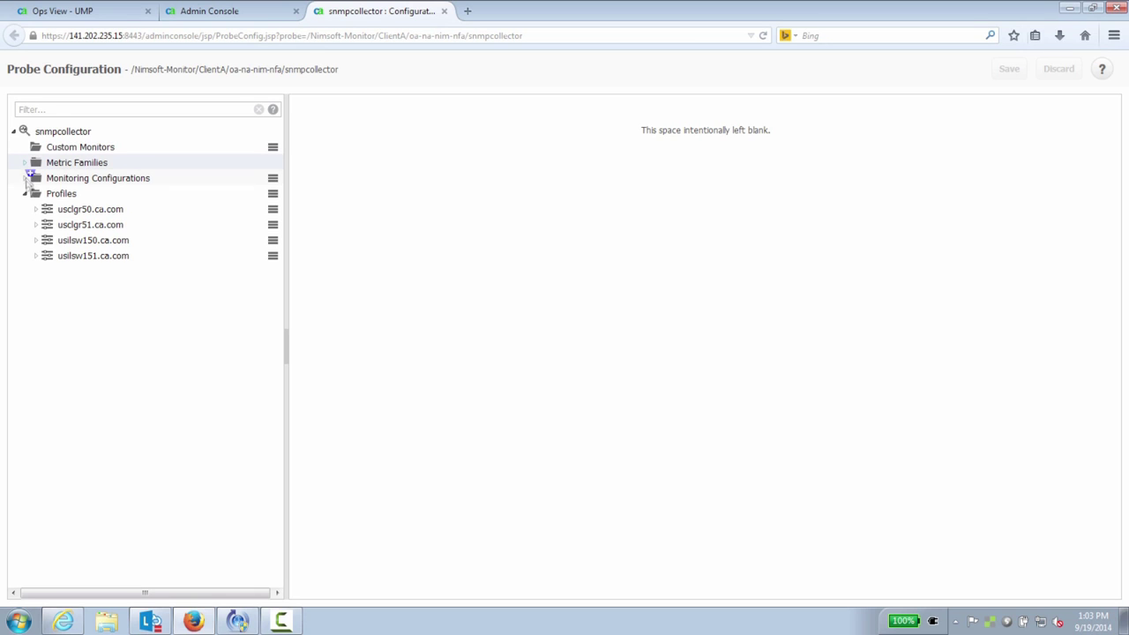
{"action": "left_click", "coordinate": [37, 210]}
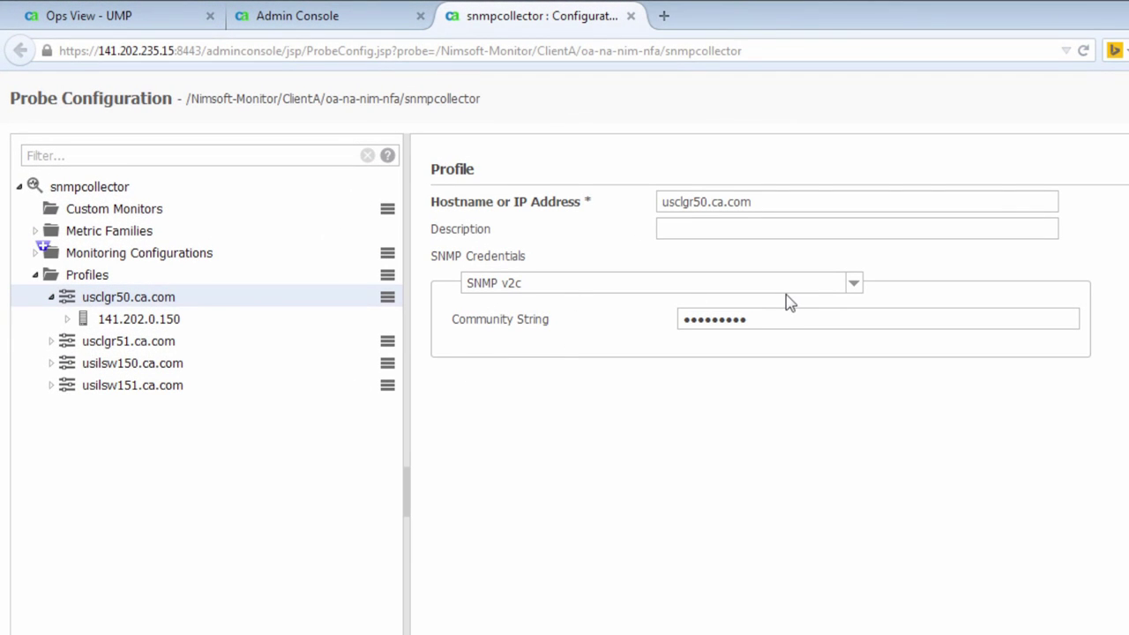
{"action": "left_click_drag", "start_coordinate": [784, 319], "coordinate": [658, 315]}
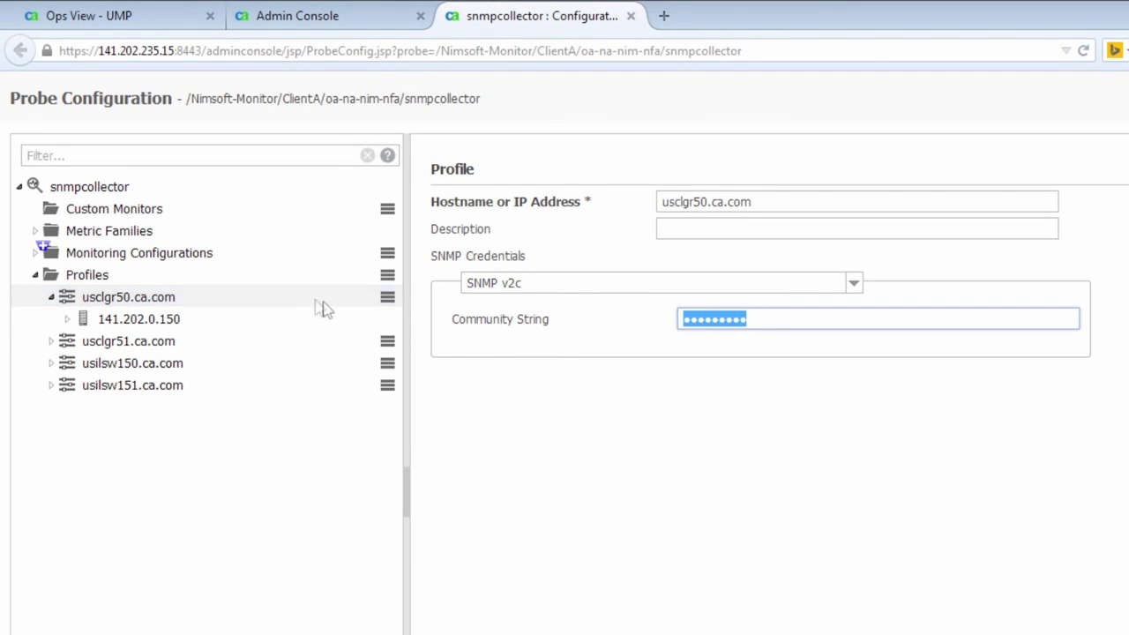
Expand device 141.202.0.150 under the usclgr50.ca.com profile and browse its component categories.
{"action": "left_click", "coordinate": [71, 322]}
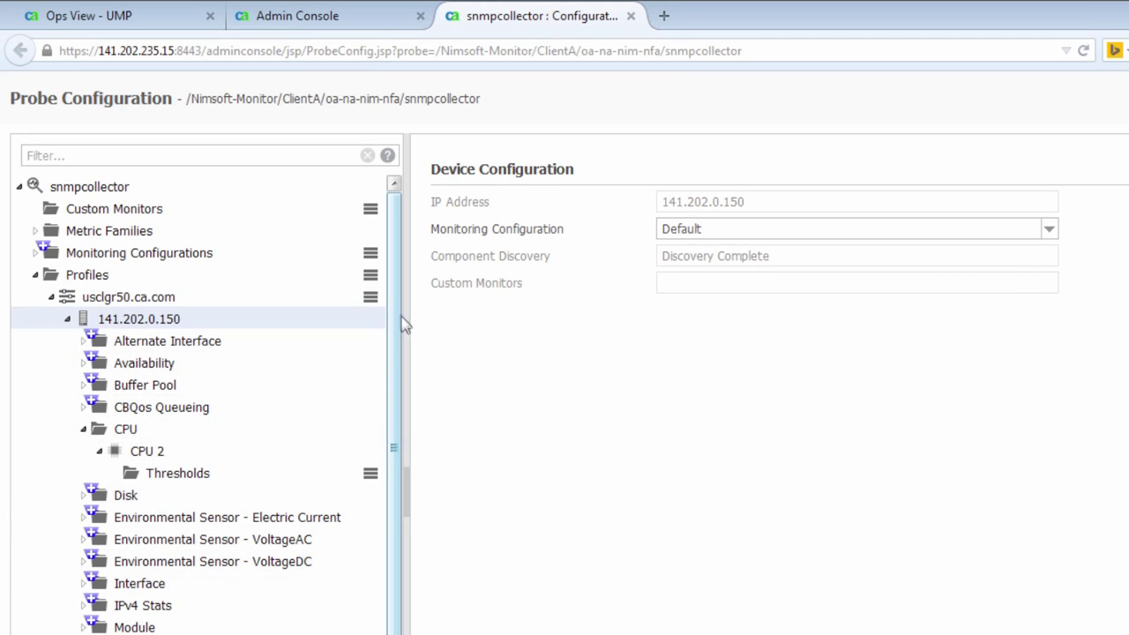
{"action": "scroll", "coordinate": [396, 313], "scroll_direction": "down", "scroll_amount": 3}
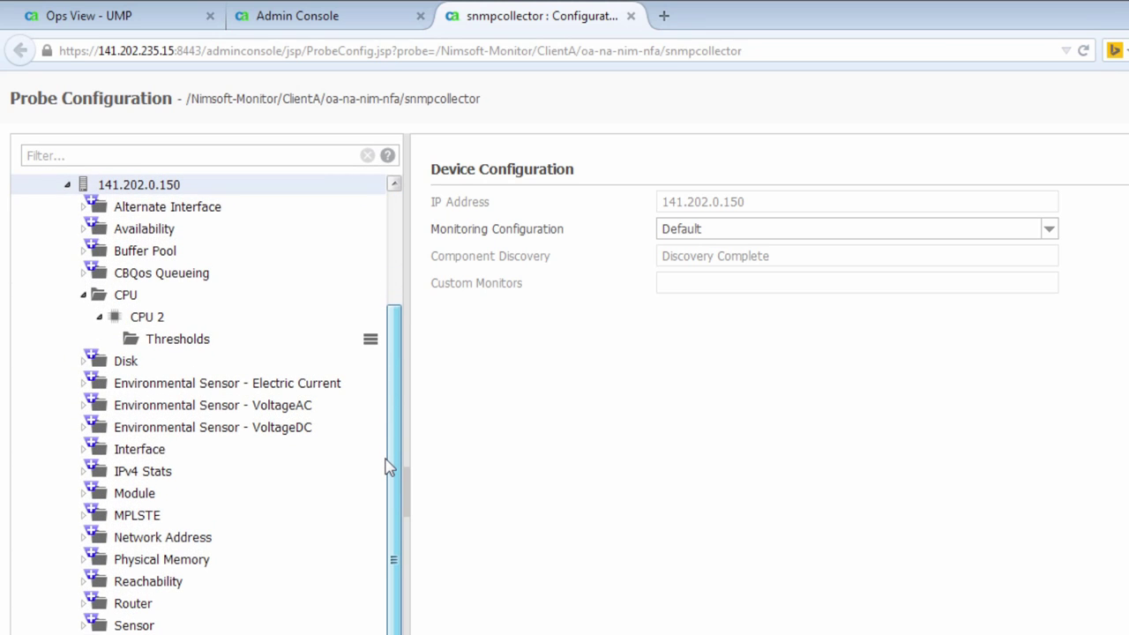
{"action": "scroll", "coordinate": [391, 455], "scroll_direction": "up", "scroll_amount": 3}
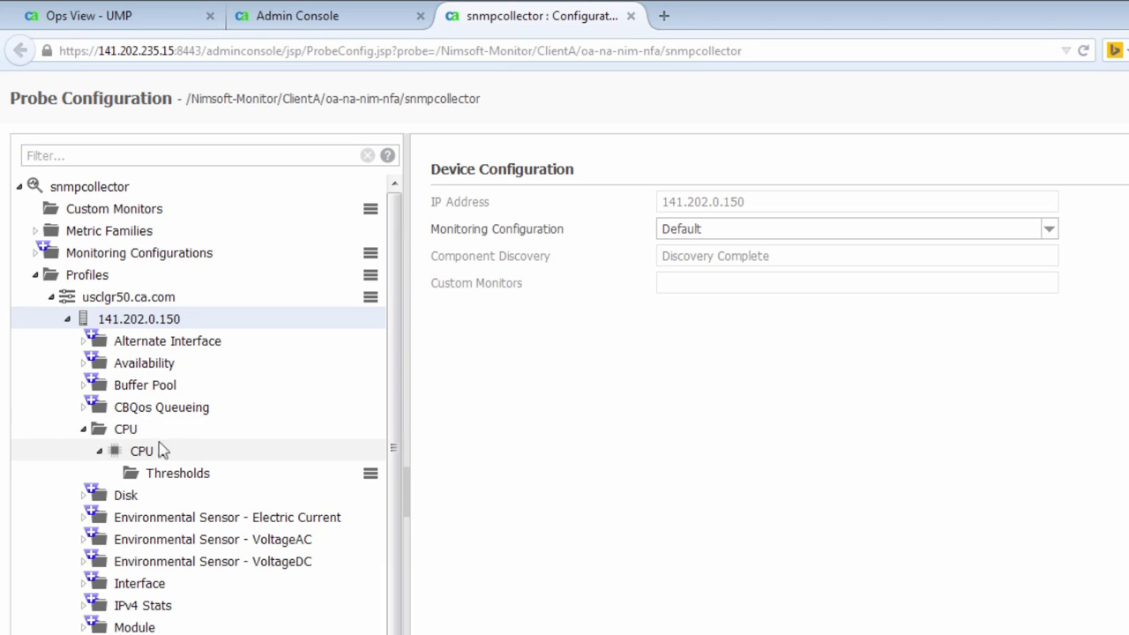
Open the thresholds of CPU 2 and select the Utilization monitor.
{"action": "left_click", "coordinate": [123, 429]}
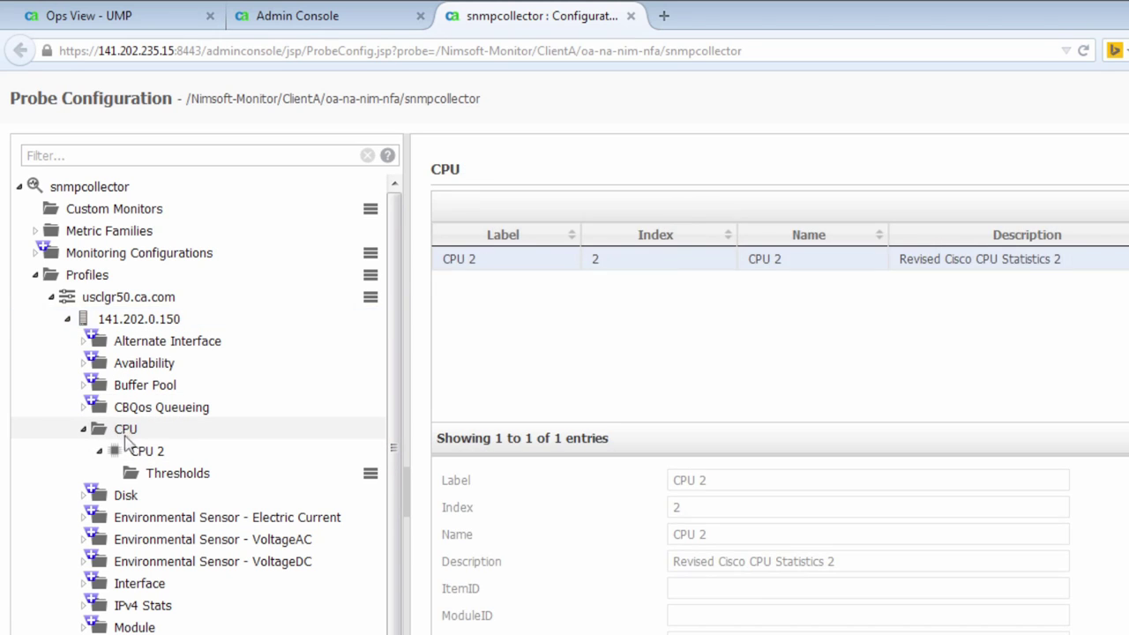
{"action": "left_click", "coordinate": [158, 476]}
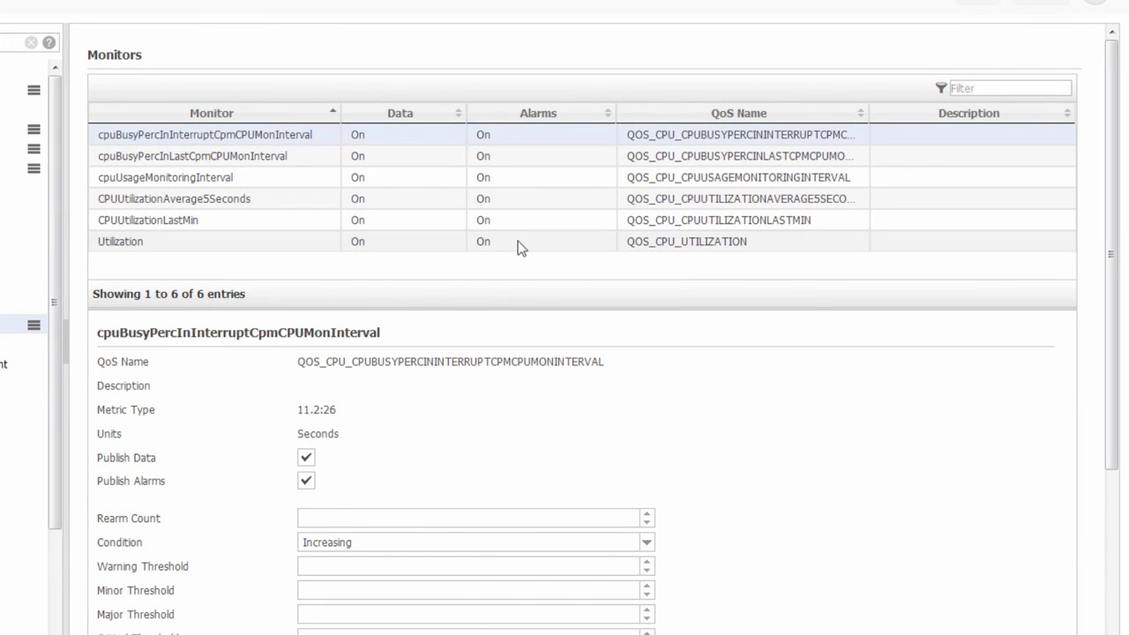
{"action": "left_click", "coordinate": [155, 241]}
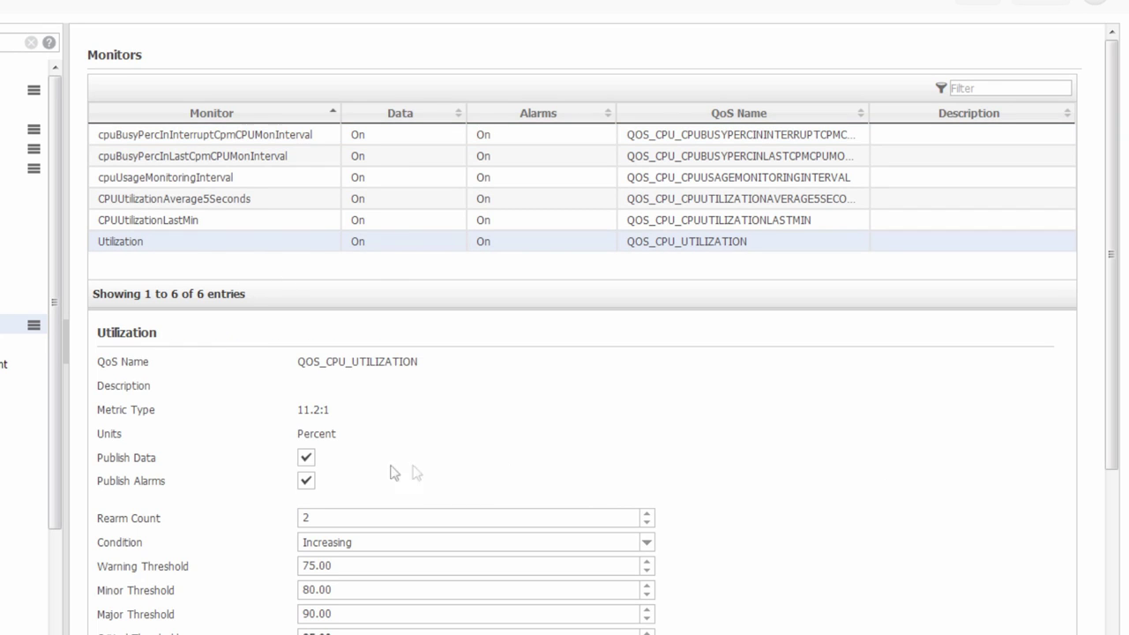
Examine the Utilization monitor's alarm publishing setting and its warning, minor, major and critical thresholds.
{"action": "left_click", "coordinate": [306, 481]}
{"action": "left_click_drag", "start_coordinate": [1111, 313], "coordinate": [1120, 511]}
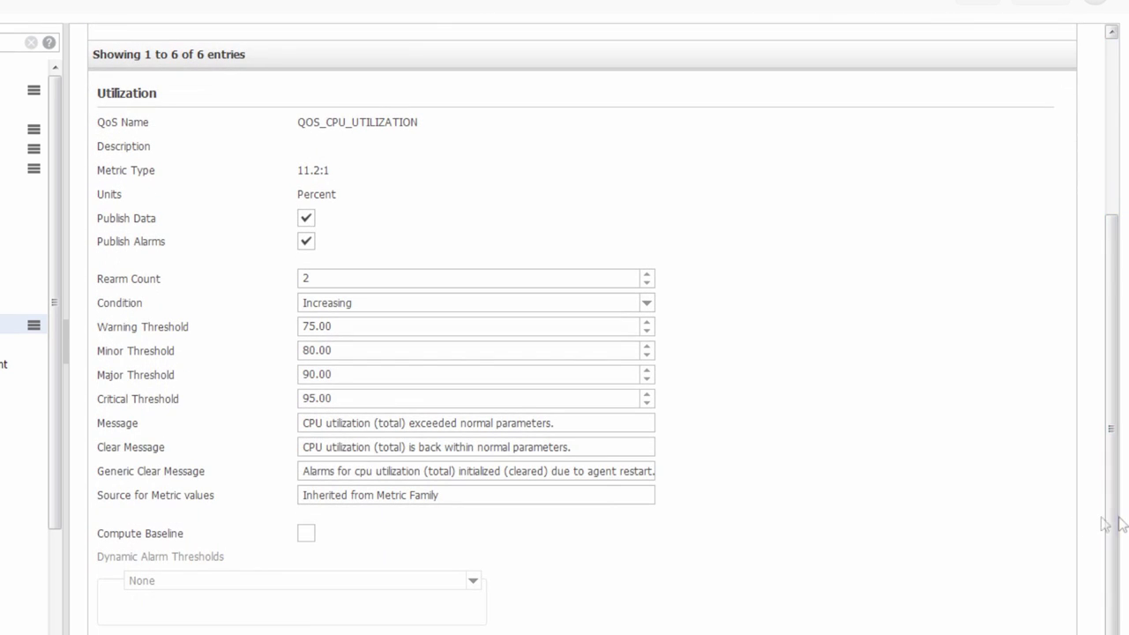
{"action": "left_click", "coordinate": [328, 327]}
{"action": "left_click_drag", "start_coordinate": [328, 327], "coordinate": [277, 326]}
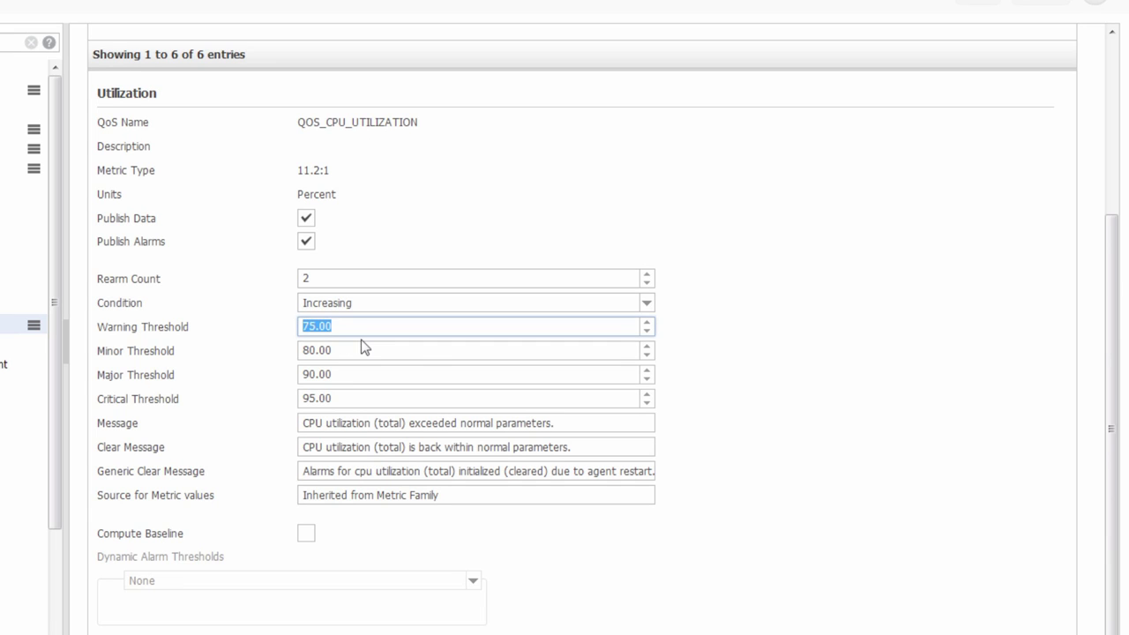
{"action": "left_click_drag", "start_coordinate": [350, 345], "coordinate": [284, 349]}
{"action": "left_click_drag", "start_coordinate": [343, 375], "coordinate": [269, 371]}
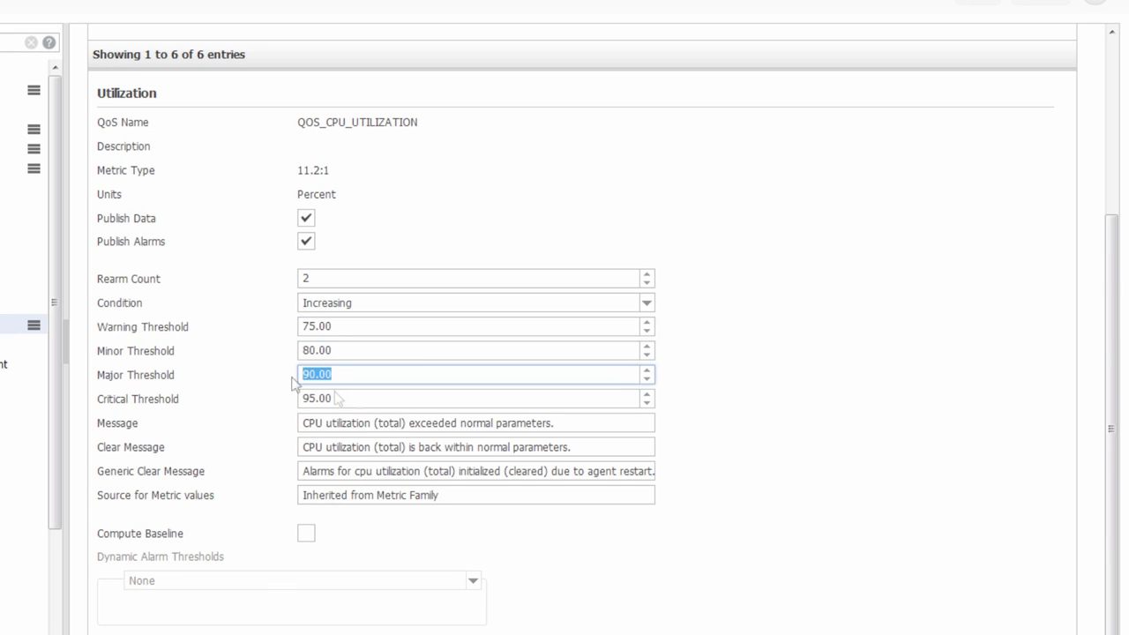
{"action": "left_click_drag", "start_coordinate": [345, 397], "coordinate": [274, 397]}
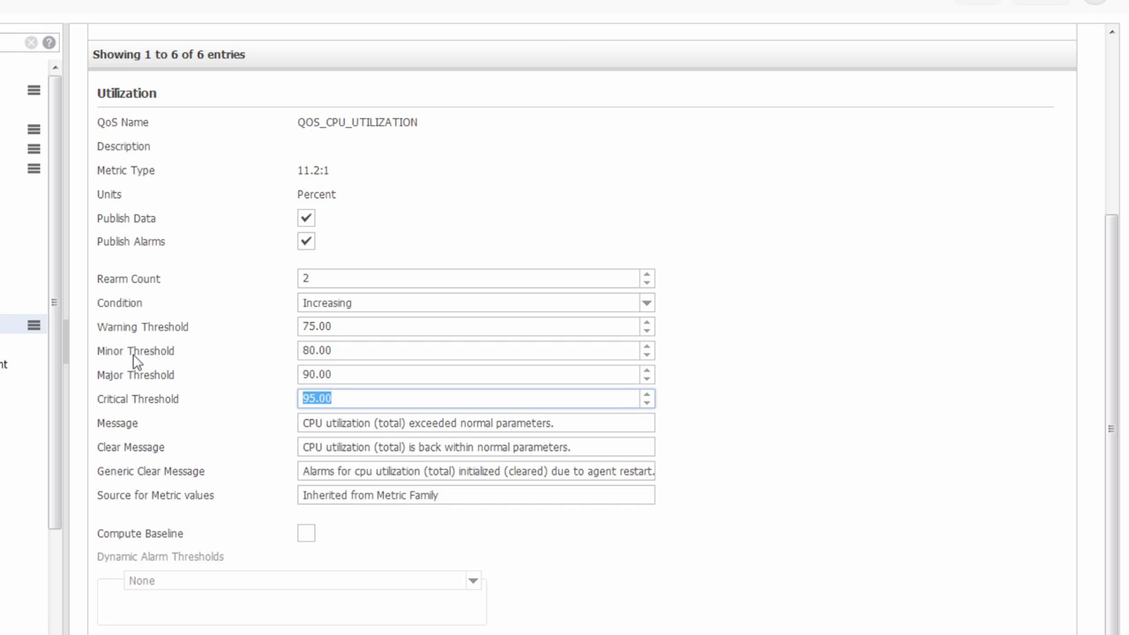
Clear the warning and minor threshold values of the Utilization monitor.
{"action": "left_click_drag", "start_coordinate": [352, 326], "coordinate": [273, 324]}
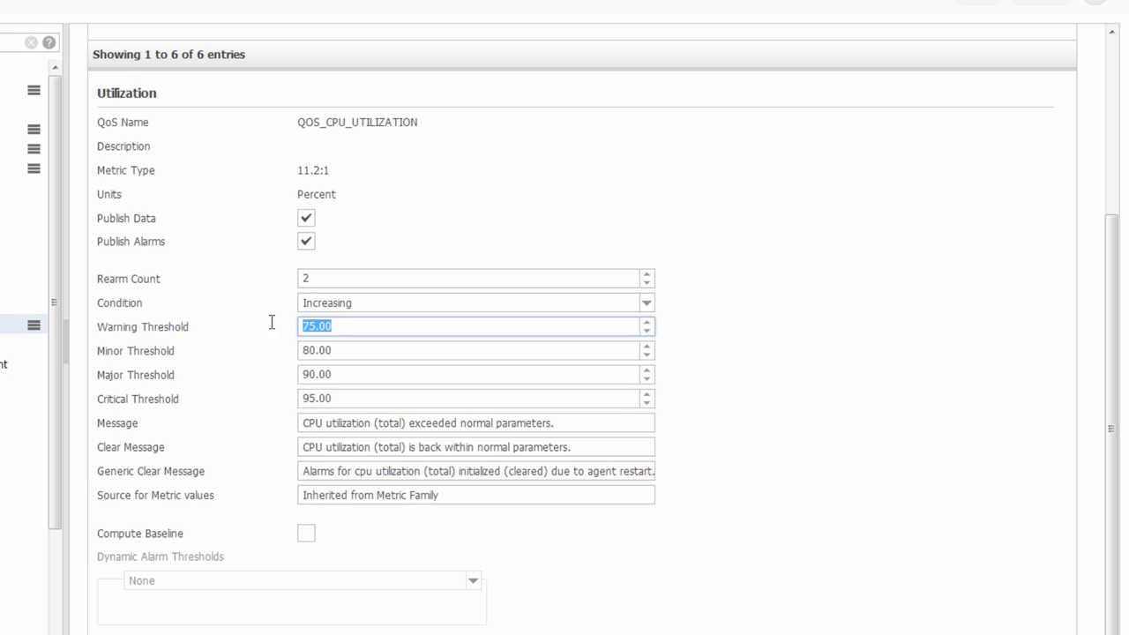
{"action": "key", "text": "BackSpace"}
{"action": "left_click_drag", "start_coordinate": [338, 350], "coordinate": [288, 349]}
{"action": "key", "text": "BackSpace"}
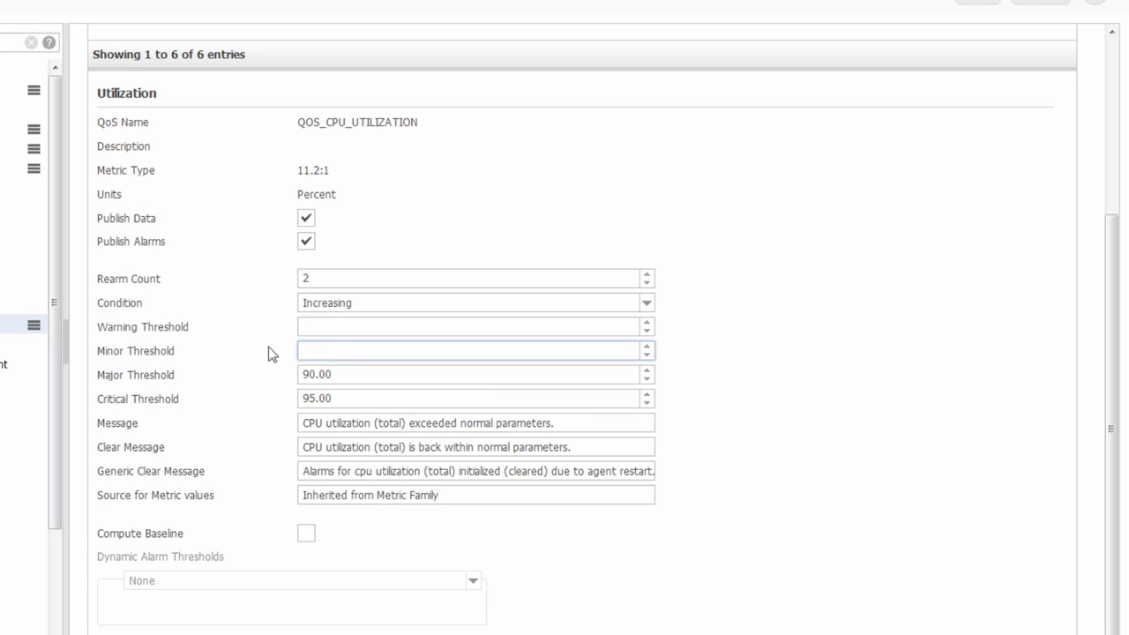
Enable Compute Baseline for the Utilization monitor and set its dynamic alarm thresholds to Dynamic.
{"action": "left_click", "coordinate": [305, 538]}
{"action": "left_click", "coordinate": [476, 582]}
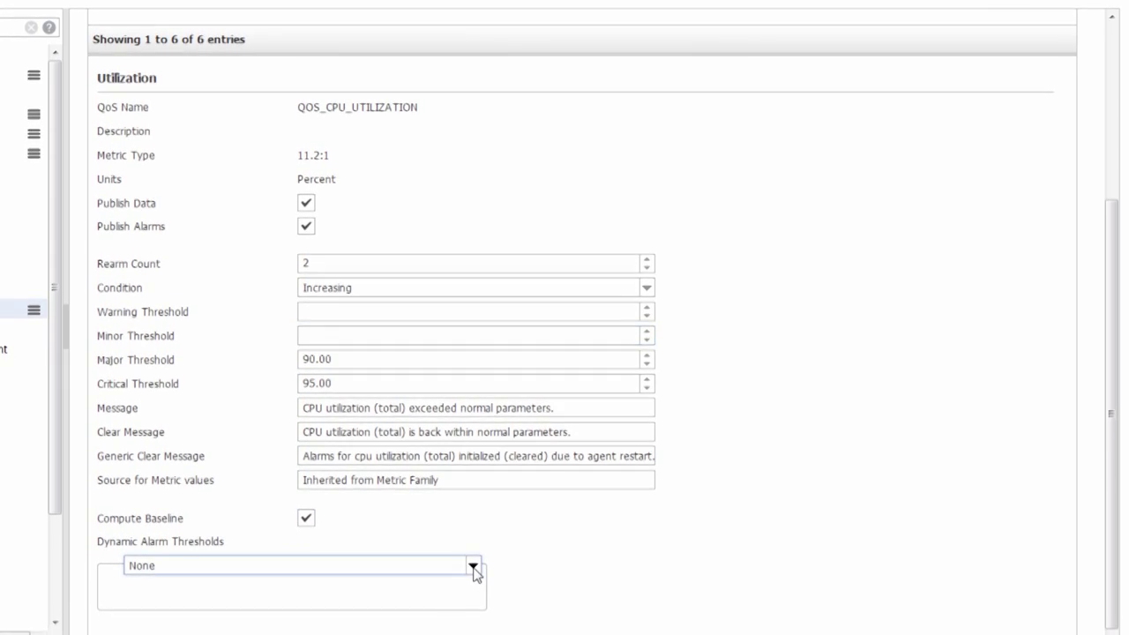
{"action": "left_click", "coordinate": [308, 606]}
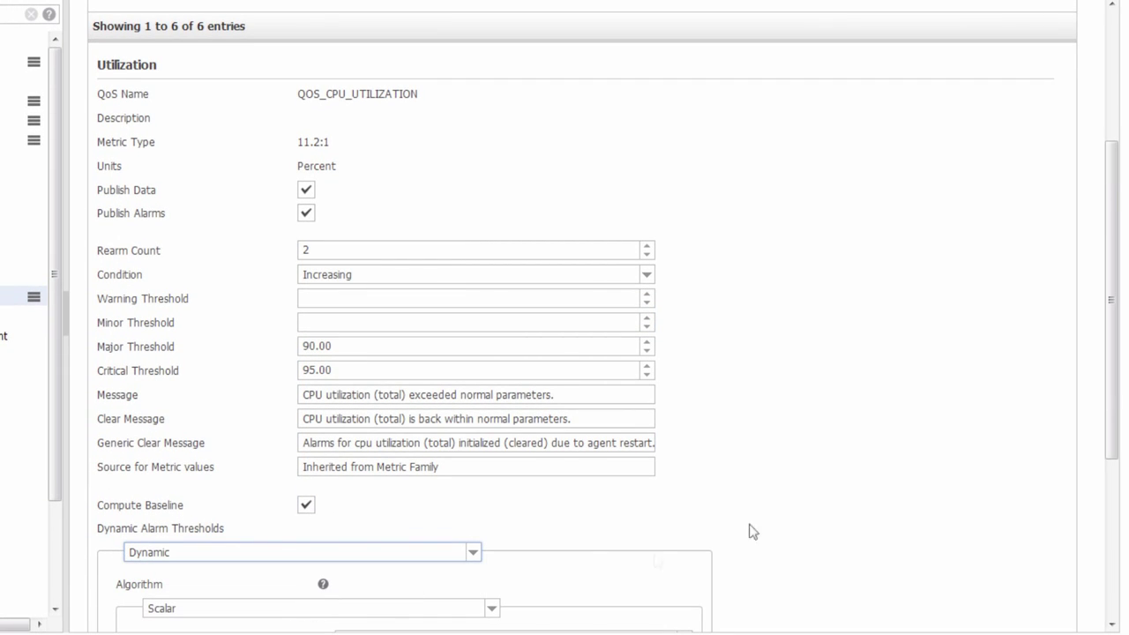
Set the dynamic threshold algorithm to Percent and review its info, warn and minor levels.
{"action": "left_click_drag", "start_coordinate": [1118, 255], "coordinate": [1113, 432]}
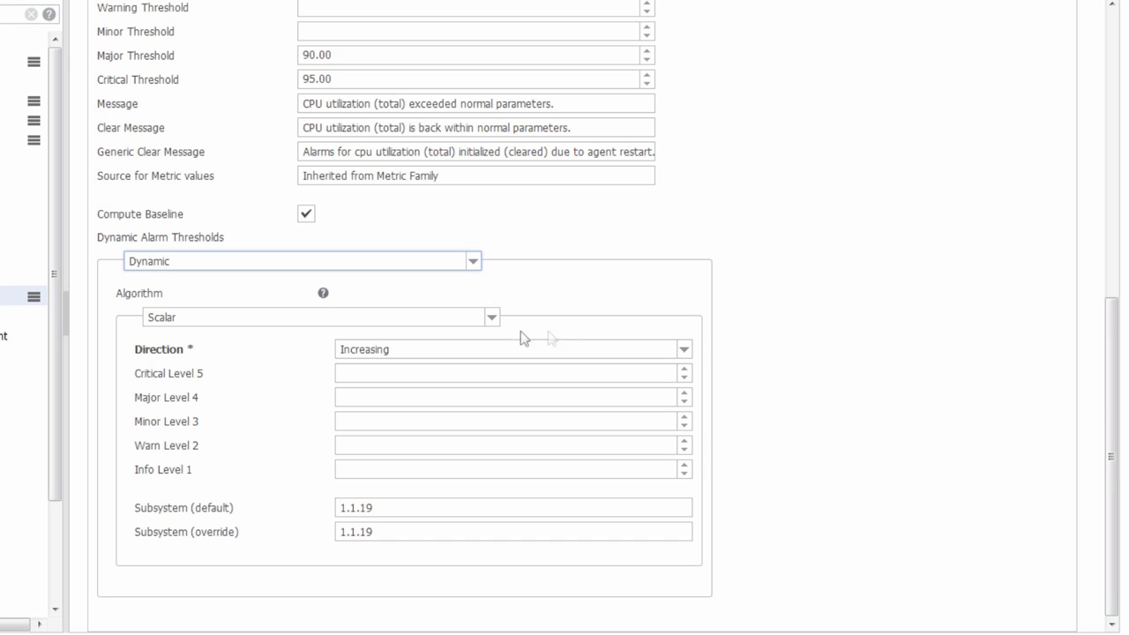
{"action": "left_click", "coordinate": [492, 318]}
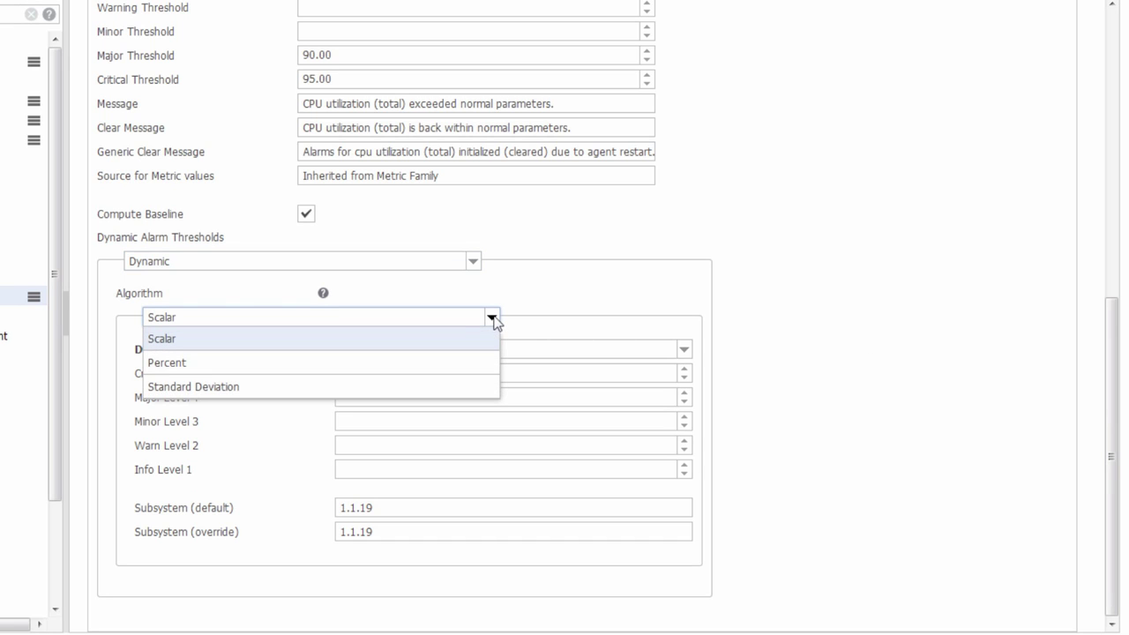
{"action": "left_click", "coordinate": [282, 370]}
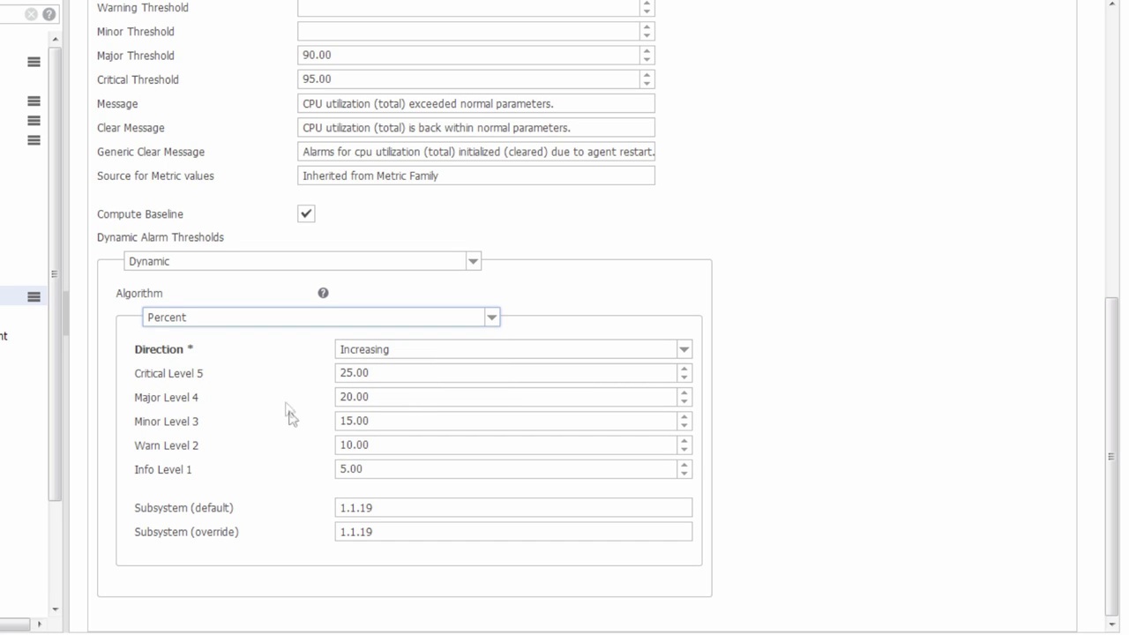
{"action": "left_click_drag", "start_coordinate": [371, 471], "coordinate": [314, 464]}
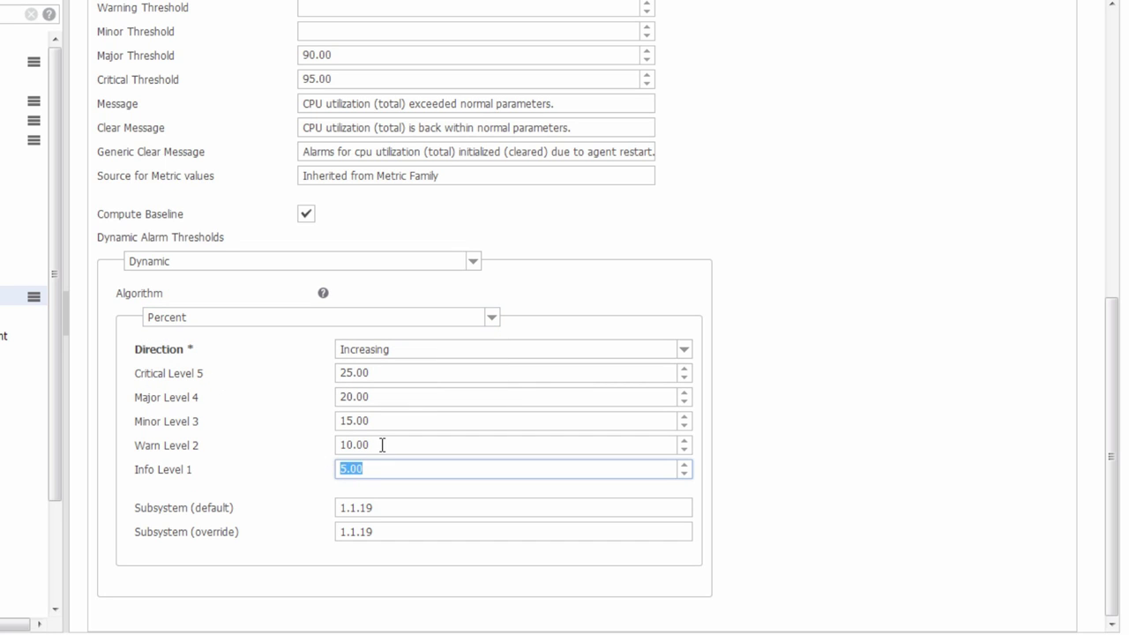
{"action": "left_click_drag", "start_coordinate": [383, 443], "coordinate": [315, 443]}
{"action": "left_click_drag", "start_coordinate": [377, 424], "coordinate": [315, 415]}
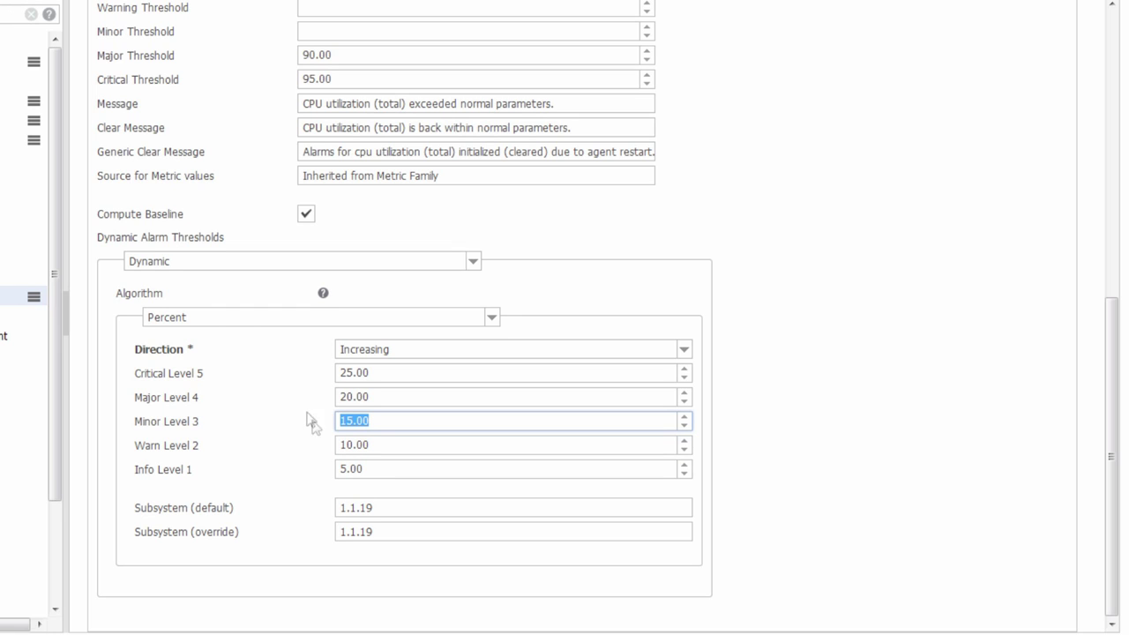
Clear Info Level 1, Warn Level 2 and Minor Level 3 of the Percent algorithm.
{"action": "left_click_drag", "start_coordinate": [376, 468], "coordinate": [314, 468]}
{"action": "key", "text": "BackSpace"}
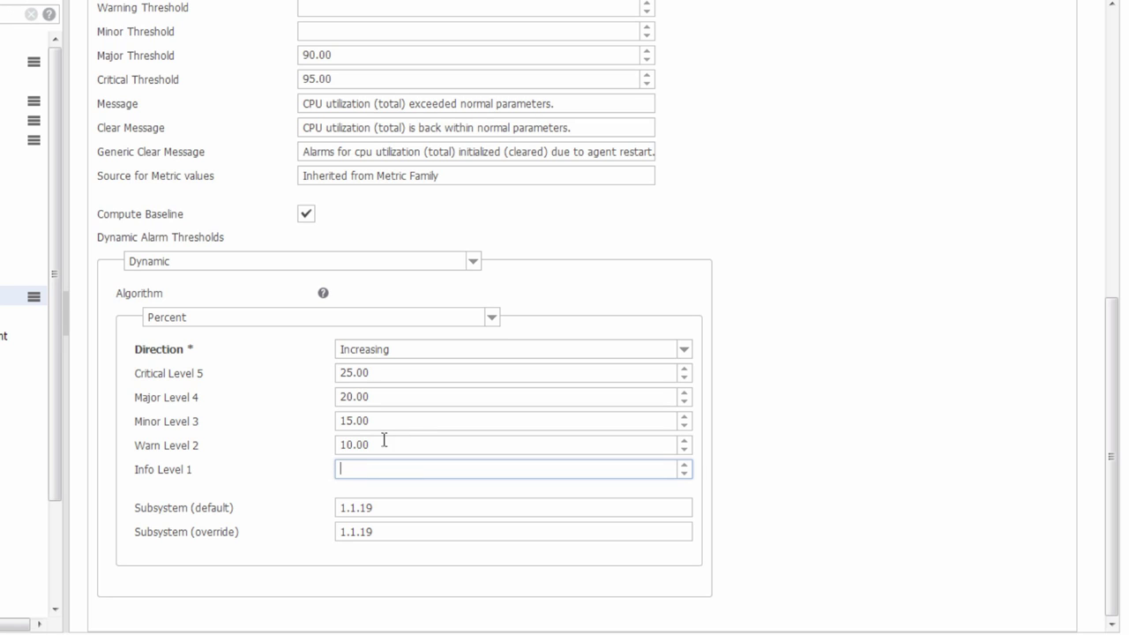
{"action": "double_click", "coordinate": [383, 443]}
{"action": "key", "text": "BackSpace"}
{"action": "left_click", "coordinate": [381, 420]}
{"action": "left_click_drag", "start_coordinate": [382, 420], "coordinate": [321, 414]}
{"action": "key", "text": "BackSpace"}
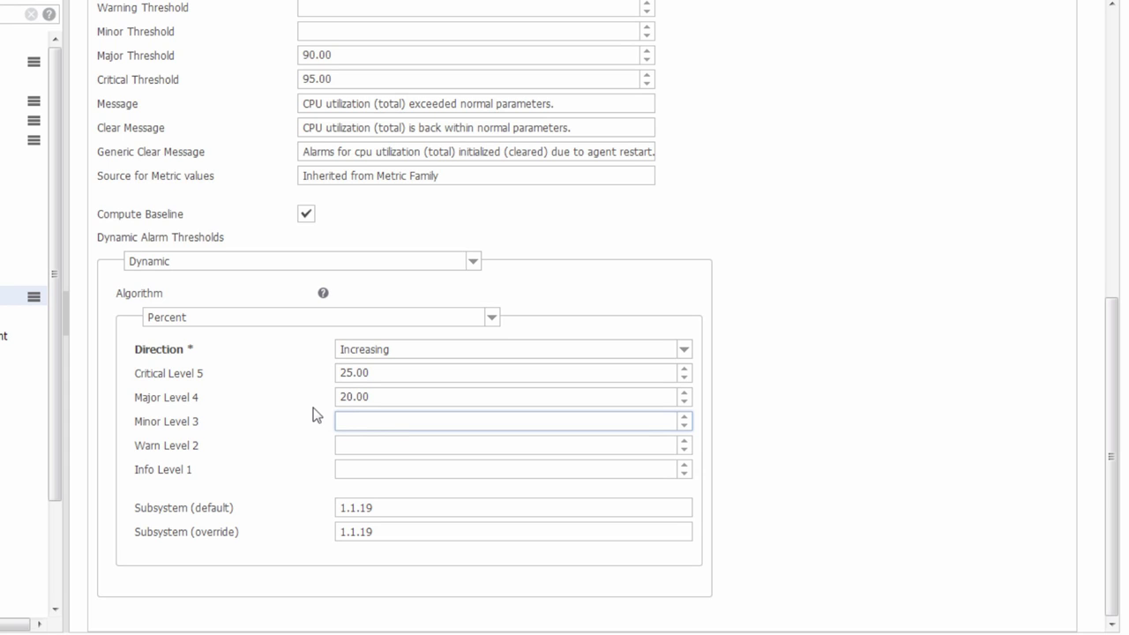
{"action": "left_click_drag", "start_coordinate": [383, 397], "coordinate": [324, 394]}
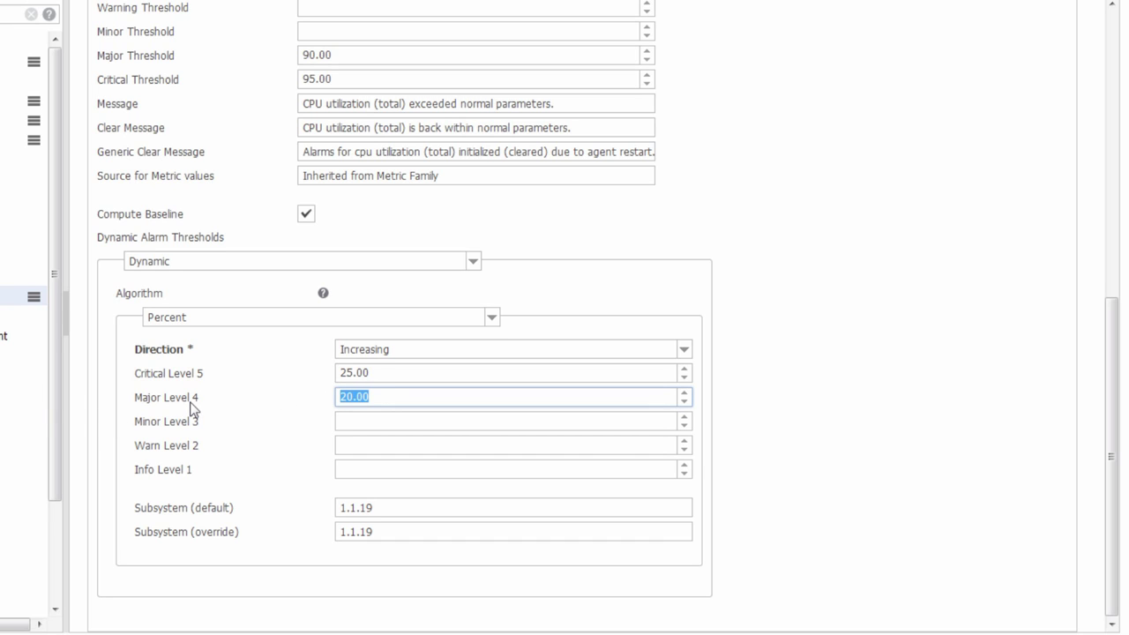
Set the dynamic threshold algorithm to Standard Deviation and return to the Ops View dashboard.
{"action": "left_click", "coordinate": [490, 318]}
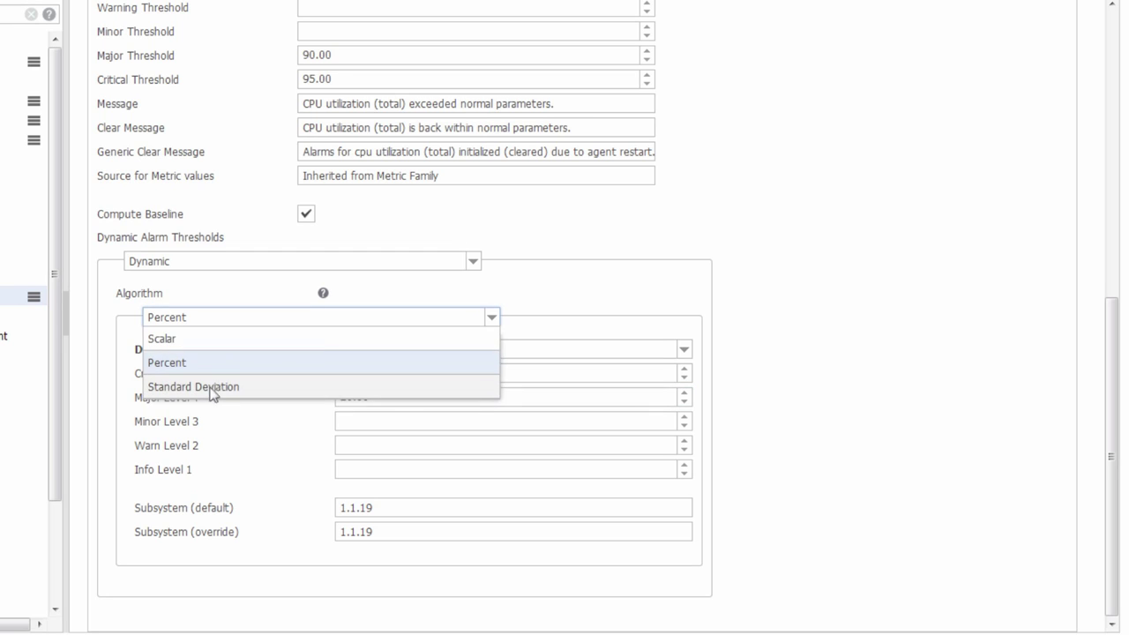
{"action": "left_click", "coordinate": [211, 388]}
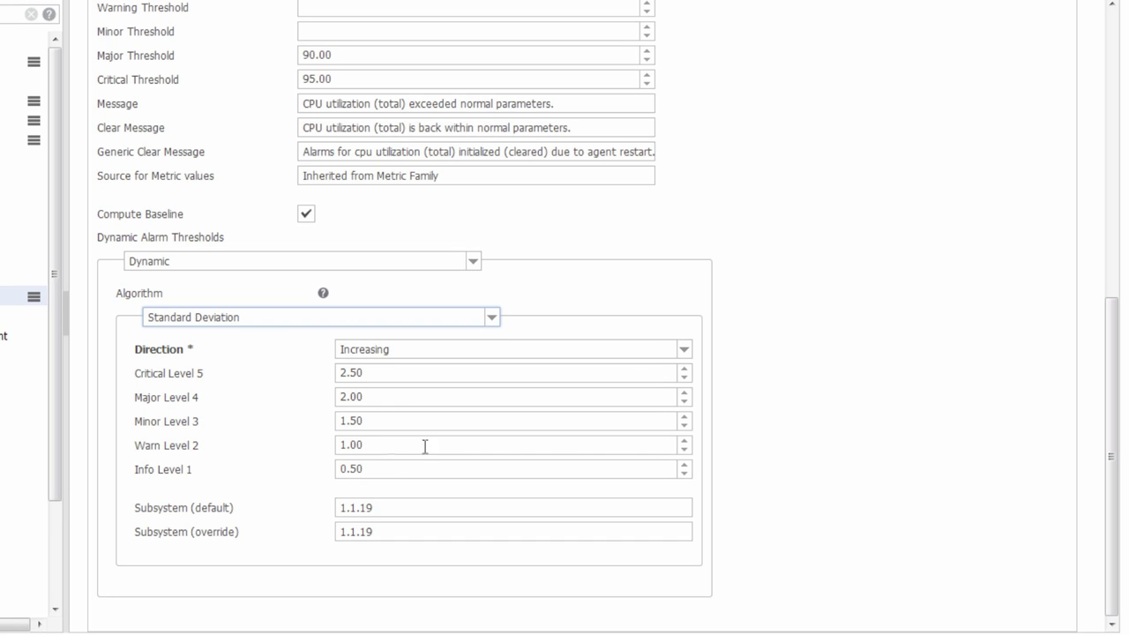
{"action": "left_click_drag", "start_coordinate": [1106, 367], "coordinate": [1112, 97]}
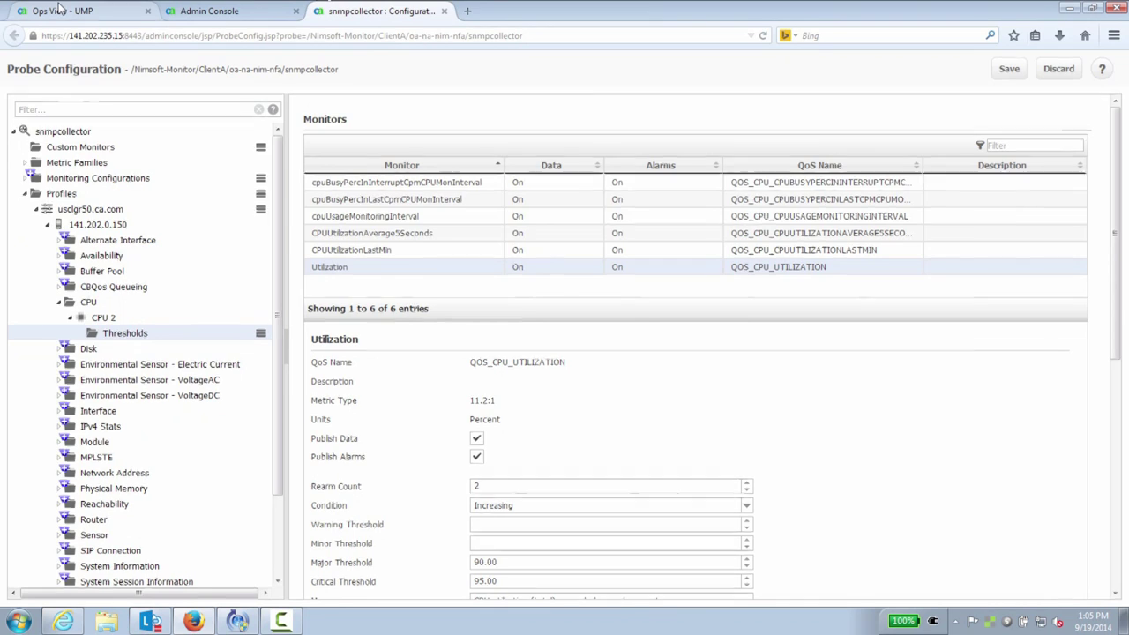
{"action": "left_click", "coordinate": [61, 11]}
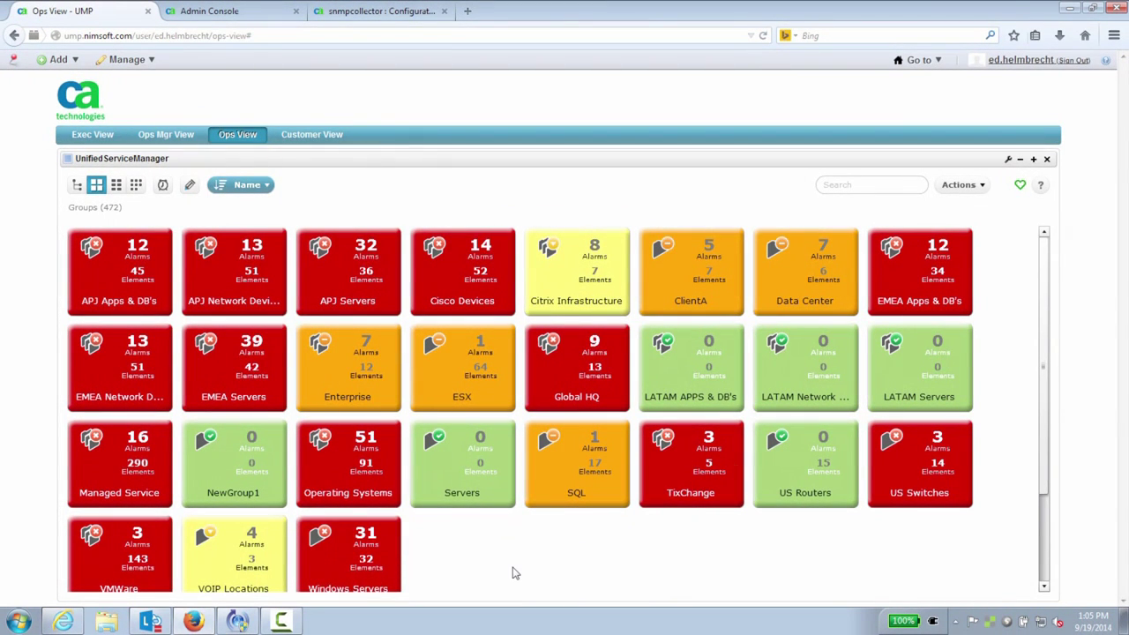